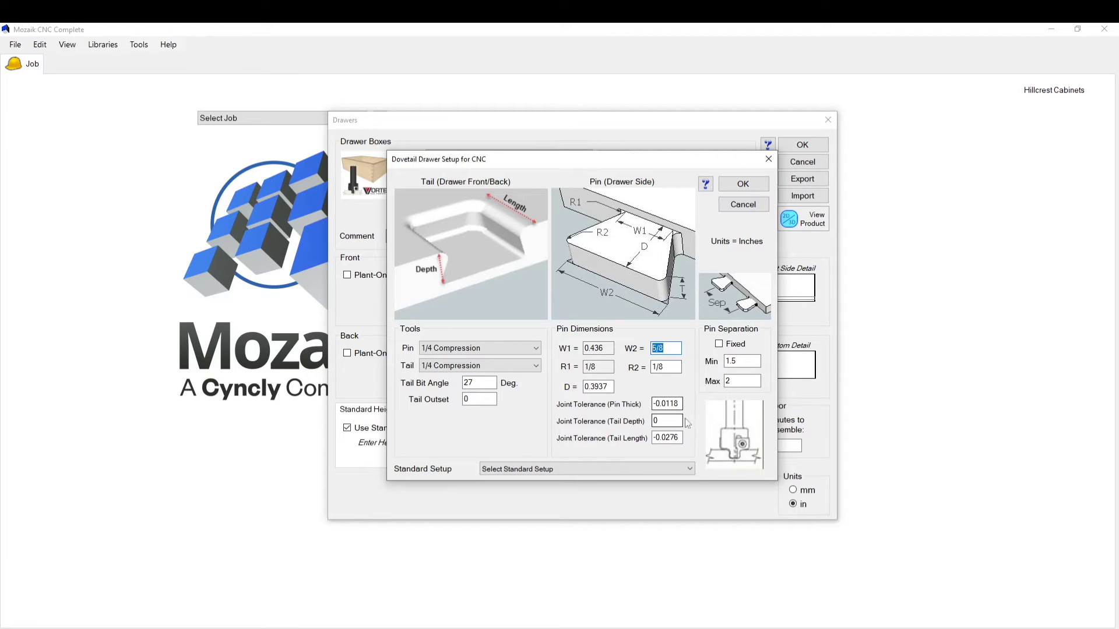
Accept the CNC dovetail drawer box settings and open the Sample Drawer job at its products plan.
{"action": "double_click", "coordinate": [665, 421]}
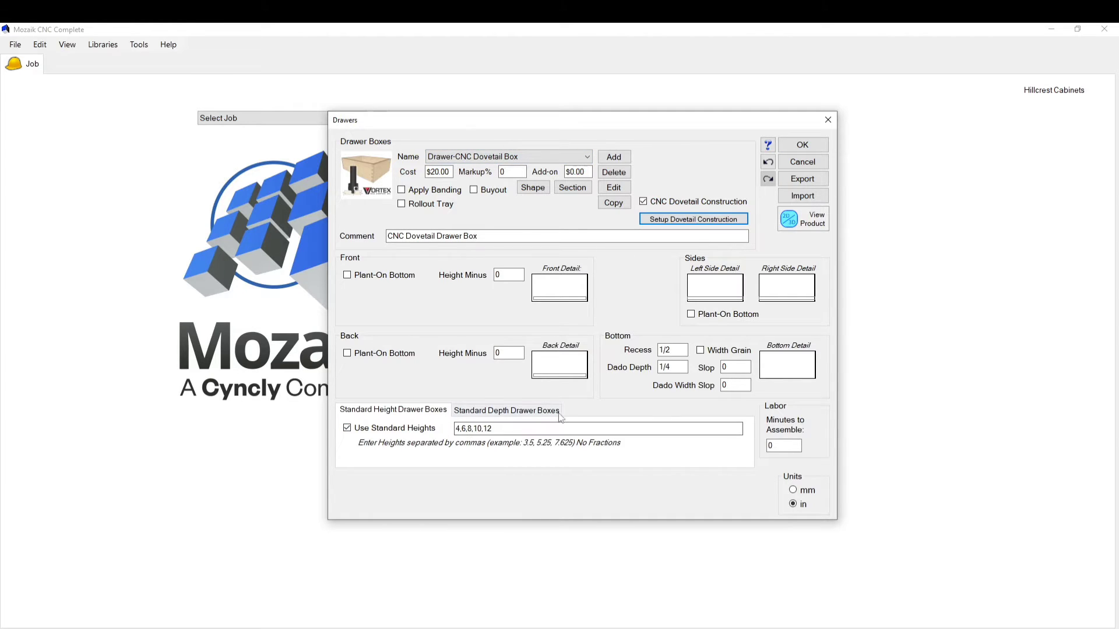
{"action": "left_click", "coordinate": [802, 146]}
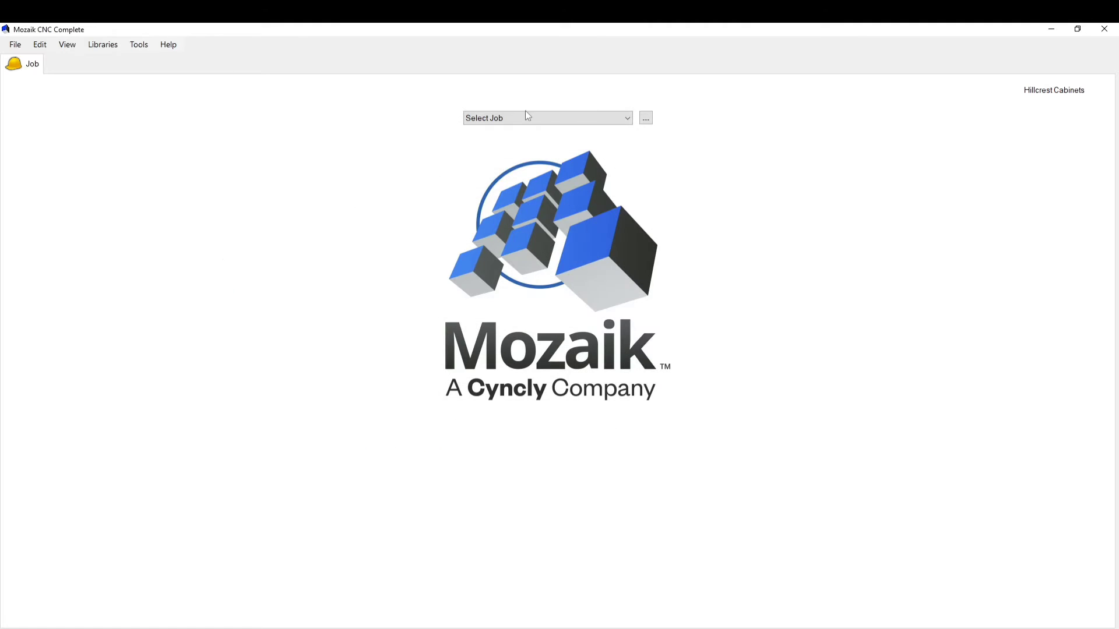
{"action": "left_click", "coordinate": [527, 114]}
{"action": "left_click", "coordinate": [408, 125]}
{"action": "left_click", "coordinate": [90, 45]}
{"action": "mouse_move", "coordinate": [168, 45]}
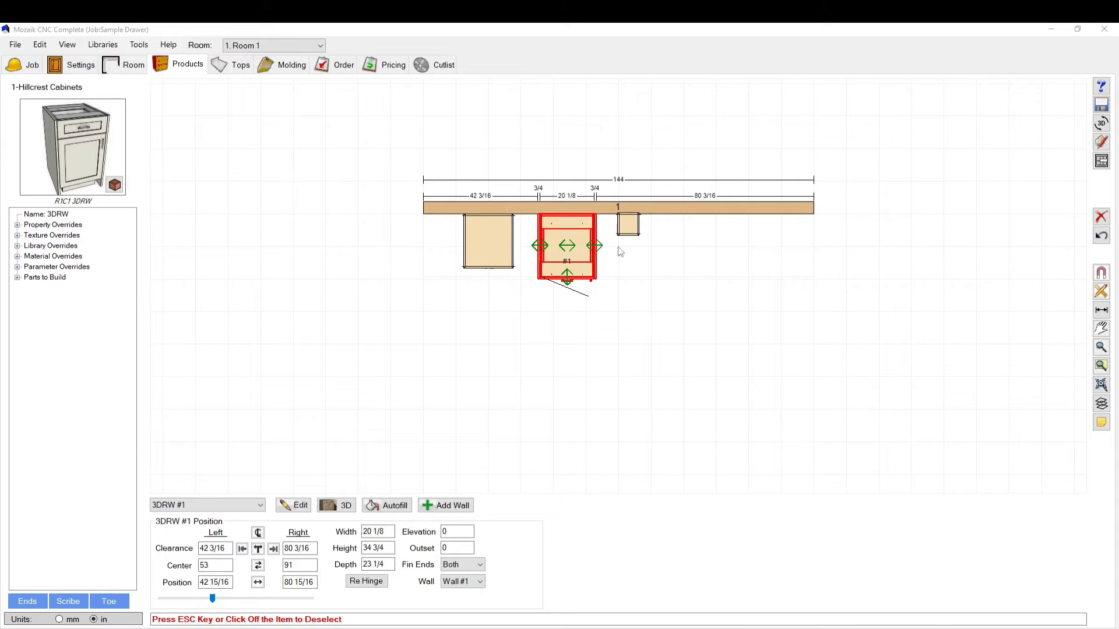
Select the small standalone drawer box on wall 1 and examine its construction in plan view.
{"action": "left_click", "coordinate": [628, 228]}
{"action": "scroll", "coordinate": [629, 227], "scroll_direction": "up", "scroll_amount": 5}
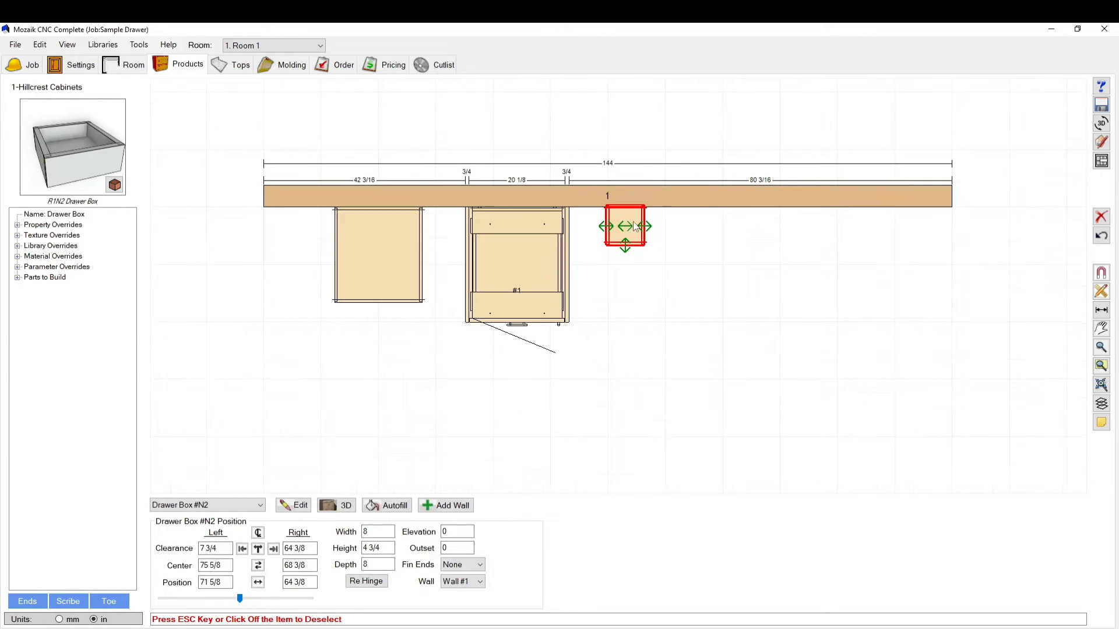
{"action": "scroll", "coordinate": [617, 187], "scroll_direction": "up", "scroll_amount": 4}
{"action": "scroll", "coordinate": [595, 151], "scroll_direction": "down", "scroll_amount": 2}
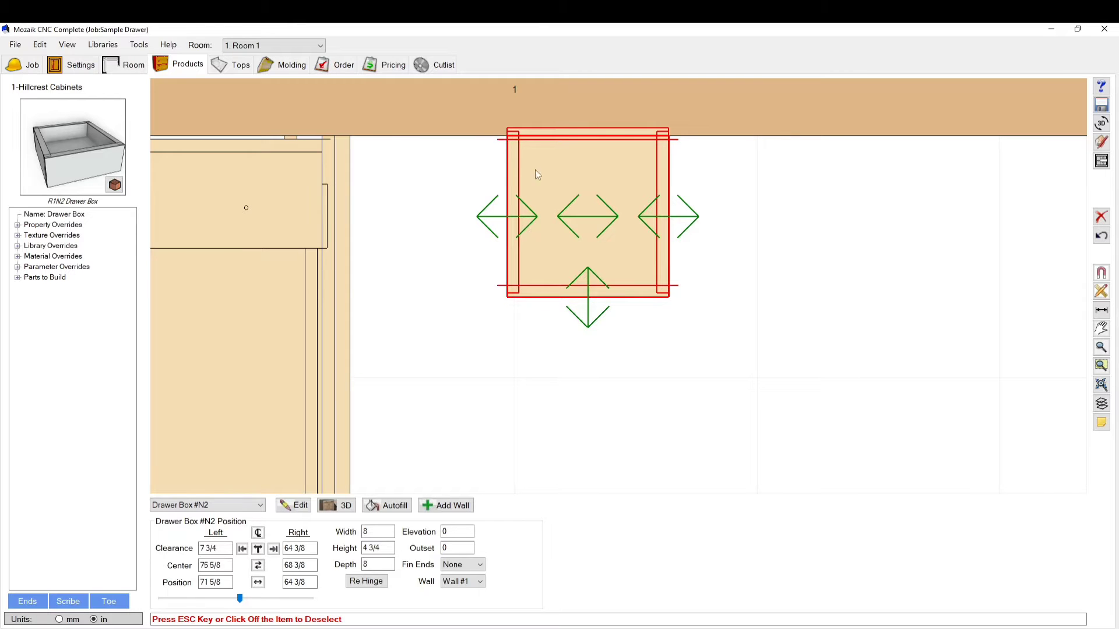
{"action": "scroll", "coordinate": [536, 173], "scroll_direction": "down", "scroll_amount": 3}
{"action": "scroll", "coordinate": [382, 233], "scroll_direction": "up", "scroll_amount": 3}
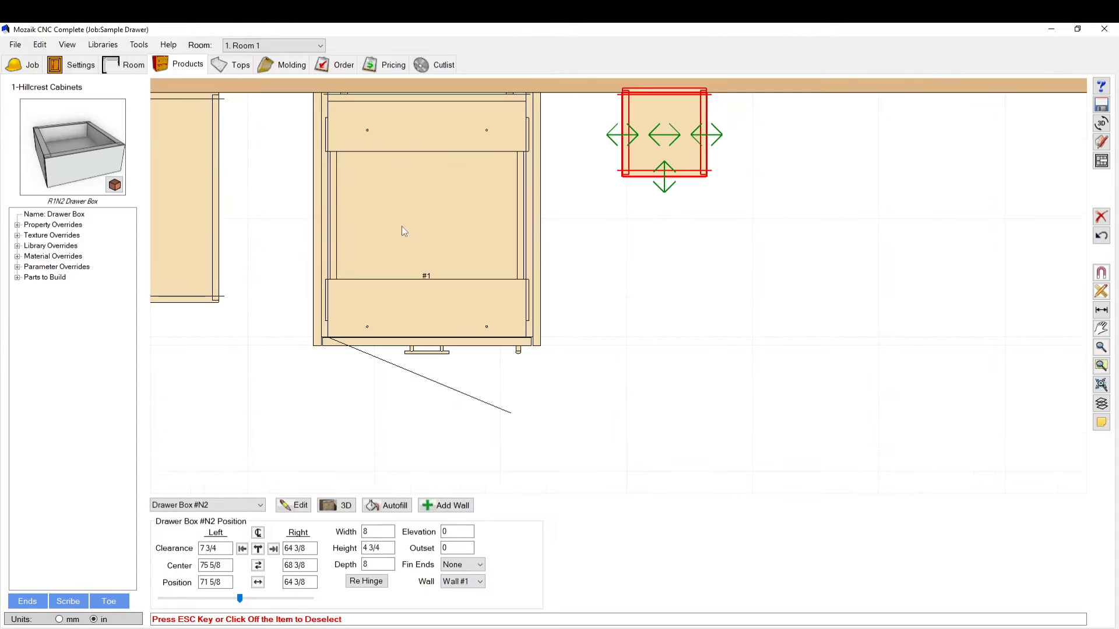
Open the 3DRW base cabinet for editing and review its interior, face and parts list.
{"action": "left_click", "coordinate": [432, 227]}
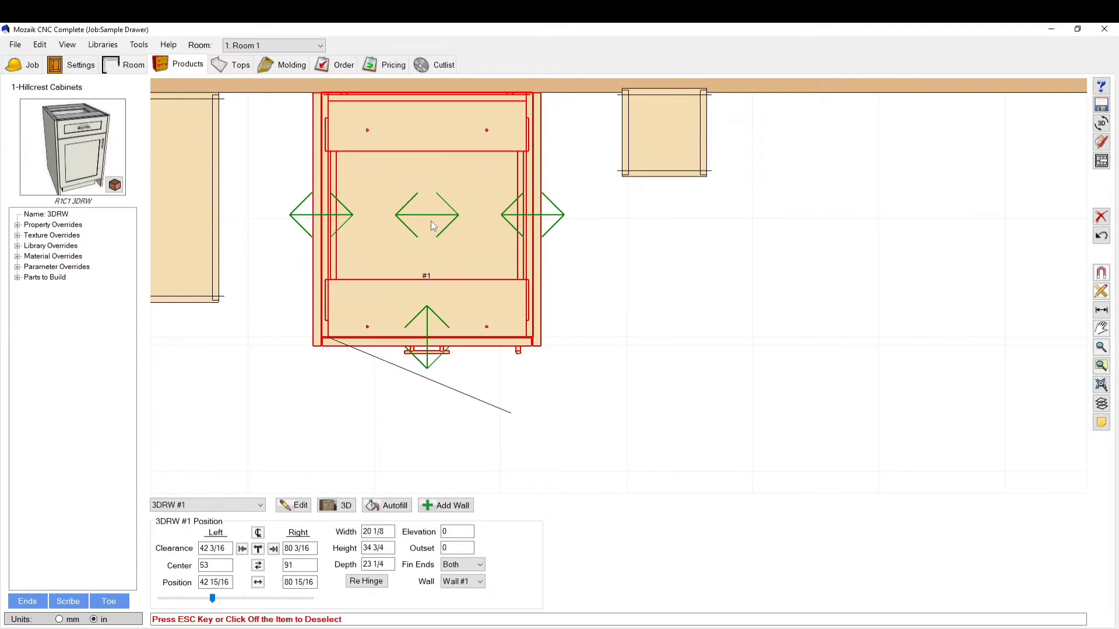
{"action": "double_click", "coordinate": [522, 309]}
{"action": "left_click", "coordinate": [603, 245]}
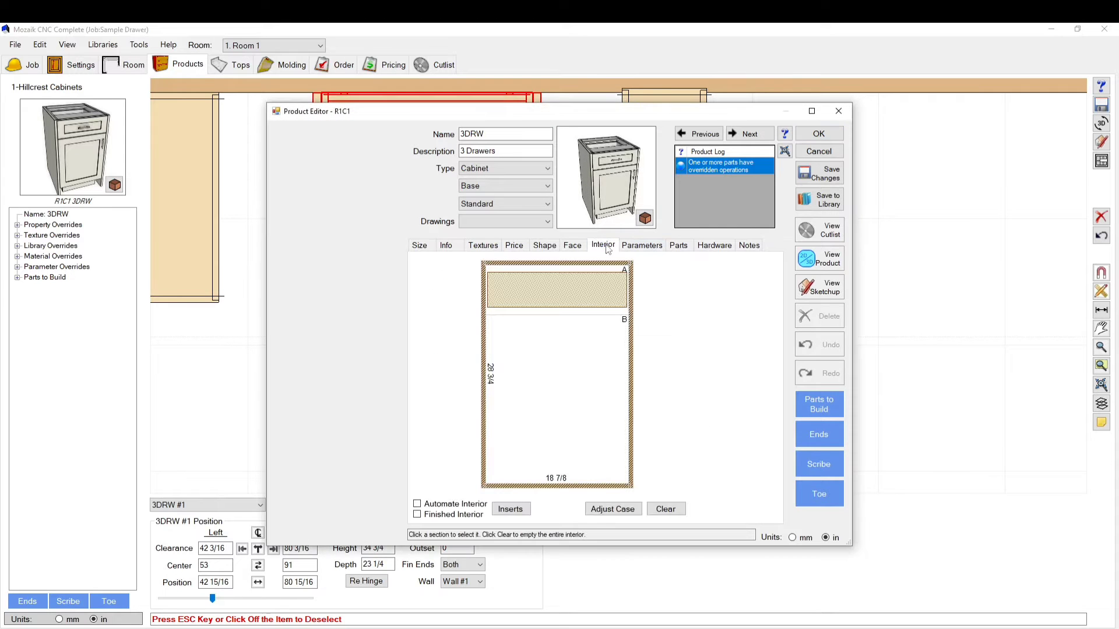
{"action": "left_click", "coordinate": [573, 246]}
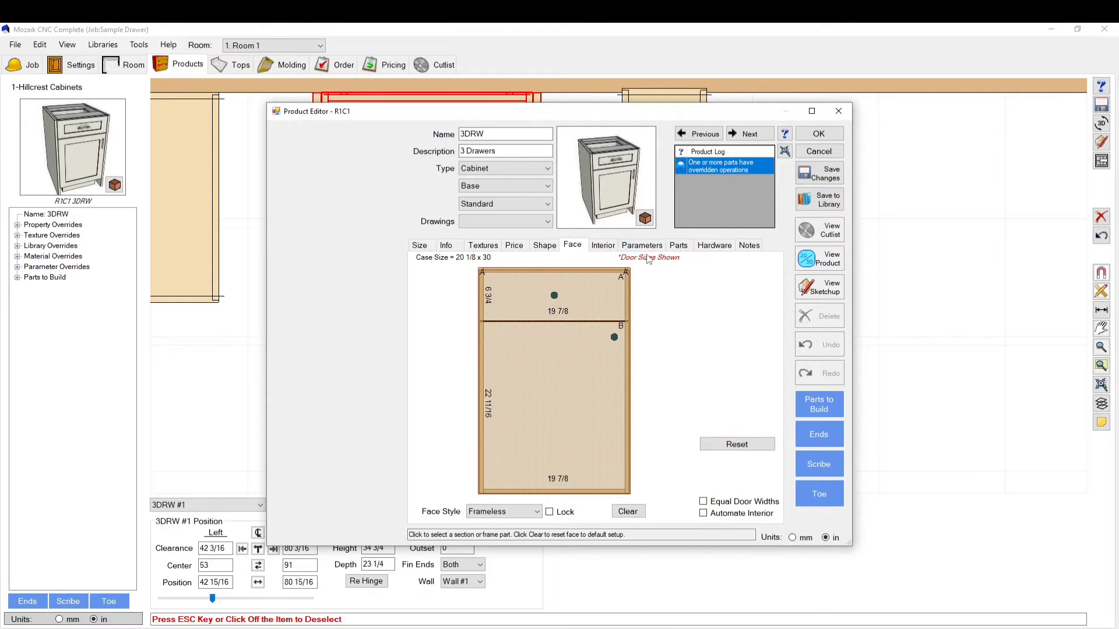
{"action": "left_click", "coordinate": [679, 246]}
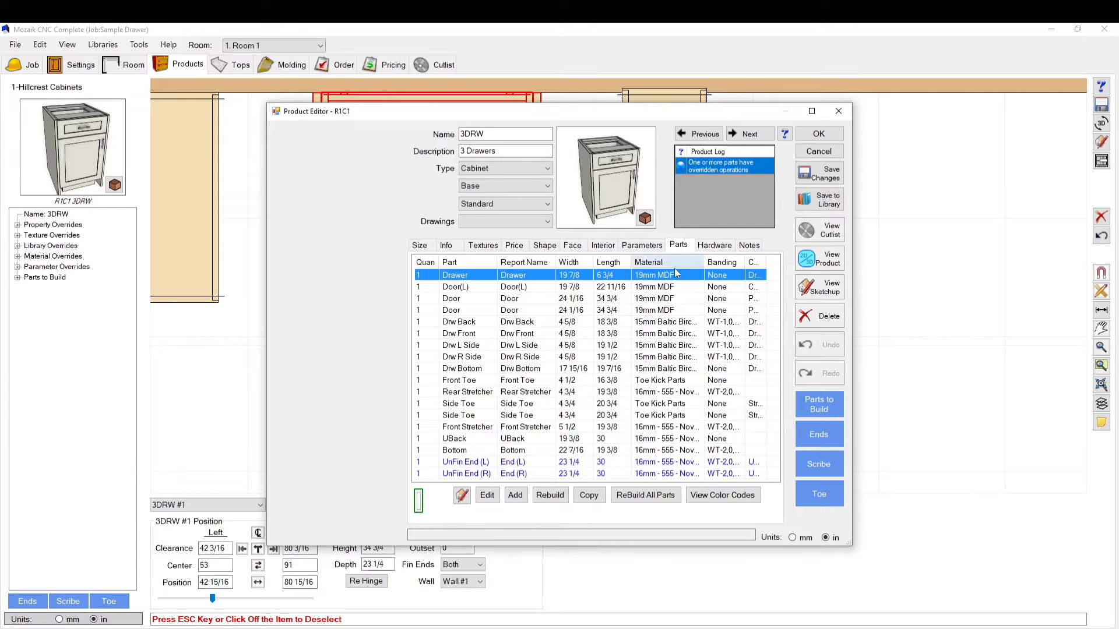
View the 3DRW cabinet in the product viewer as a filled perspective model.
{"action": "left_click", "coordinate": [826, 262]}
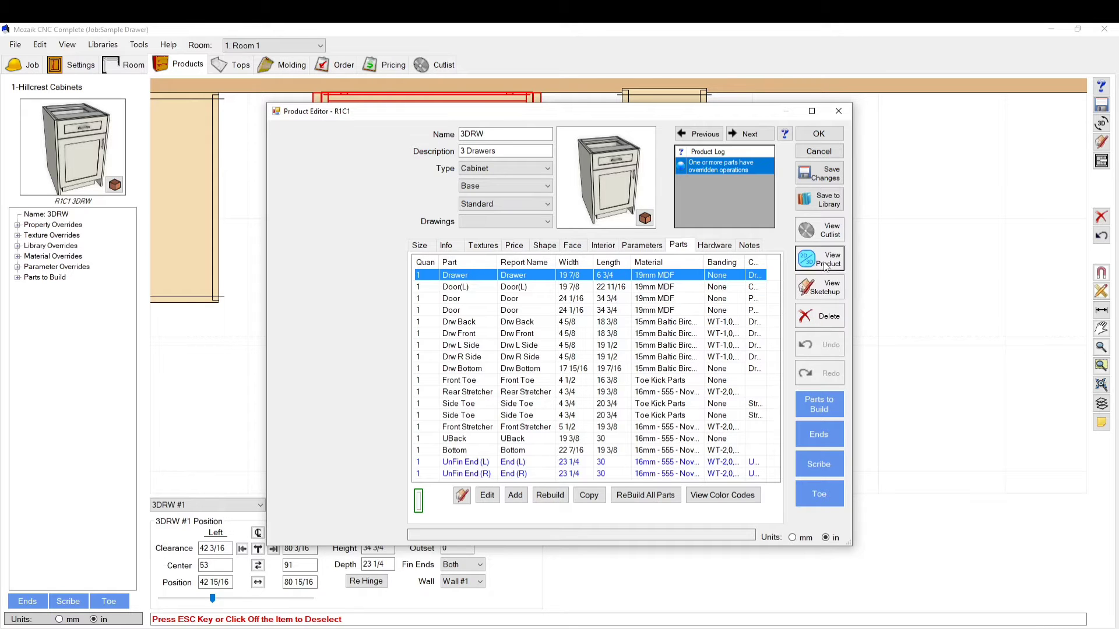
{"action": "left_click", "coordinate": [585, 134]}
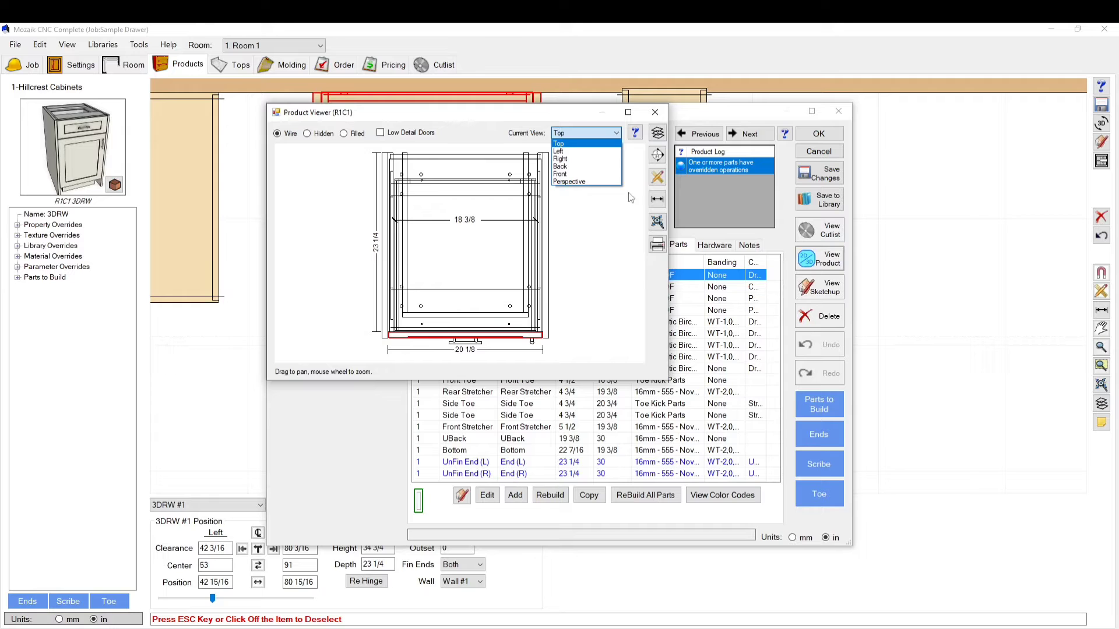
{"action": "left_click", "coordinate": [570, 182]}
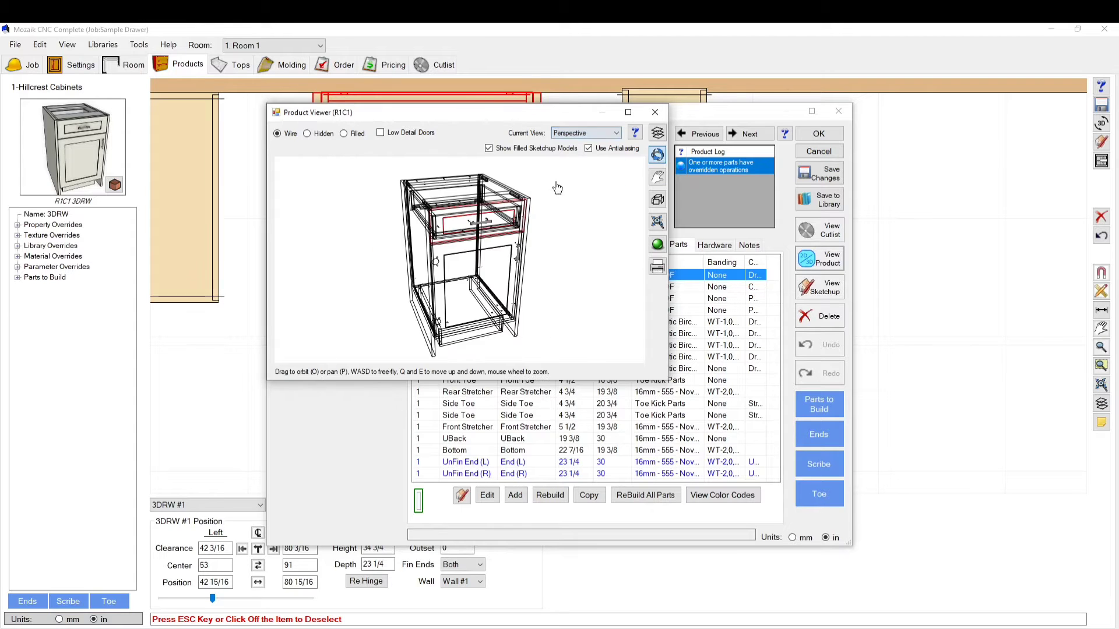
{"action": "left_click", "coordinate": [345, 134]}
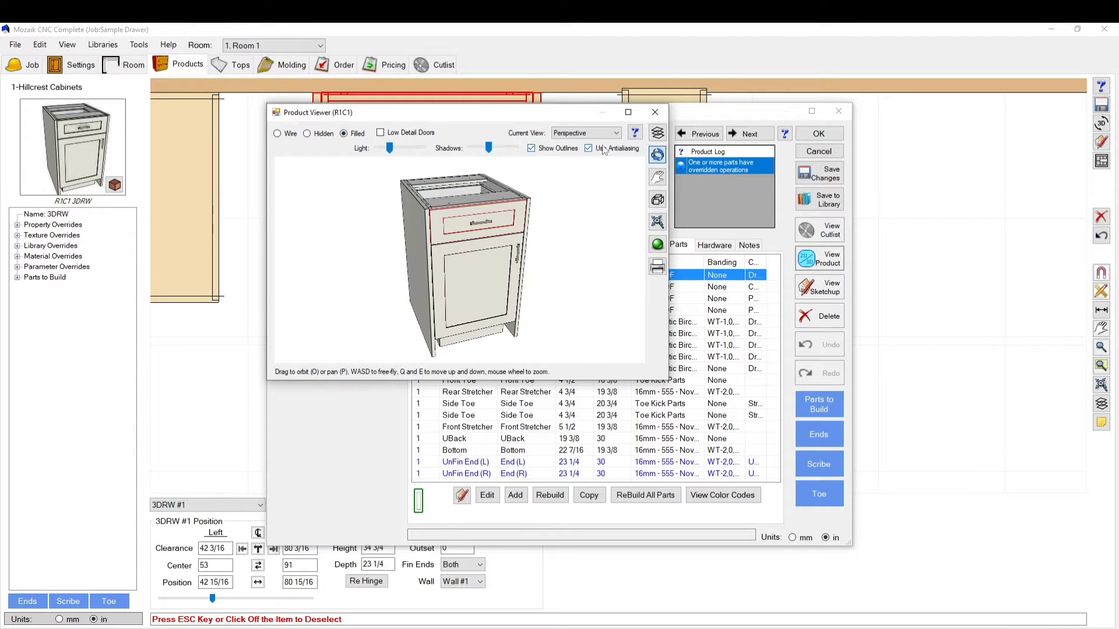
Hide every product layer except Drawer Boxes in the product viewer, keeping the layer list beside the model.
{"action": "left_click", "coordinate": [657, 134]}
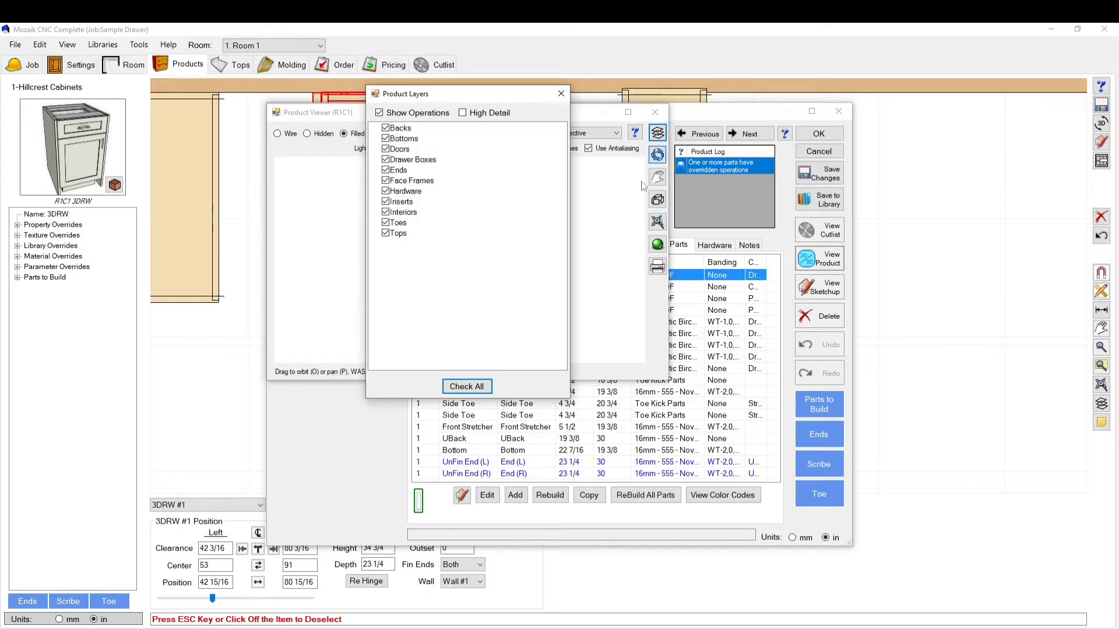
{"action": "left_click_drag", "start_coordinate": [432, 96], "coordinate": [751, 142]}
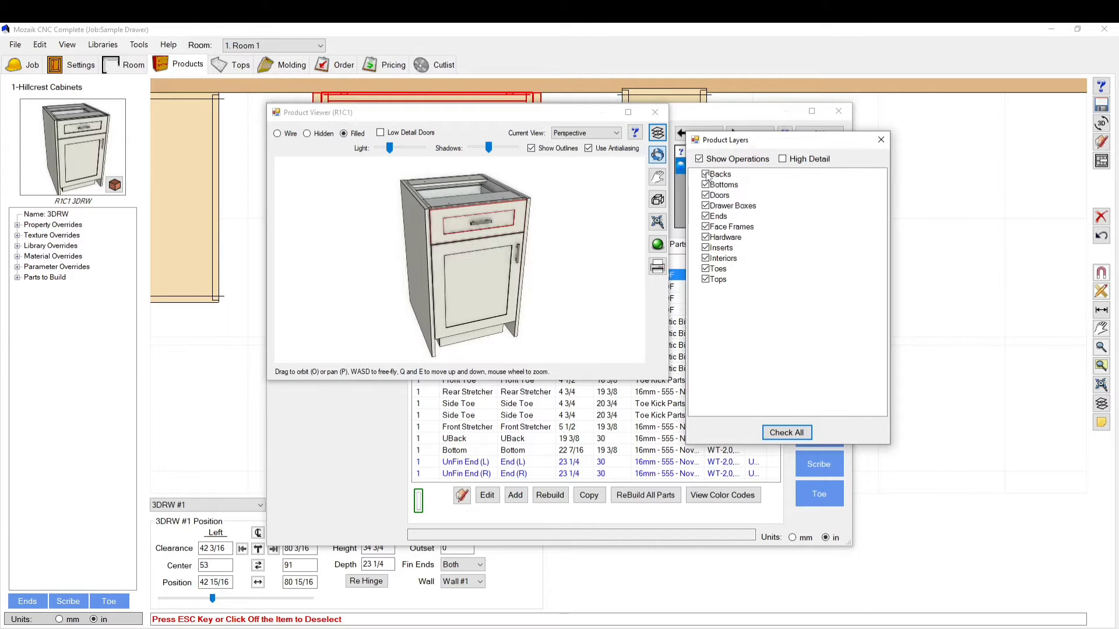
{"action": "left_click", "coordinate": [706, 175]}
{"action": "left_click", "coordinate": [705, 184]}
{"action": "left_click", "coordinate": [706, 195]}
{"action": "left_click", "coordinate": [706, 216]}
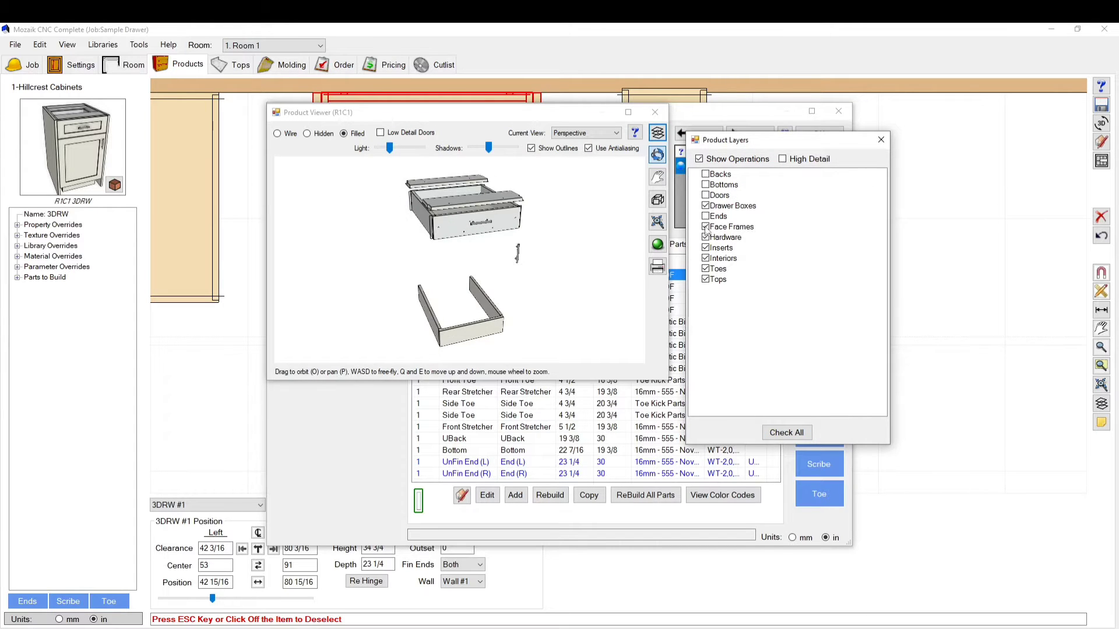
{"action": "left_click", "coordinate": [706, 226]}
{"action": "left_click", "coordinate": [705, 237]}
{"action": "left_click", "coordinate": [706, 248]}
{"action": "left_click", "coordinate": [706, 258]}
{"action": "left_click", "coordinate": [706, 280]}
{"action": "left_click", "coordinate": [706, 268]}
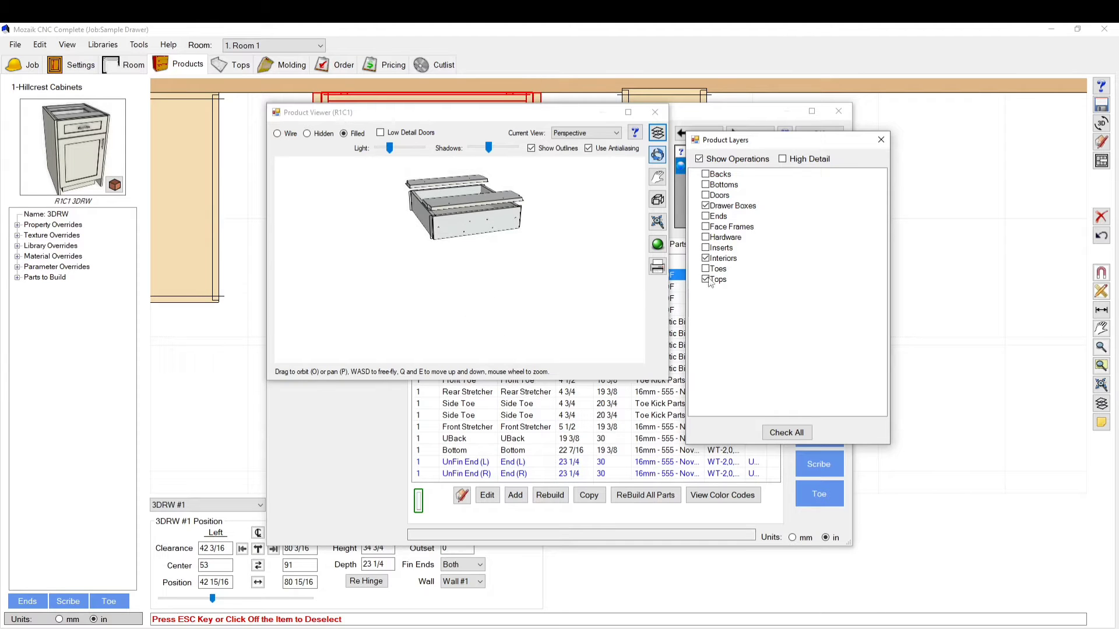
{"action": "left_click", "coordinate": [706, 247]}
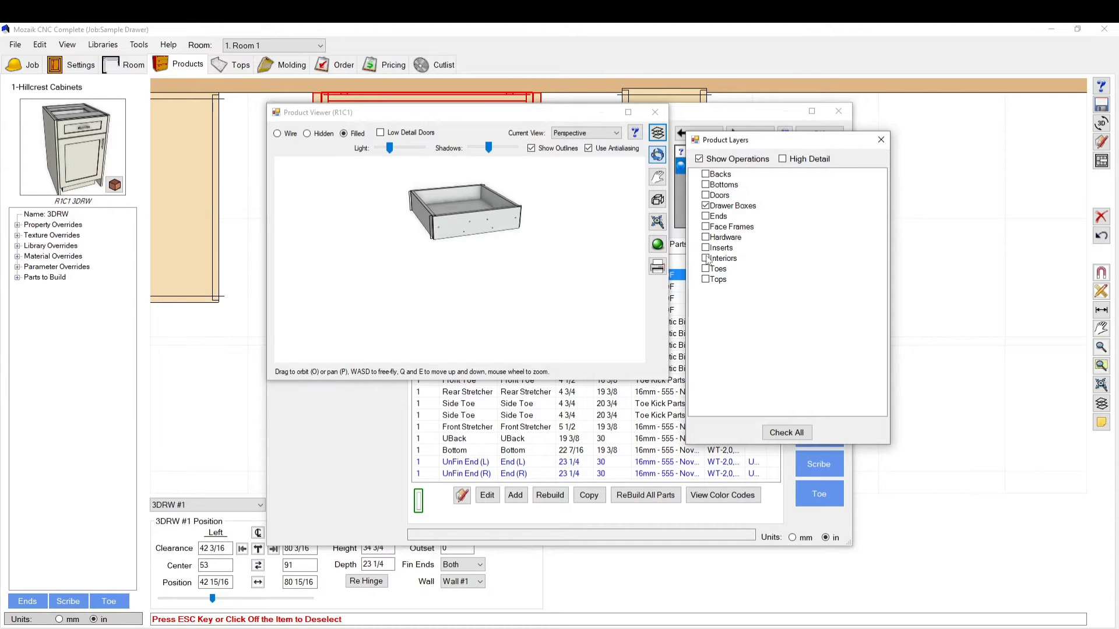
Turn on High Detail for the drawer box model while keeping the holes in low detail.
{"action": "left_click", "coordinate": [468, 227]}
{"action": "scroll", "coordinate": [504, 229], "scroll_direction": "up", "scroll_amount": 10}
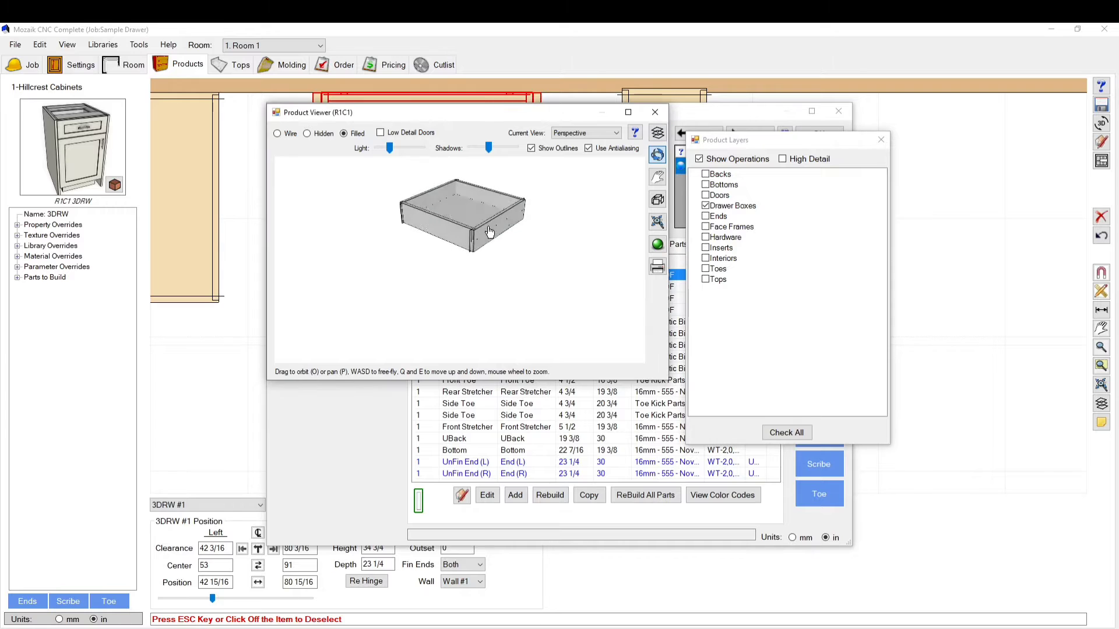
{"action": "scroll", "coordinate": [503, 229], "scroll_direction": "down", "scroll_amount": 5}
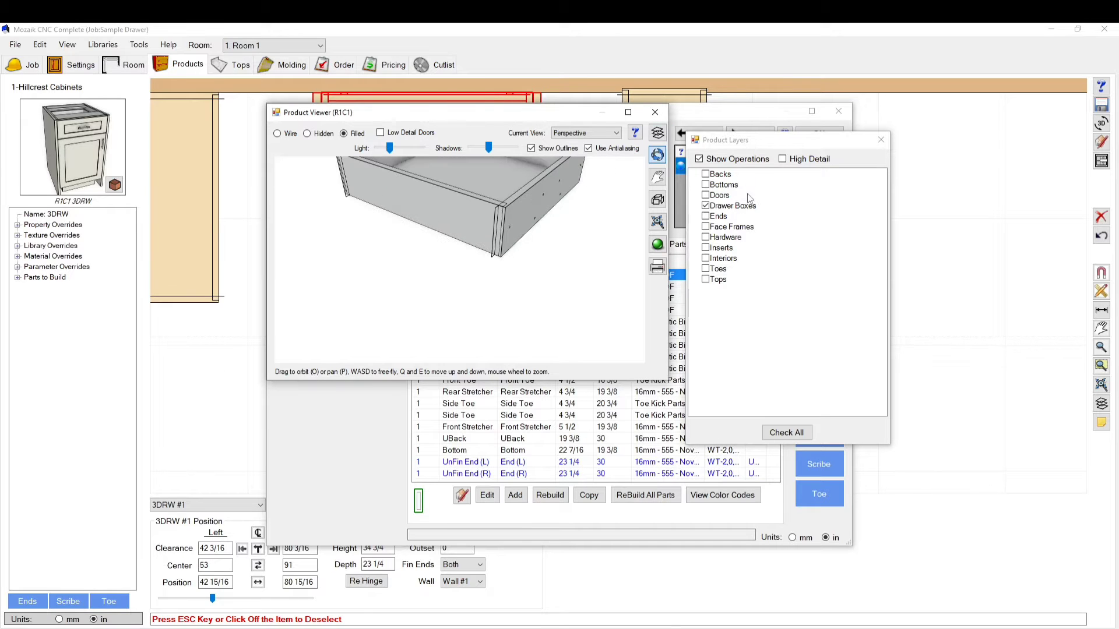
{"action": "left_click", "coordinate": [782, 159]}
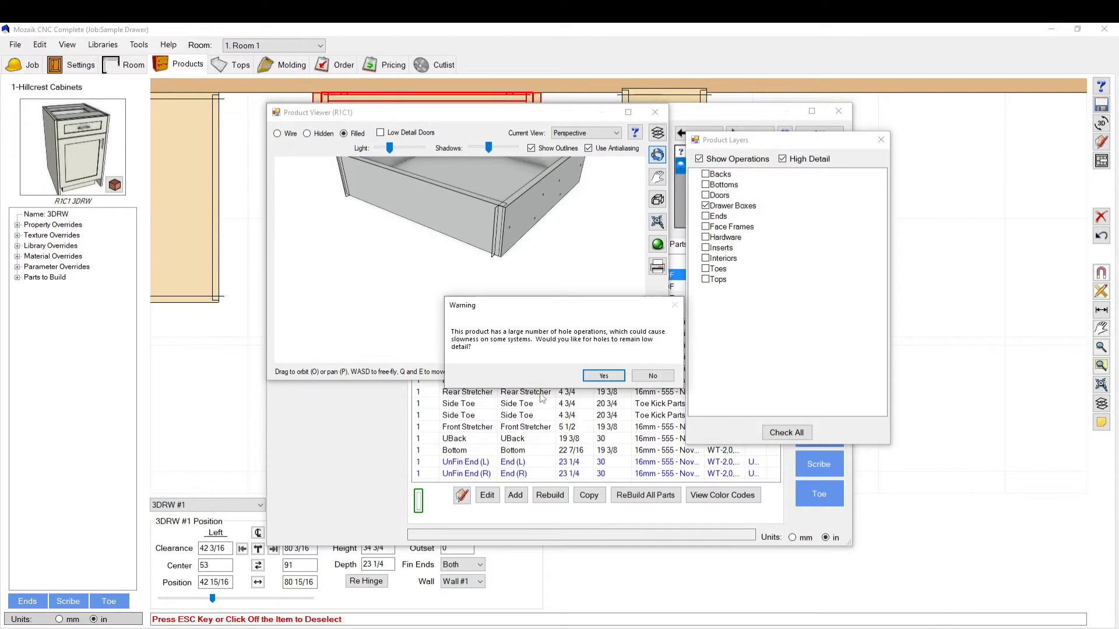
{"action": "left_click", "coordinate": [604, 376]}
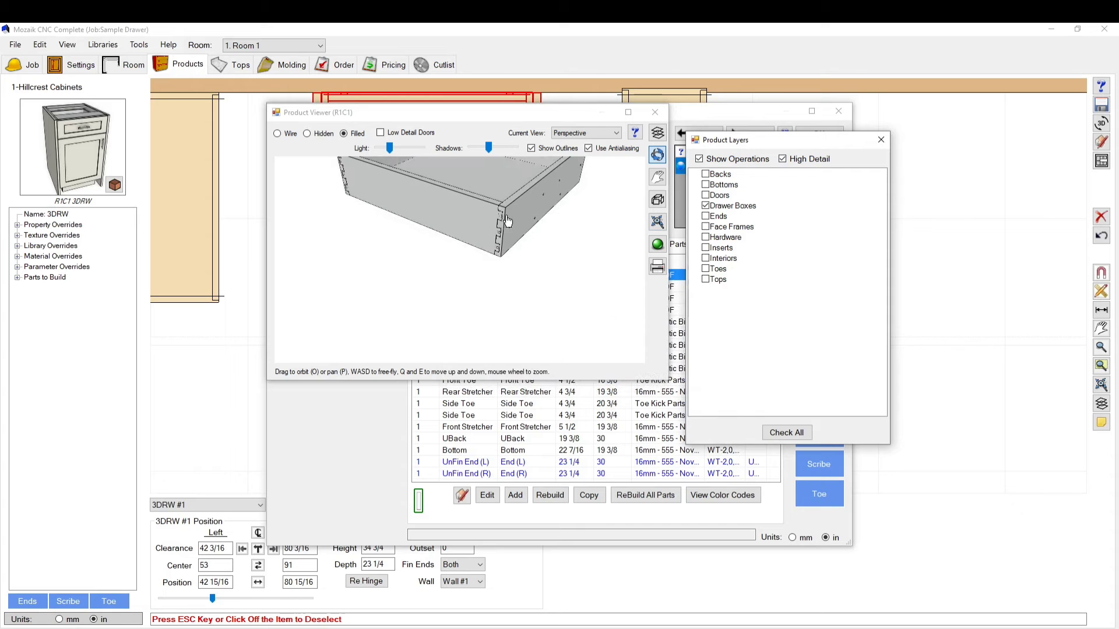
Examine the dovetail joints at the drawer box corners from different angles.
{"action": "scroll", "coordinate": [497, 209], "scroll_direction": "up", "scroll_amount": 5}
{"action": "mouse_move", "coordinate": [497, 209]}
{"action": "left_mouse_down"}
{"action": "mouse_move", "coordinate": [577, 195]}
{"action": "mouse_move", "coordinate": [505, 207]}
{"action": "left_mouse_up"}
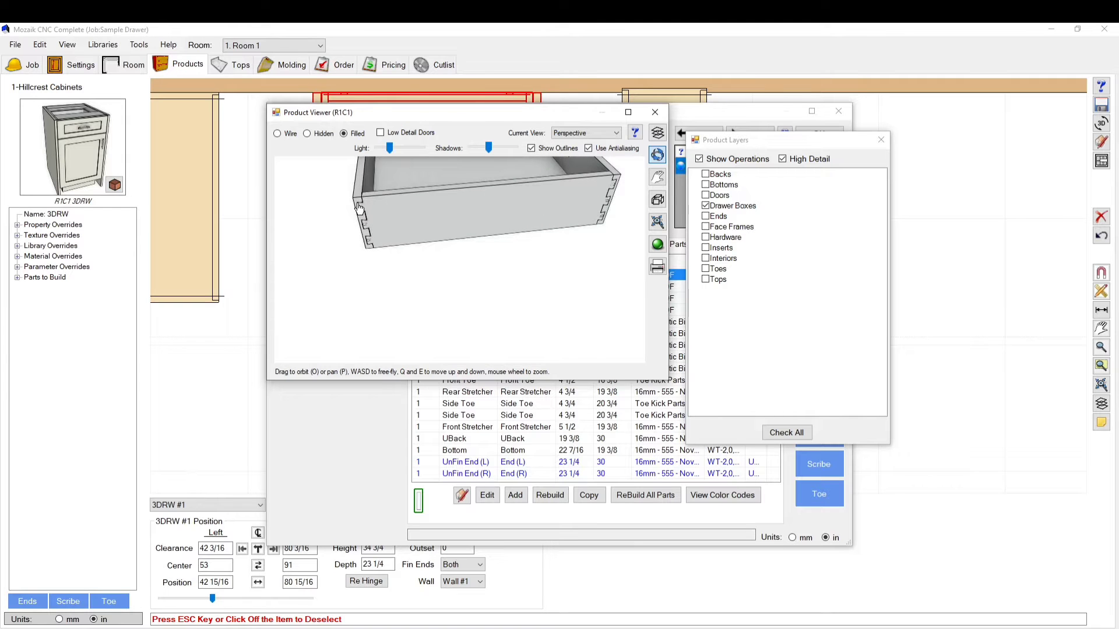
{"action": "left_click_drag", "start_coordinate": [359, 209], "coordinate": [363, 220]}
Explode the drawer box into separate parts and bring the whole exploded assembly into view.
{"action": "scroll", "coordinate": [365, 253], "scroll_direction": "up", "scroll_amount": 1}
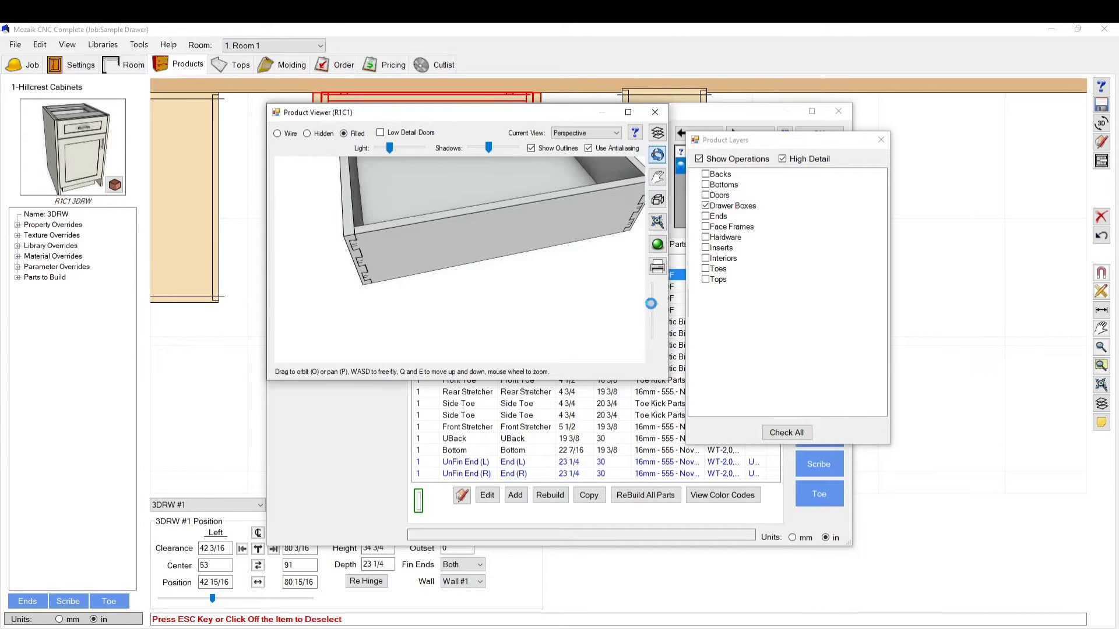
{"action": "scroll", "coordinate": [501, 252], "scroll_direction": "up", "scroll_amount": 2}
{"action": "left_click_drag", "start_coordinate": [537, 215], "coordinate": [507, 222]}
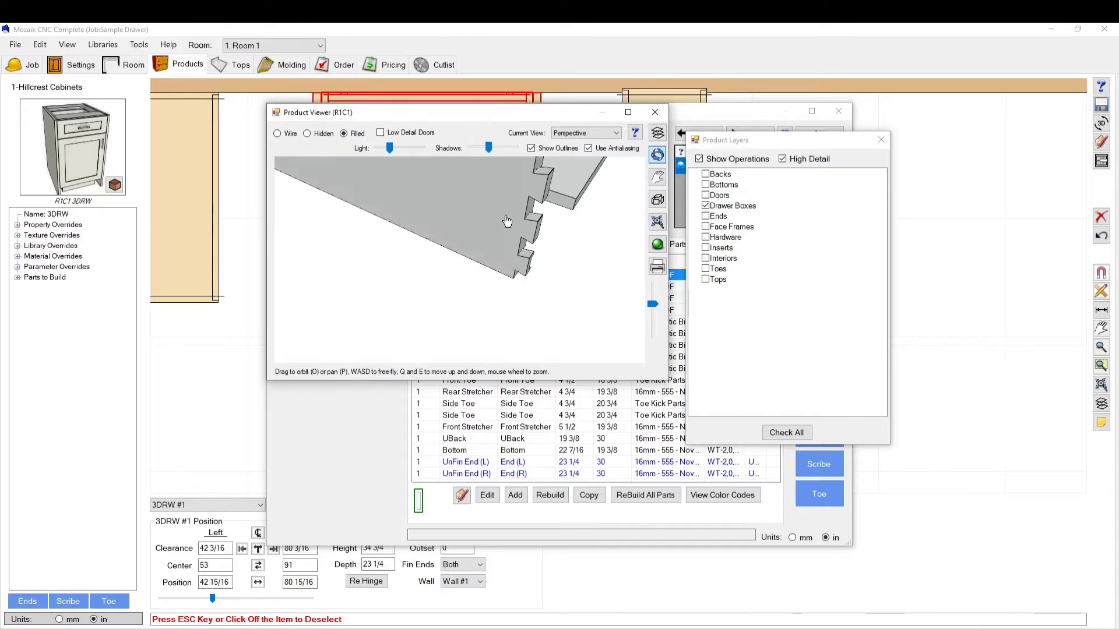
{"action": "scroll", "coordinate": [507, 221], "scroll_direction": "down", "scroll_amount": 5}
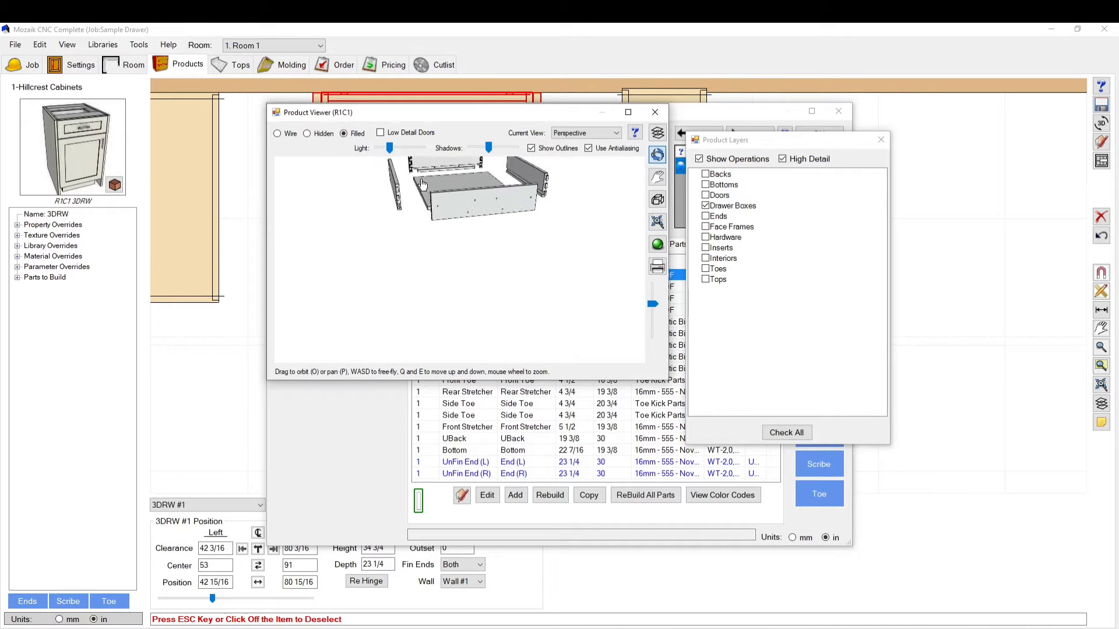
{"action": "left_click", "coordinate": [657, 177]}
{"action": "left_click_drag", "start_coordinate": [404, 210], "coordinate": [439, 230]}
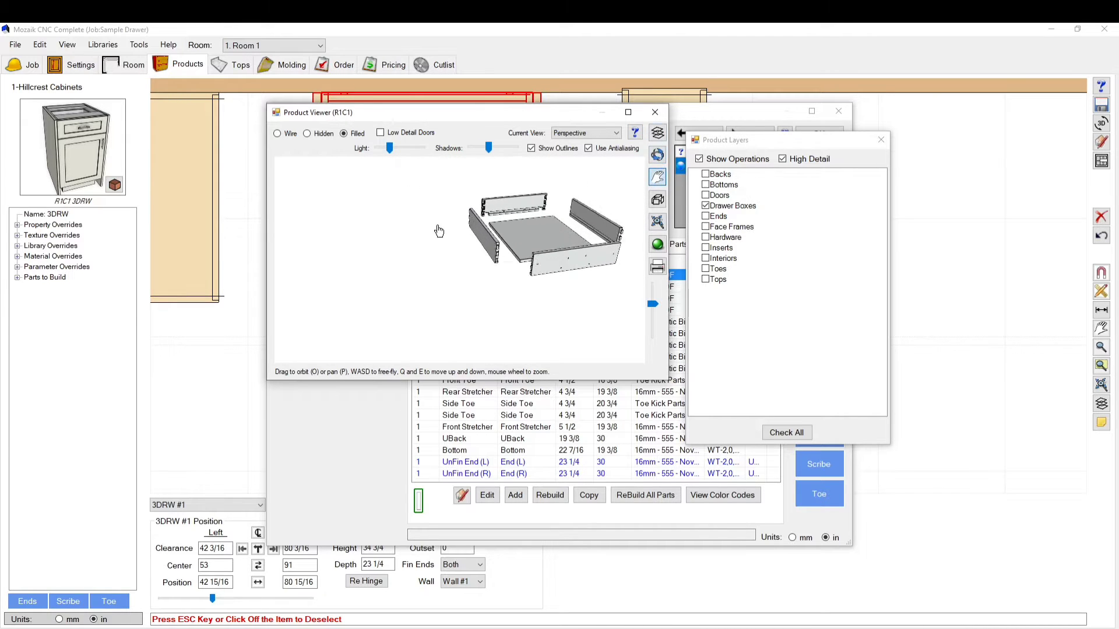
Inspect the dovetail end and bottom groove of the exploded drawer side up close.
{"action": "scroll", "coordinate": [589, 309], "scroll_direction": "up", "scroll_amount": 5}
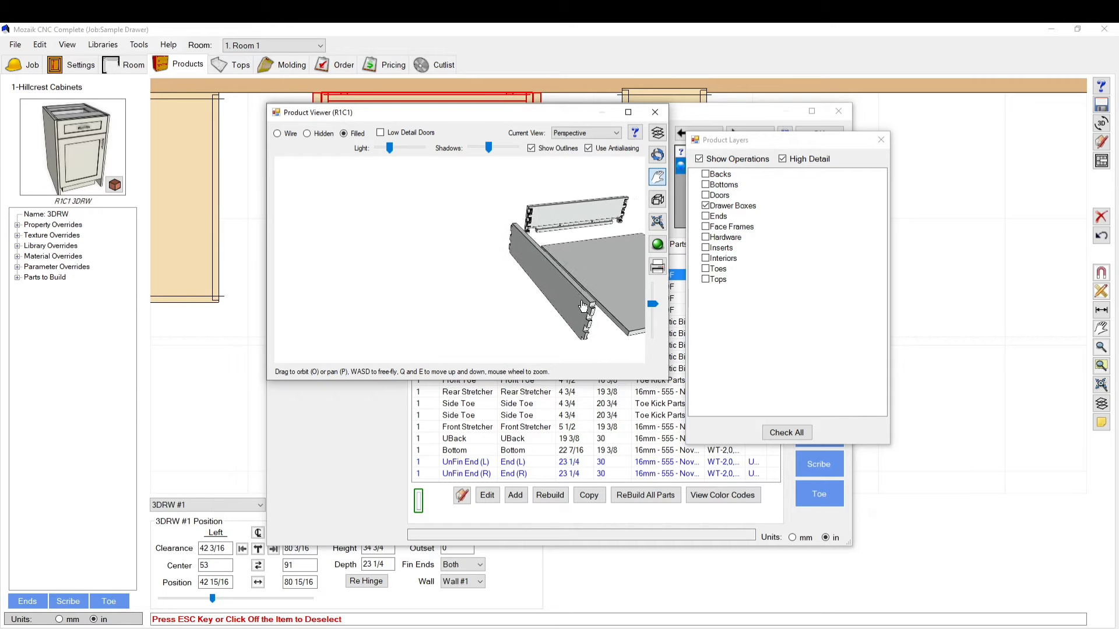
{"action": "scroll", "coordinate": [583, 306], "scroll_direction": "up", "scroll_amount": 3}
{"action": "key", "text": "o"}
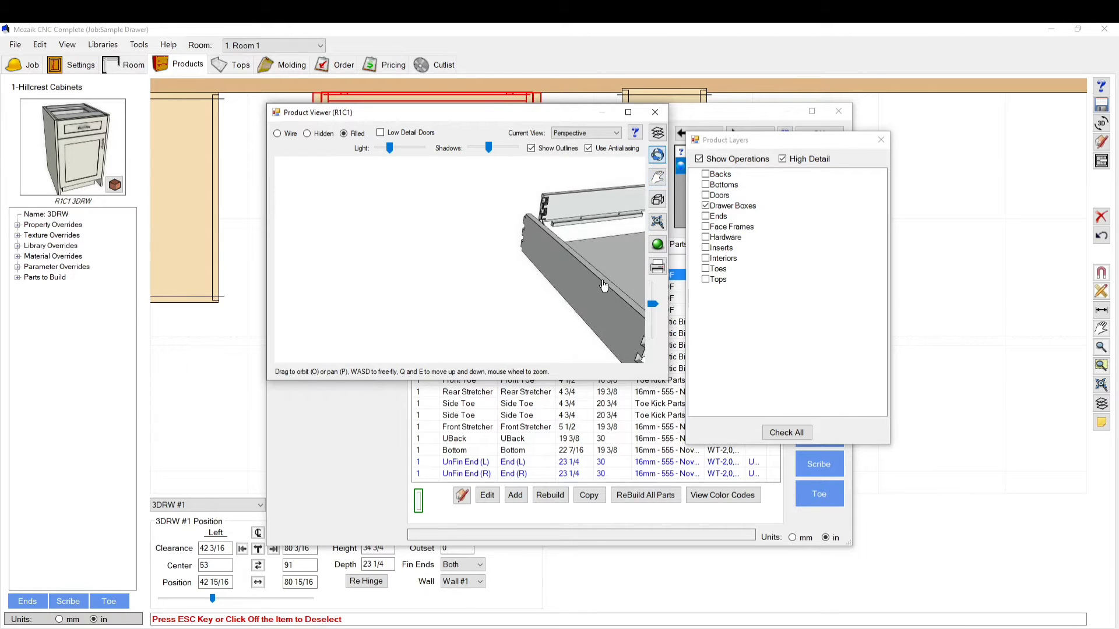
{"action": "left_click_drag", "start_coordinate": [604, 286], "coordinate": [460, 228]}
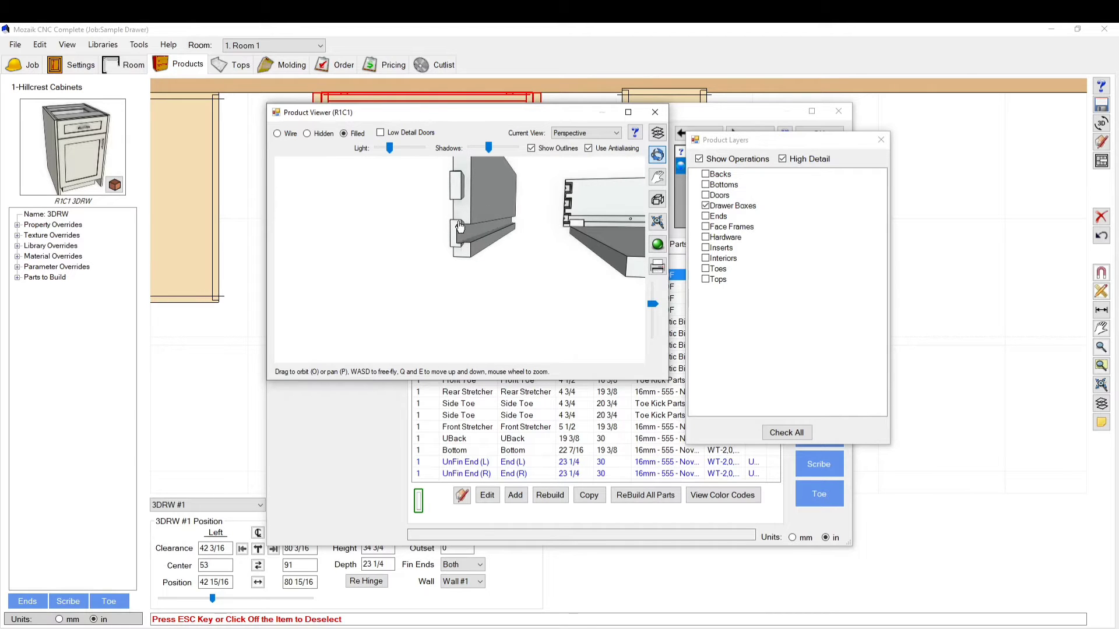
{"action": "left_click_drag", "start_coordinate": [487, 268], "coordinate": [576, 214]}
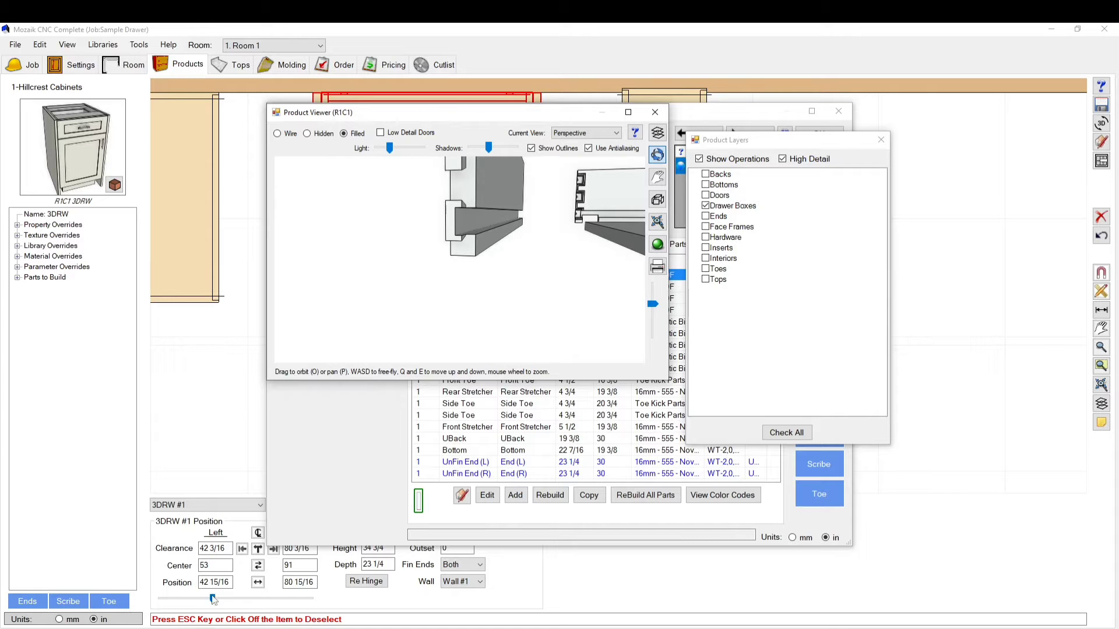
Show the cabinet's face layout, select its top drawer front, and move the 3D viewer clear of the face settings.
{"action": "left_click_drag", "start_coordinate": [597, 115], "coordinate": [966, 179]}
{"action": "left_click", "coordinate": [571, 245]}
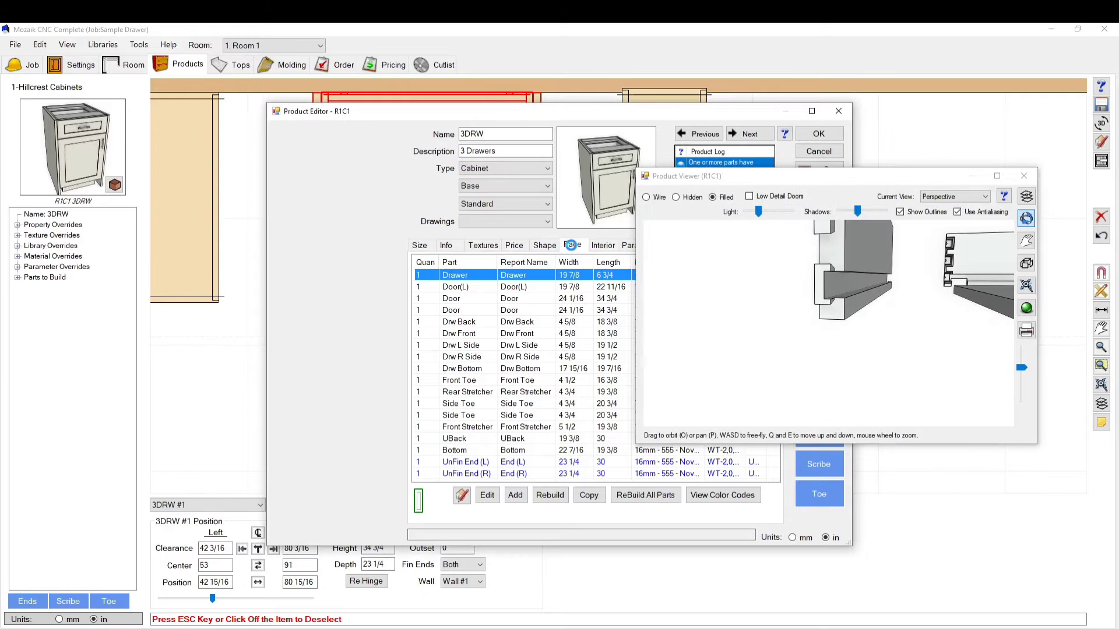
{"action": "left_click", "coordinate": [548, 297]}
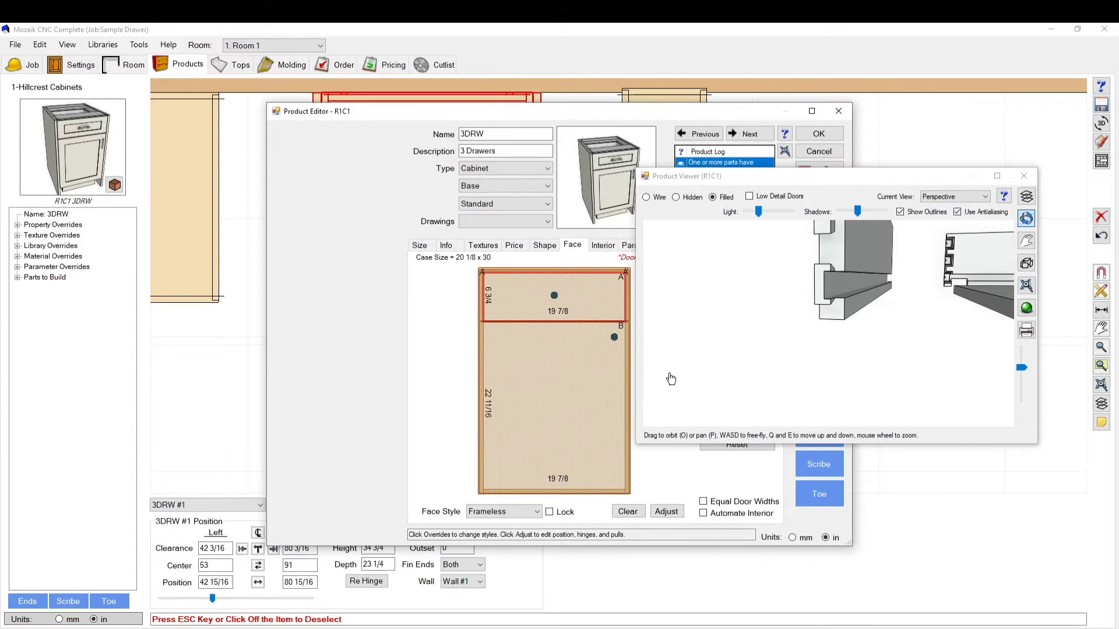
{"action": "left_click_drag", "start_coordinate": [739, 178], "coordinate": [720, 422]}
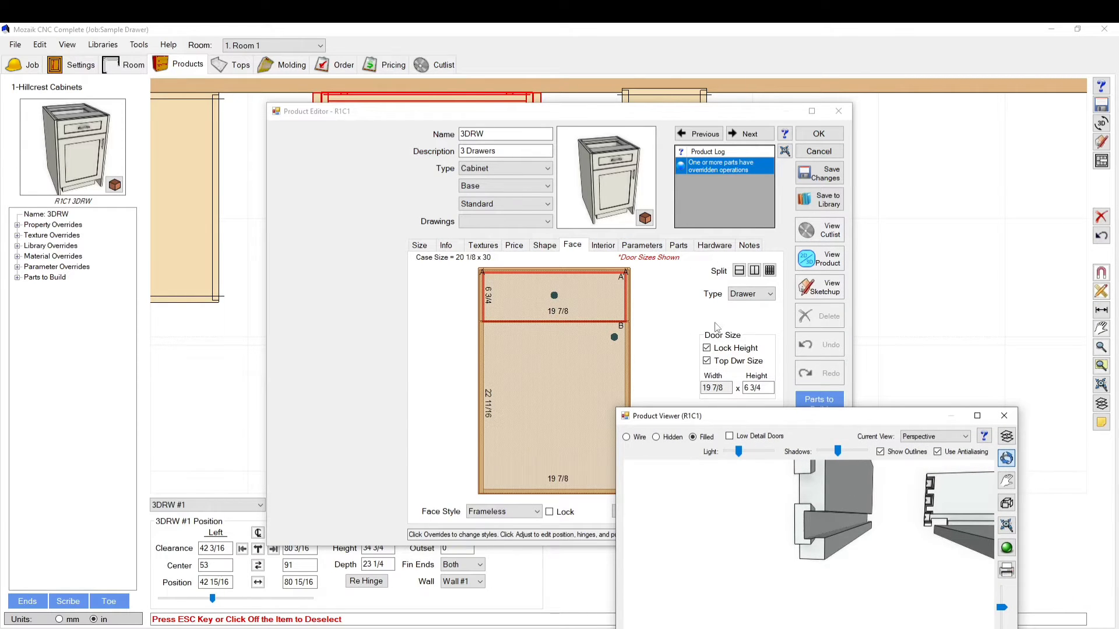
Take a closer look at the exploded drawer side's end, and leave the 3D viewer and the cabinet editor without saving.
{"action": "scroll", "coordinate": [820, 532], "scroll_direction": "up", "scroll_amount": 2}
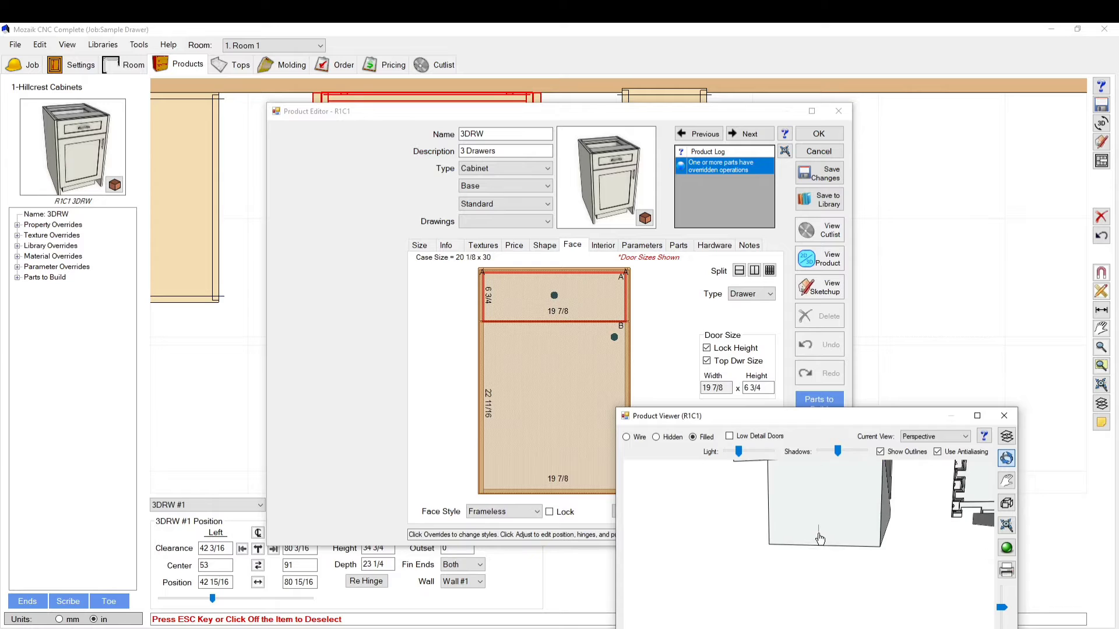
{"action": "scroll", "coordinate": [821, 527], "scroll_direction": "down", "scroll_amount": 1}
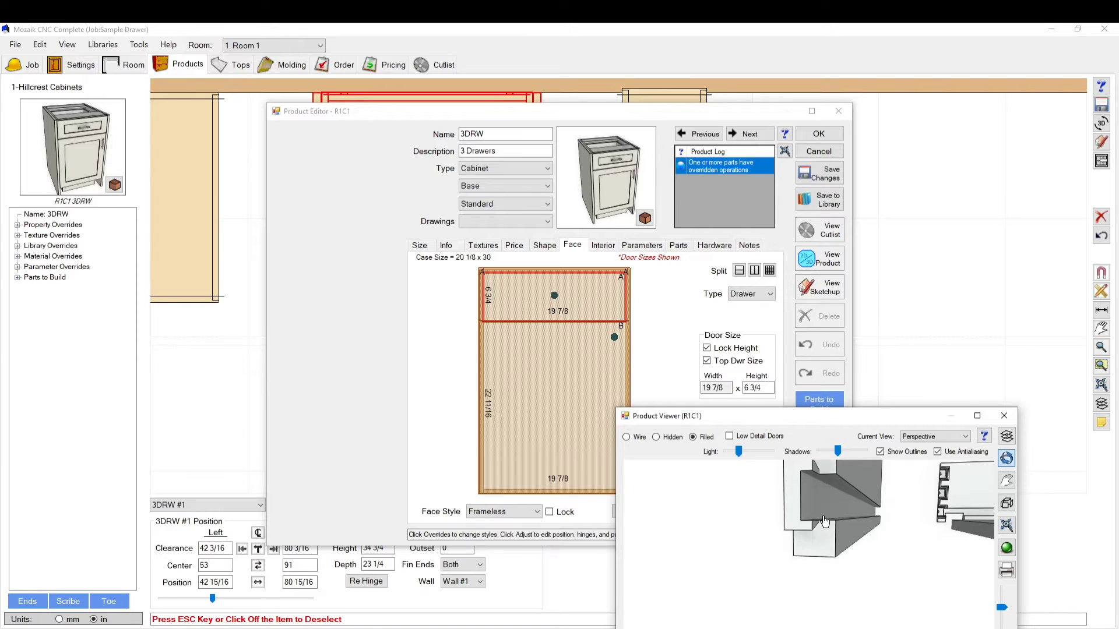
{"action": "left_click_drag", "start_coordinate": [845, 500], "coordinate": [874, 501]}
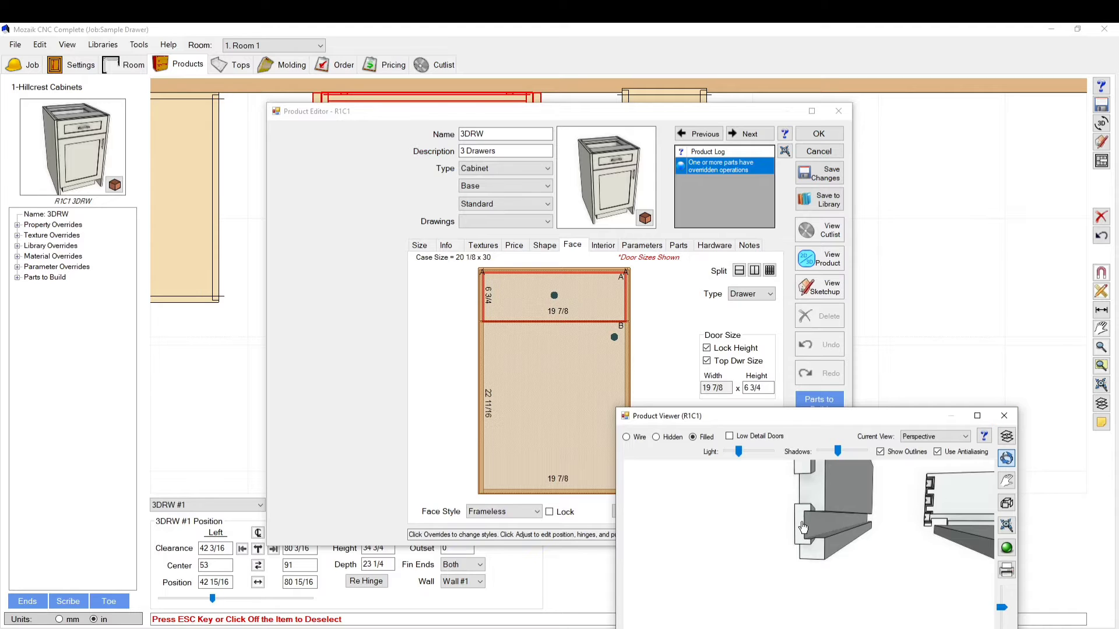
{"action": "left_click", "coordinate": [1004, 415]}
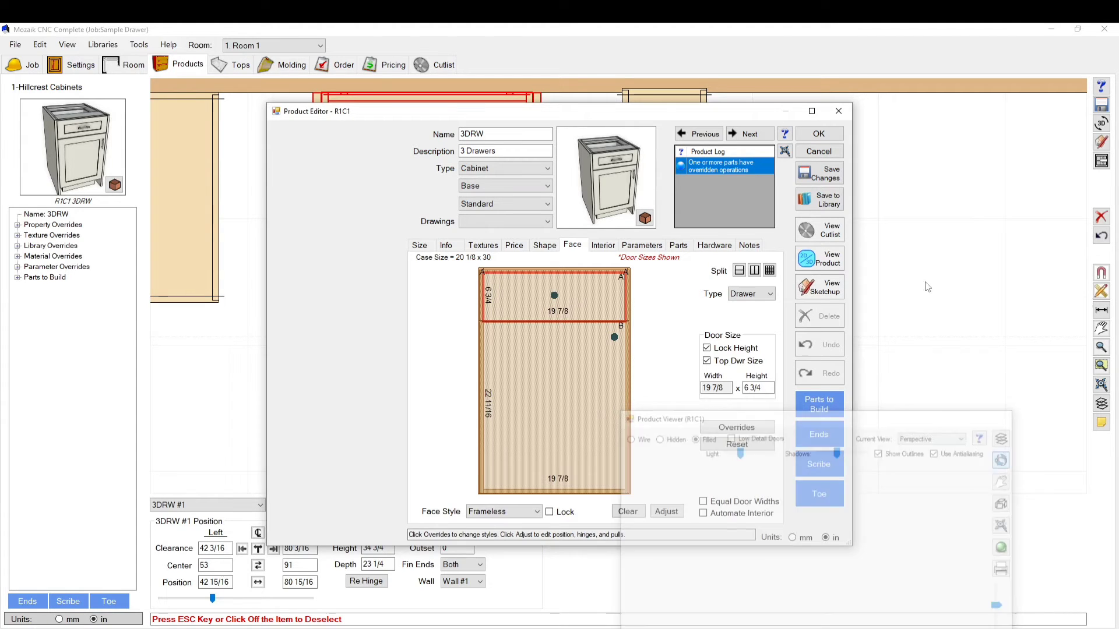
{"action": "left_click", "coordinate": [818, 151]}
Review the standard heights defined for the HC Dovetail (CNC) drawer box in the drawer box library.
{"action": "left_click", "coordinate": [102, 45]}
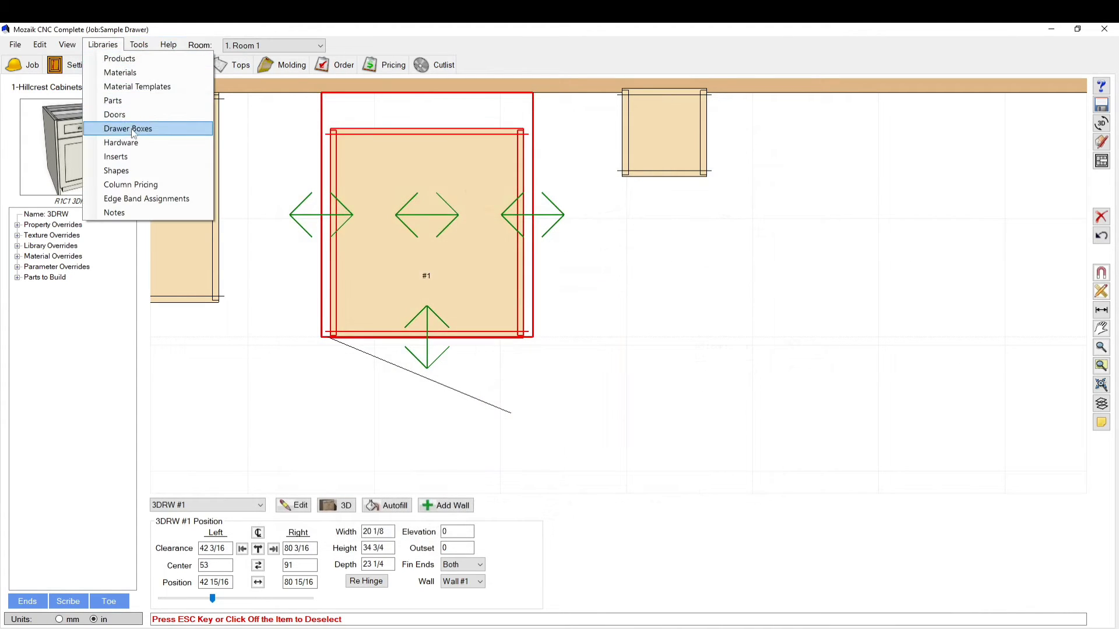
{"action": "left_click", "coordinate": [120, 125]}
{"action": "left_click", "coordinate": [466, 166]}
{"action": "scroll", "coordinate": [466, 292], "scroll_direction": "down", "scroll_amount": 3}
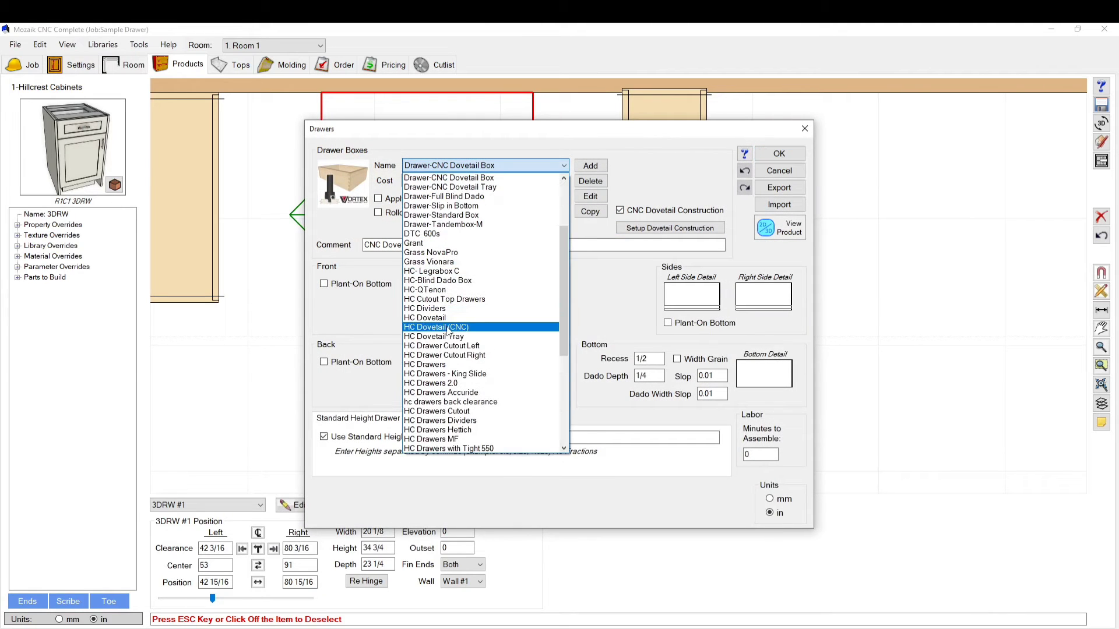
{"action": "left_click", "coordinate": [448, 329]}
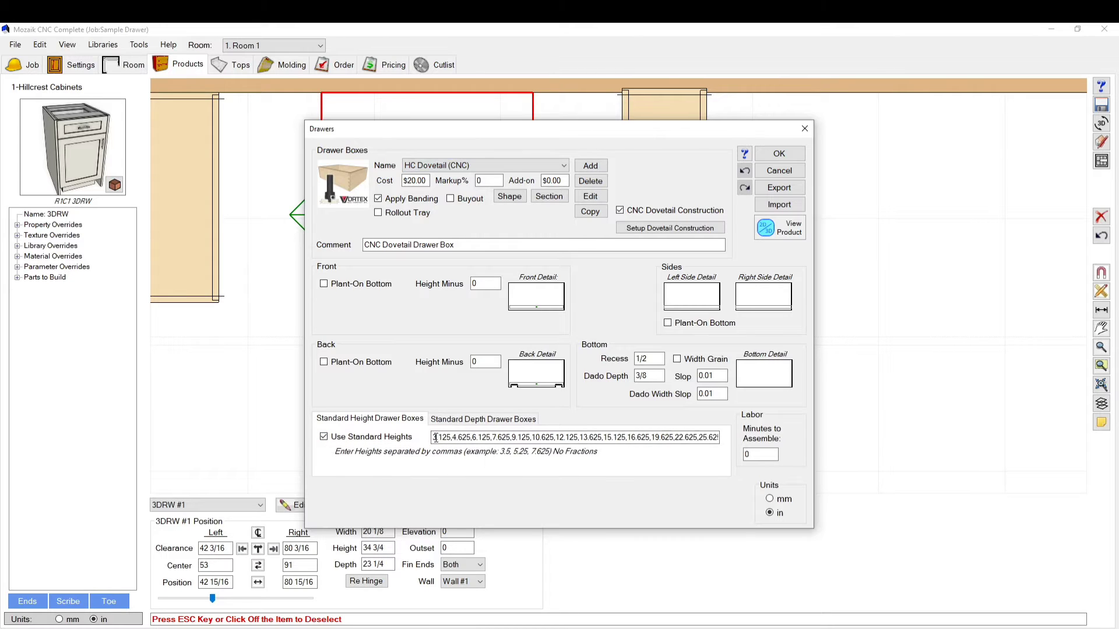
{"action": "left_click_drag", "start_coordinate": [435, 438], "coordinate": [743, 438]}
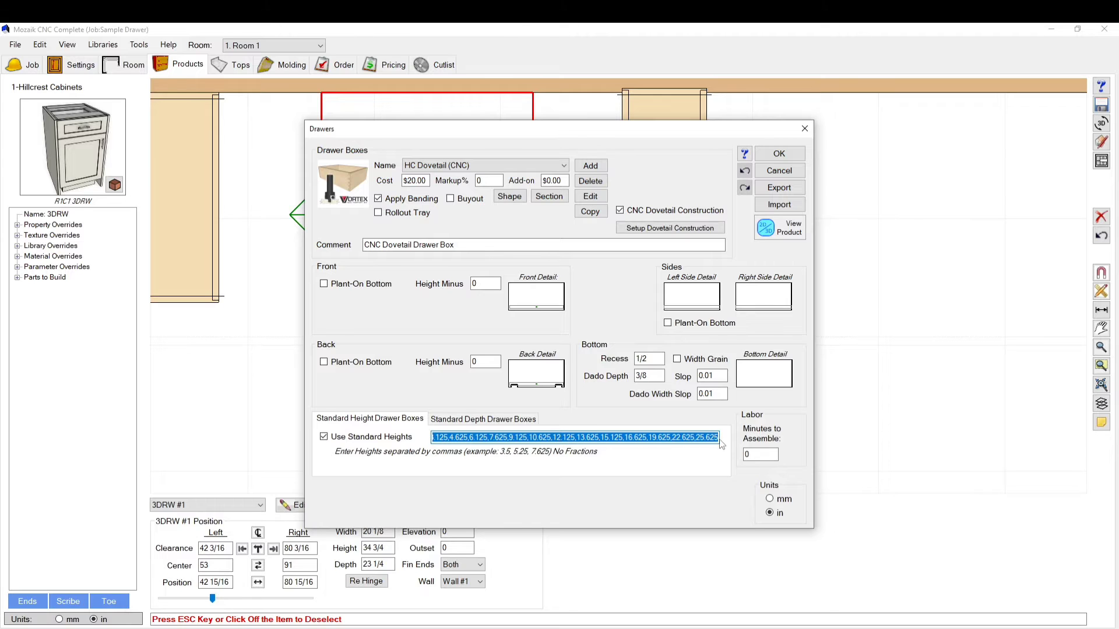
{"action": "left_click", "coordinate": [778, 154]}
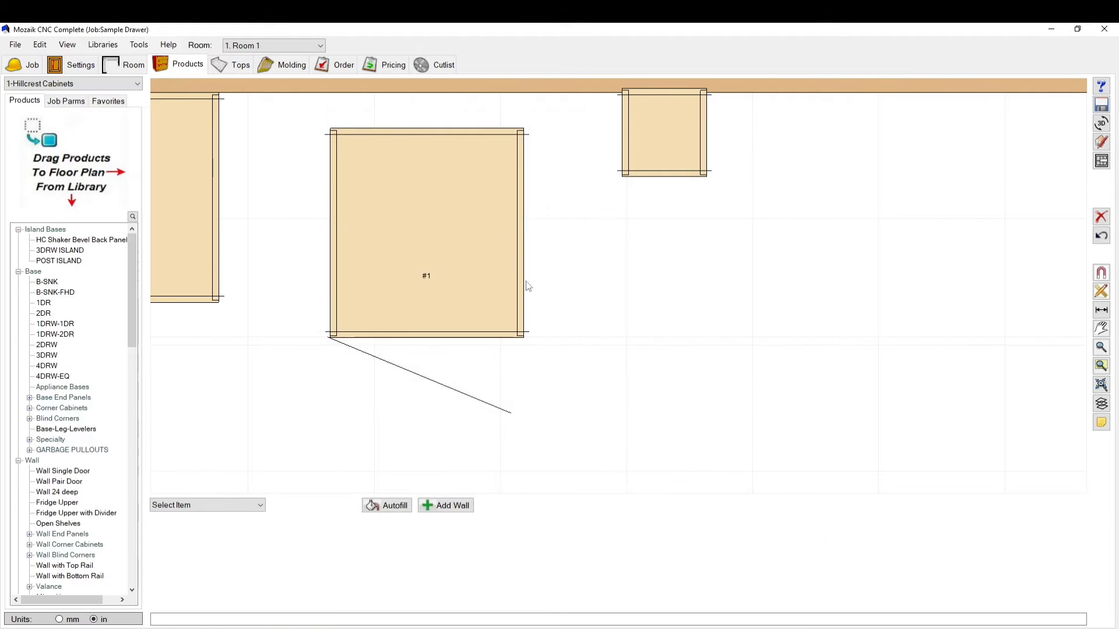
Reopen cabinet #1 for editing and check the left drawer side's width in its parts list.
{"action": "left_click", "coordinate": [410, 264]}
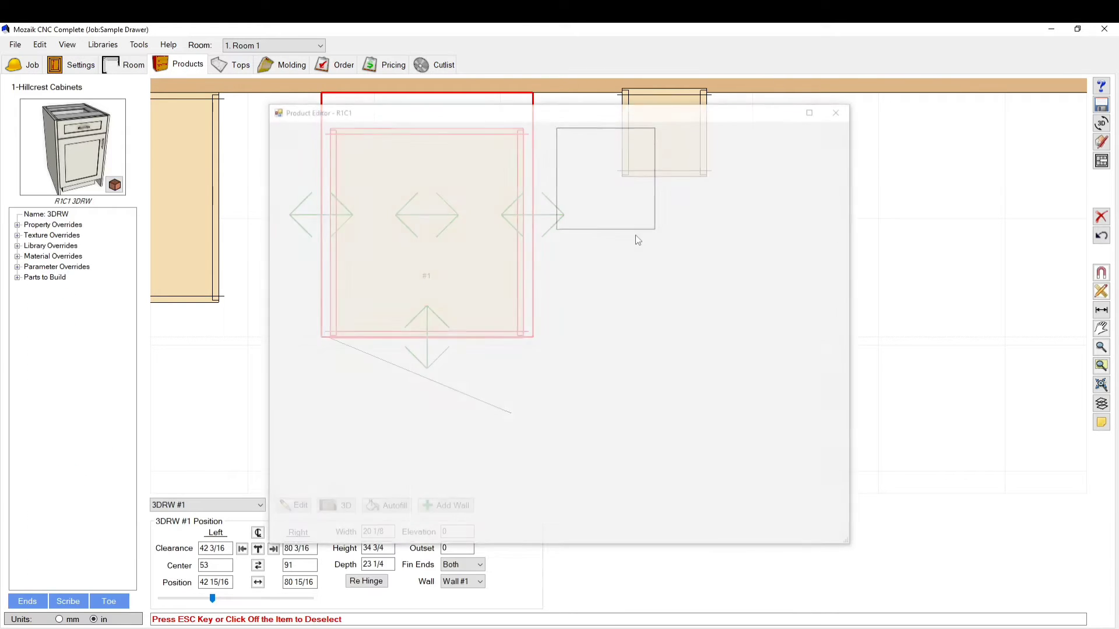
{"action": "left_click", "coordinate": [678, 247]}
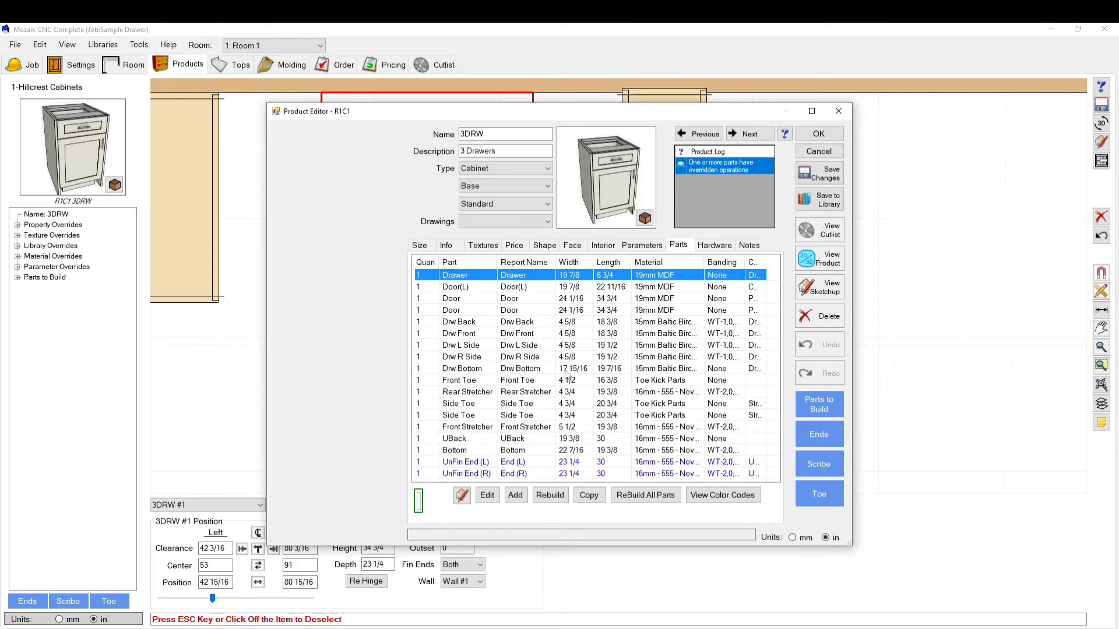
{"action": "left_click", "coordinate": [464, 345]}
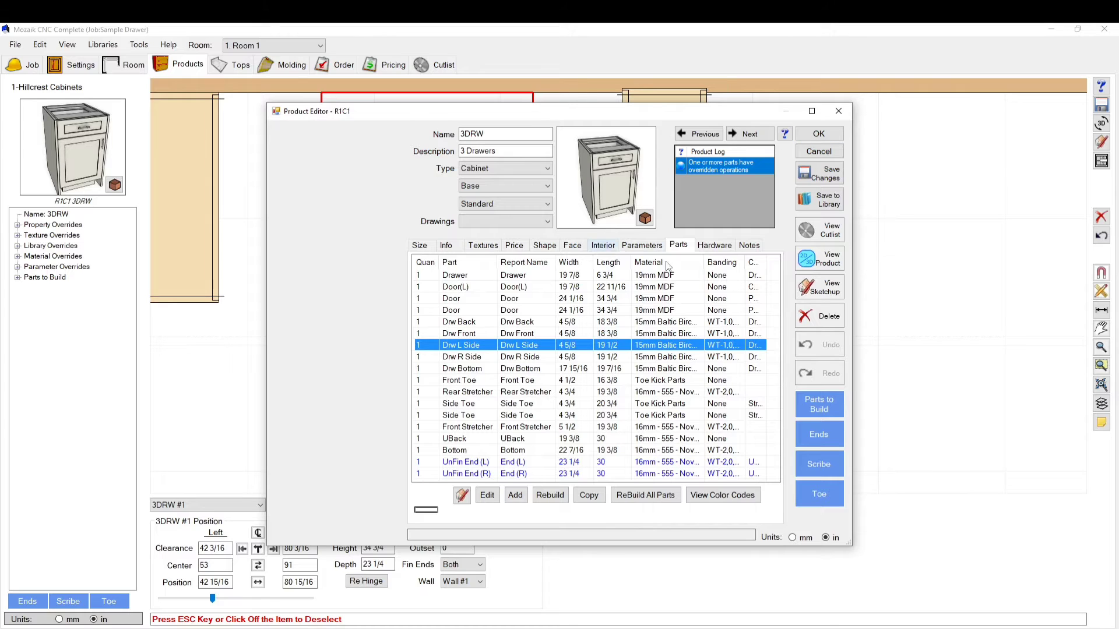
Set the top drawer front's height to 7.5 in and check the drawer box back and side widths in the parts list.
{"action": "left_click", "coordinate": [572, 245]}
{"action": "left_click", "coordinate": [570, 324]}
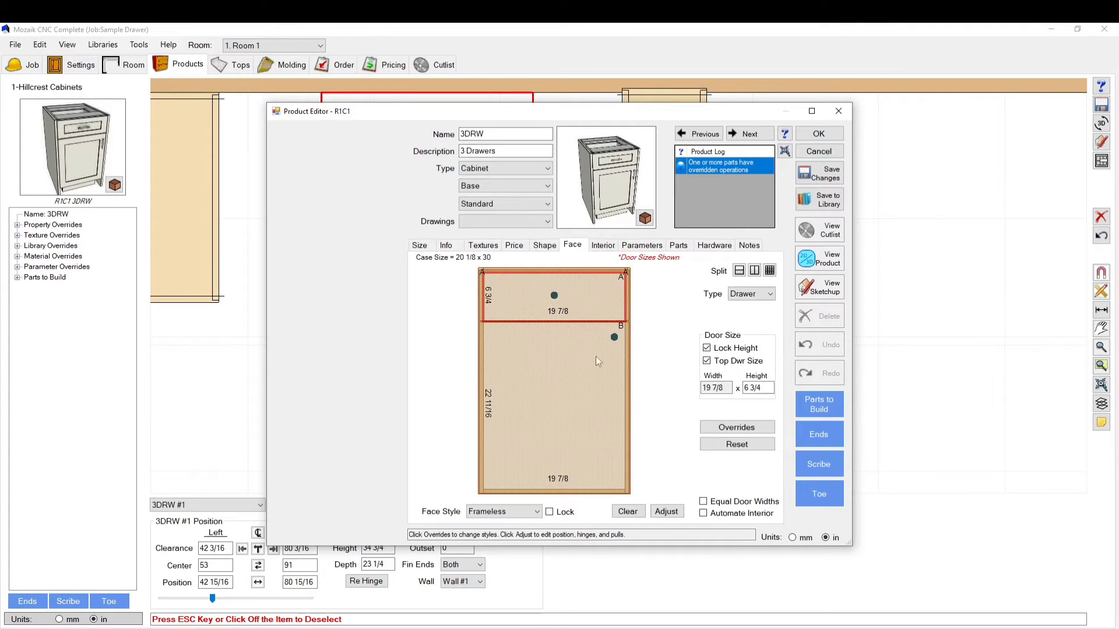
{"action": "left_click", "coordinate": [758, 389]}
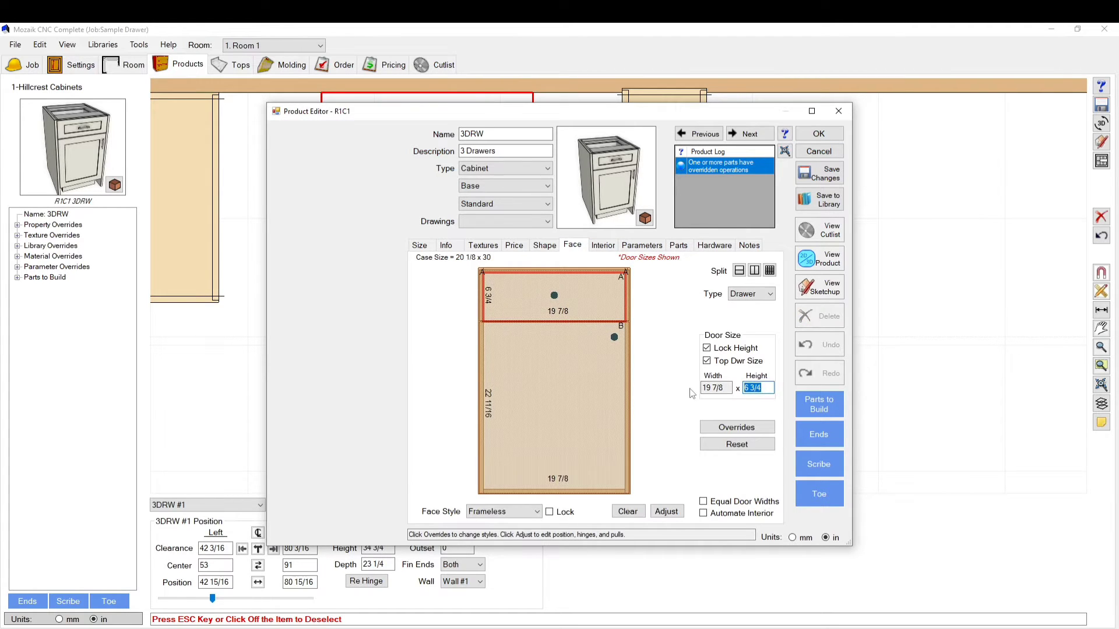
{"action": "type", "text": "7"}
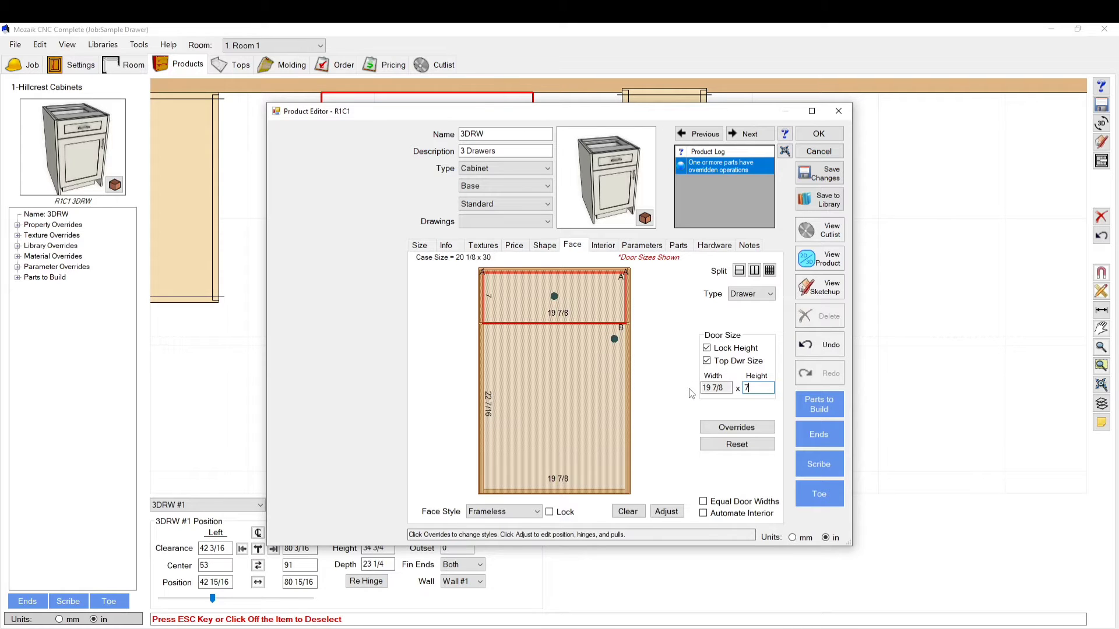
{"action": "type", "text": ".5"}
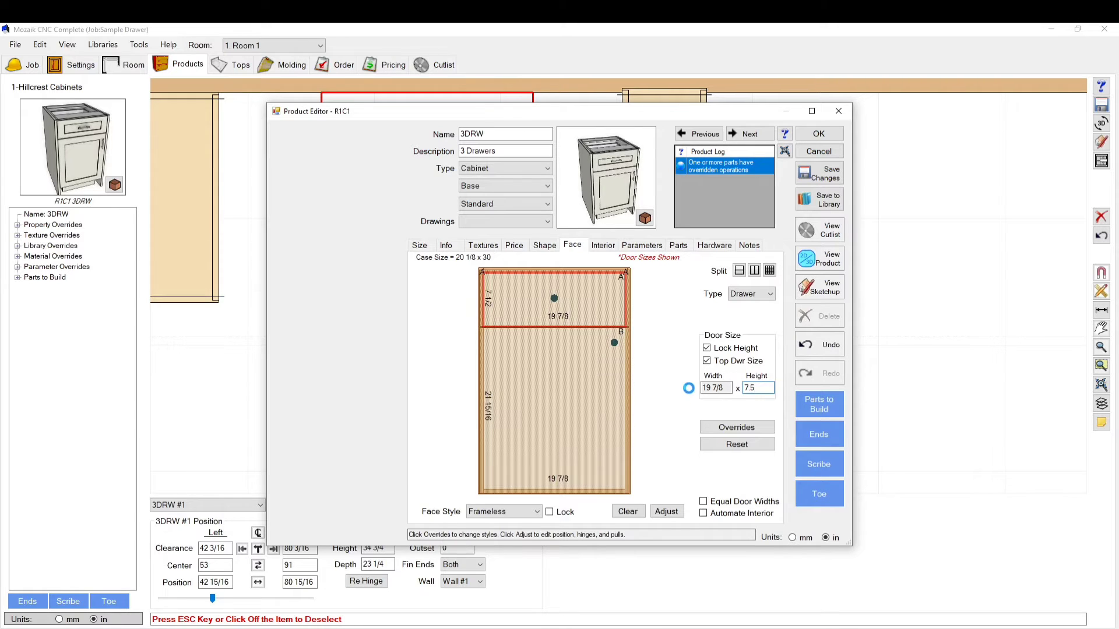
{"action": "left_click", "coordinate": [676, 246]}
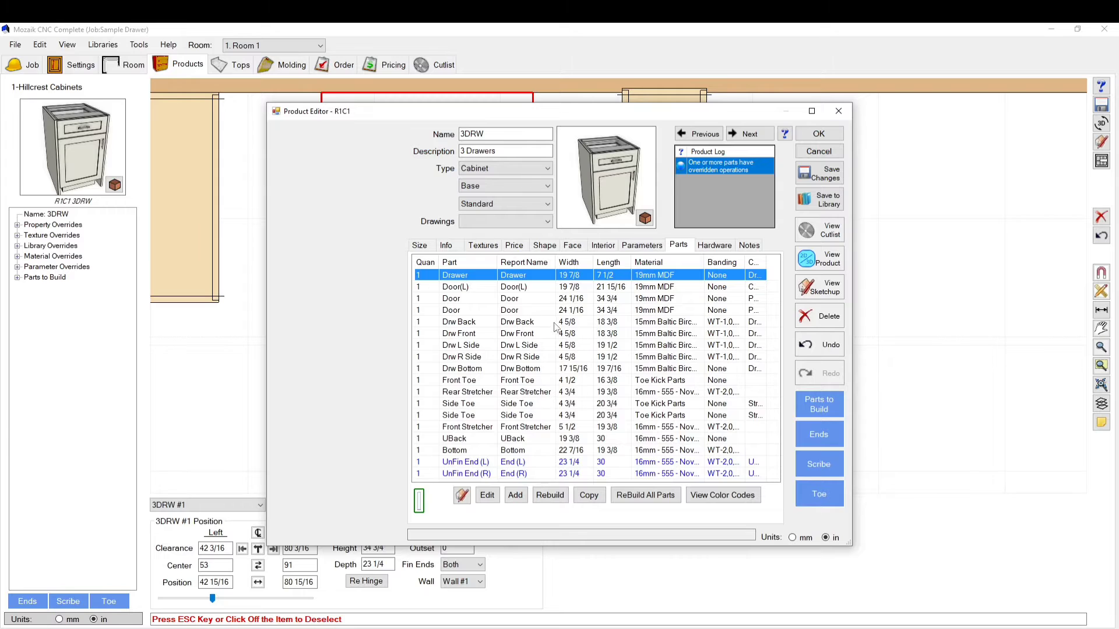
{"action": "left_click", "coordinate": [554, 322]}
{"action": "left_click", "coordinate": [548, 345]}
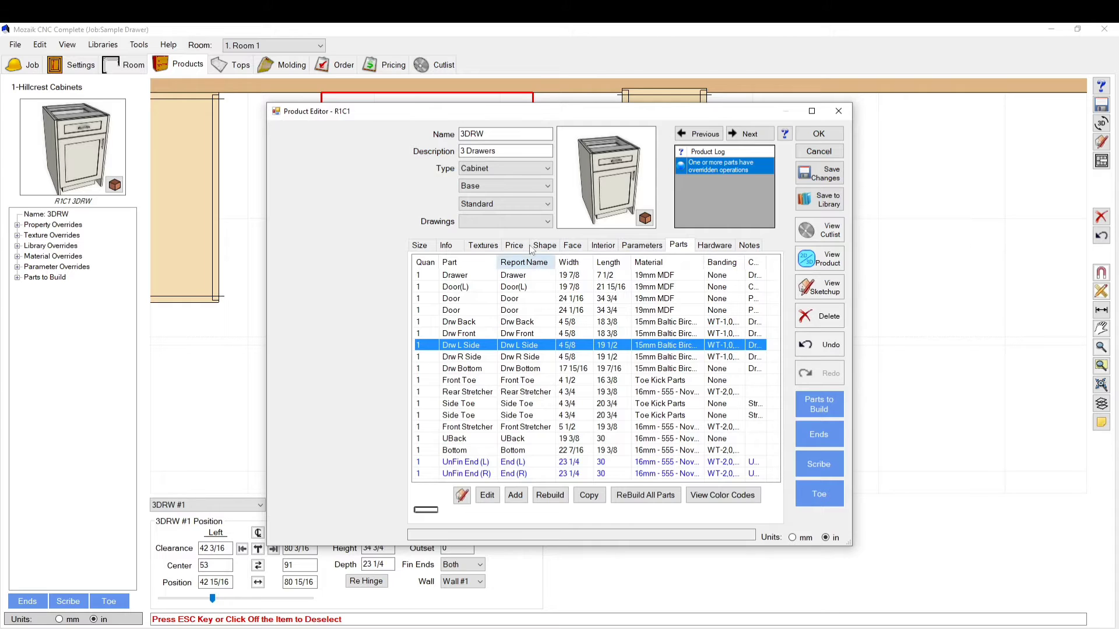
Set the top drawer front's height to 8 in and check the right drawer side's width in the parts list.
{"action": "left_click", "coordinate": [574, 245]}
{"action": "left_click", "coordinate": [558, 324]}
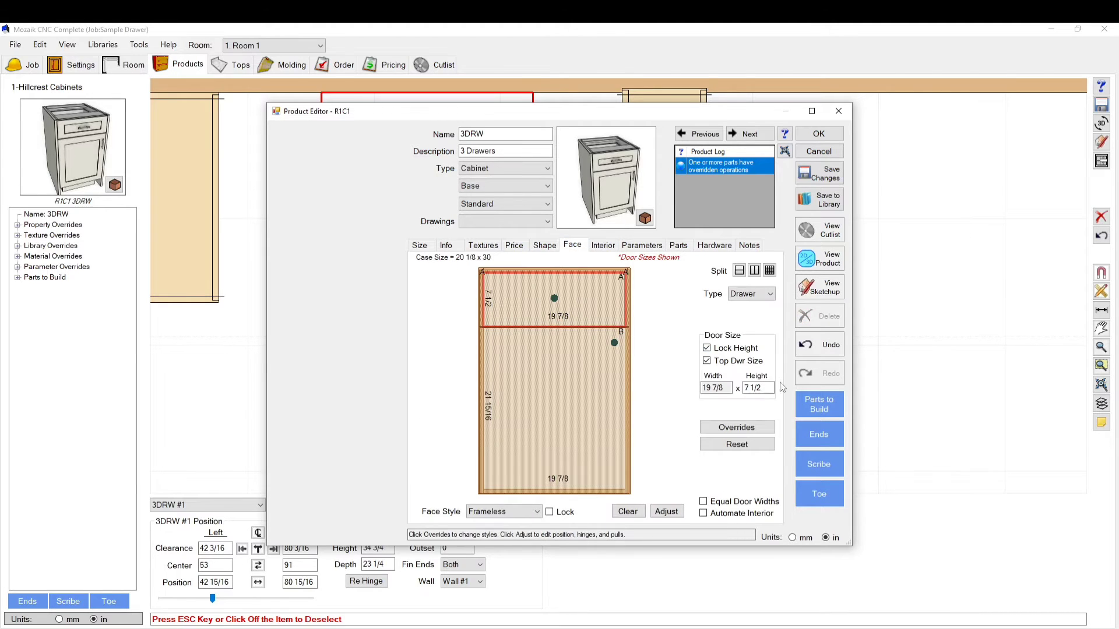
{"action": "type", "text": "8"}
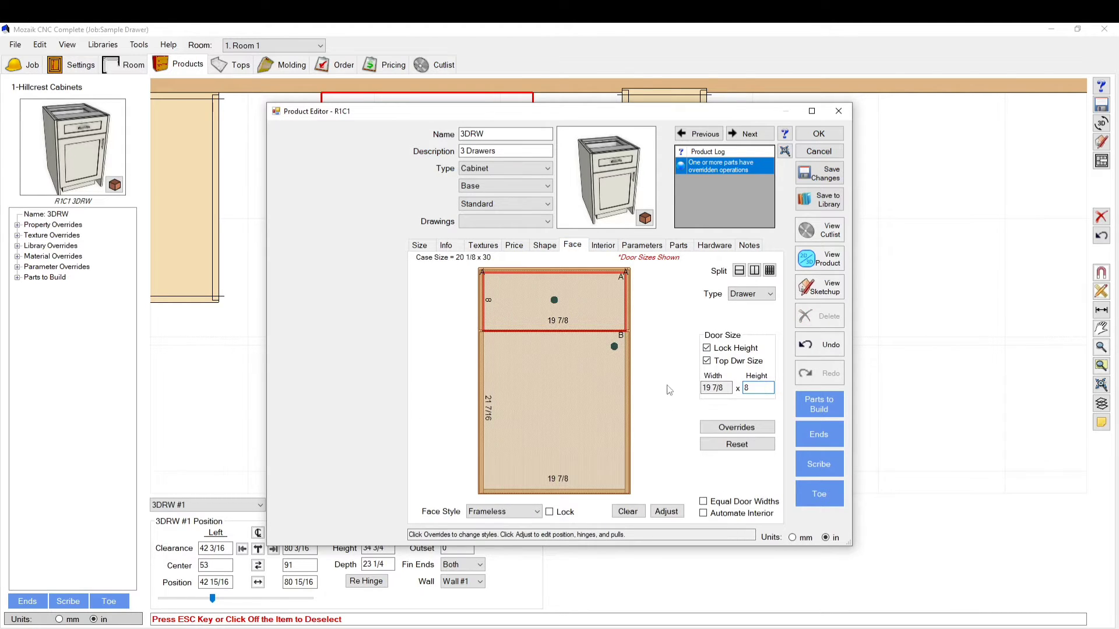
{"action": "left_click", "coordinate": [679, 245]}
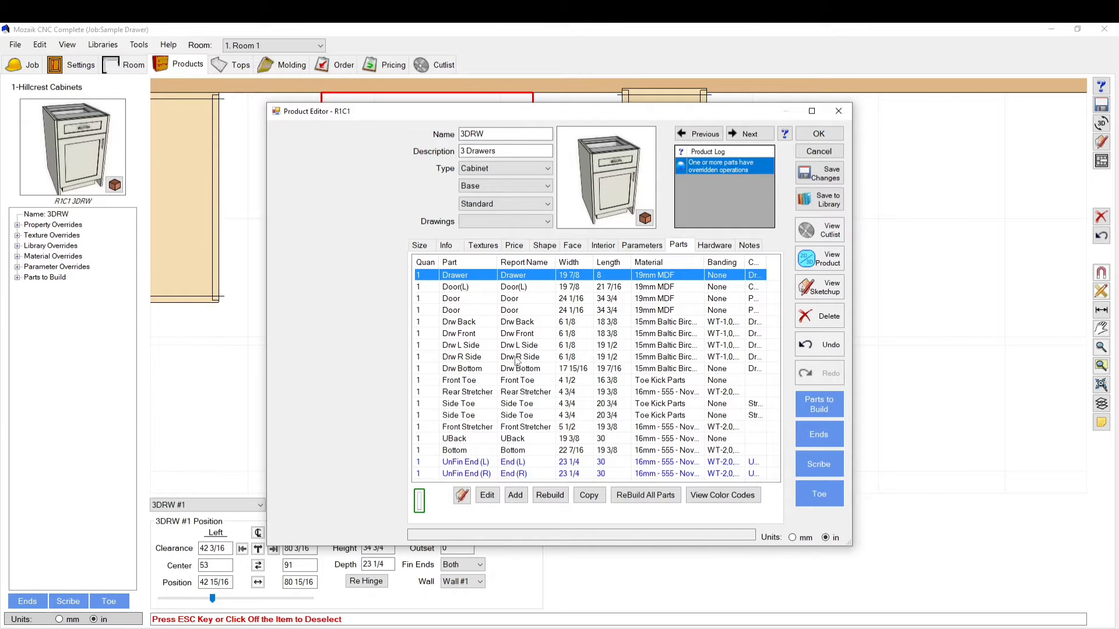
{"action": "left_click", "coordinate": [517, 358]}
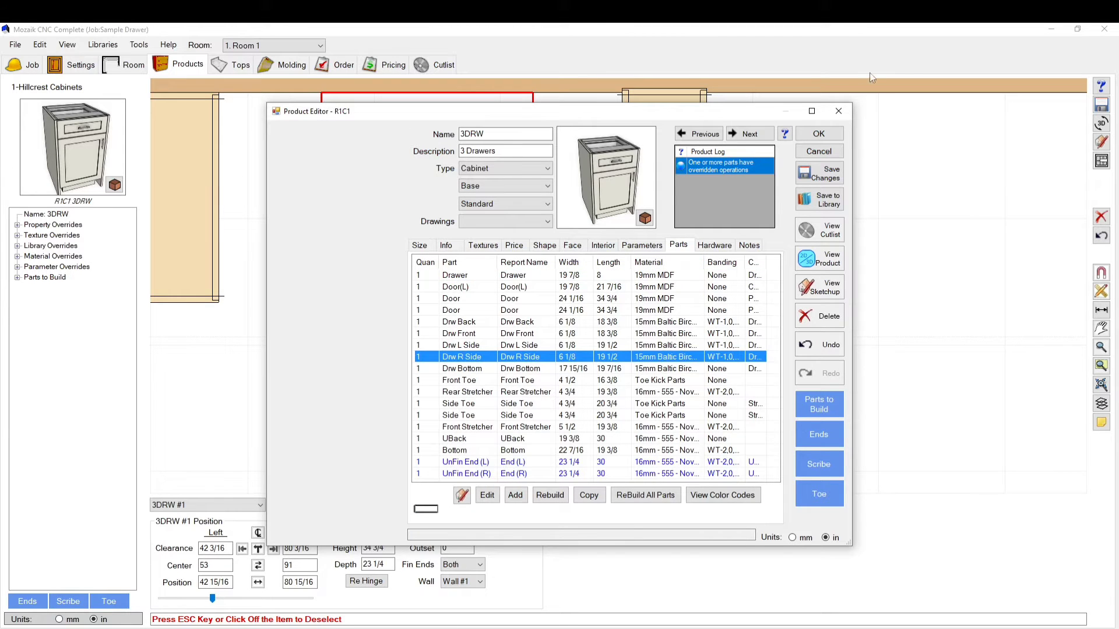
View the resized drawer box in 3D with High Detail turned on to see its dovetailed corner.
{"action": "left_click", "coordinate": [834, 259]}
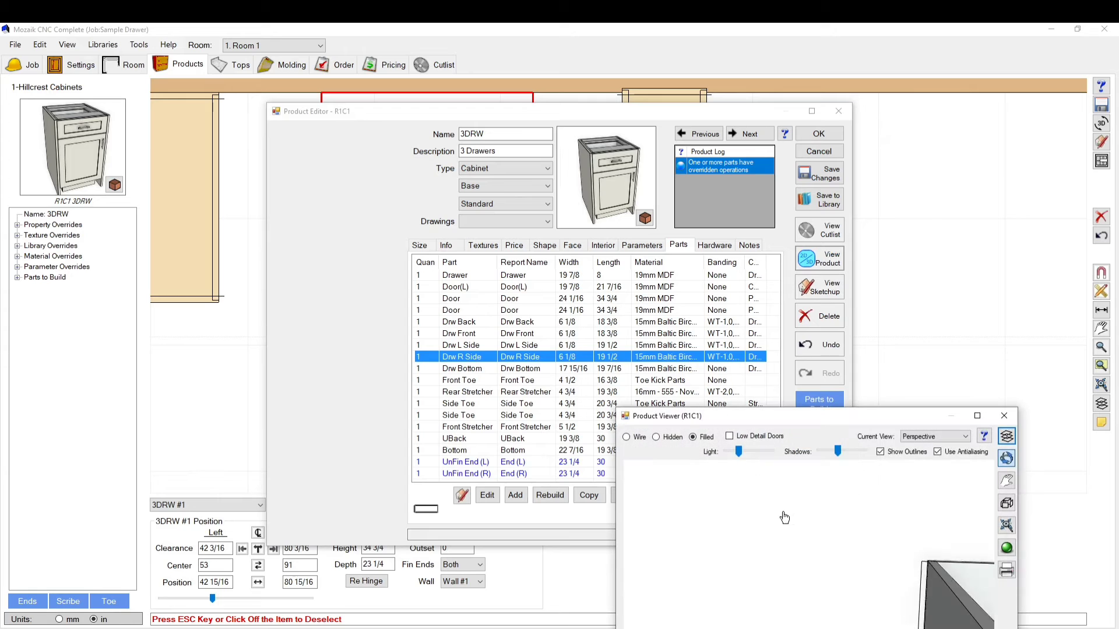
{"action": "left_click_drag", "start_coordinate": [771, 485], "coordinate": [853, 562]}
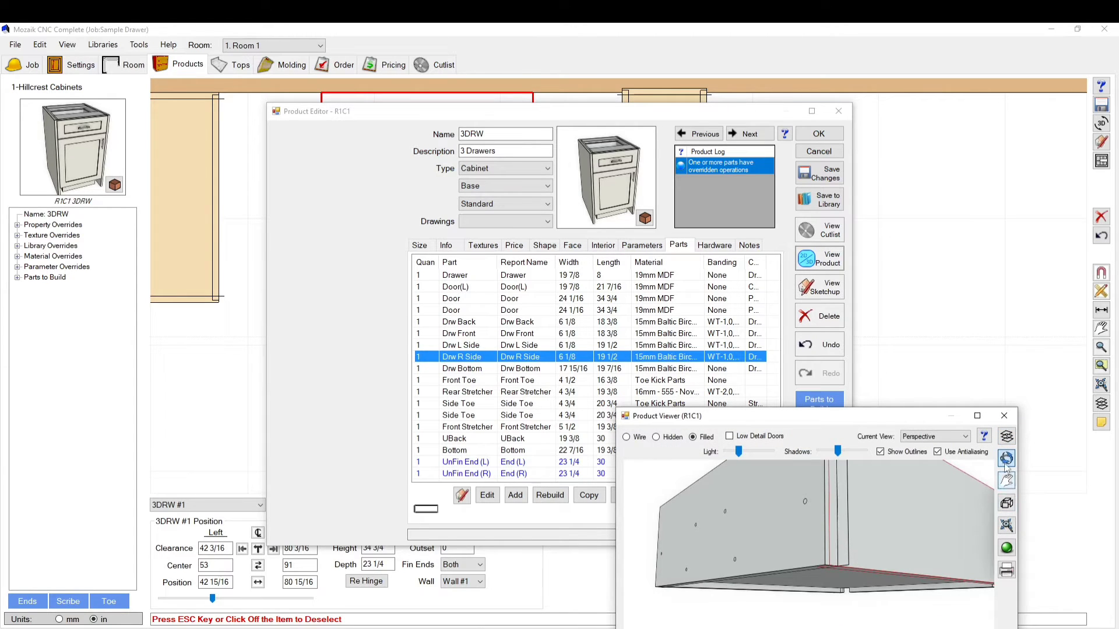
{"action": "left_click", "coordinate": [1006, 436]}
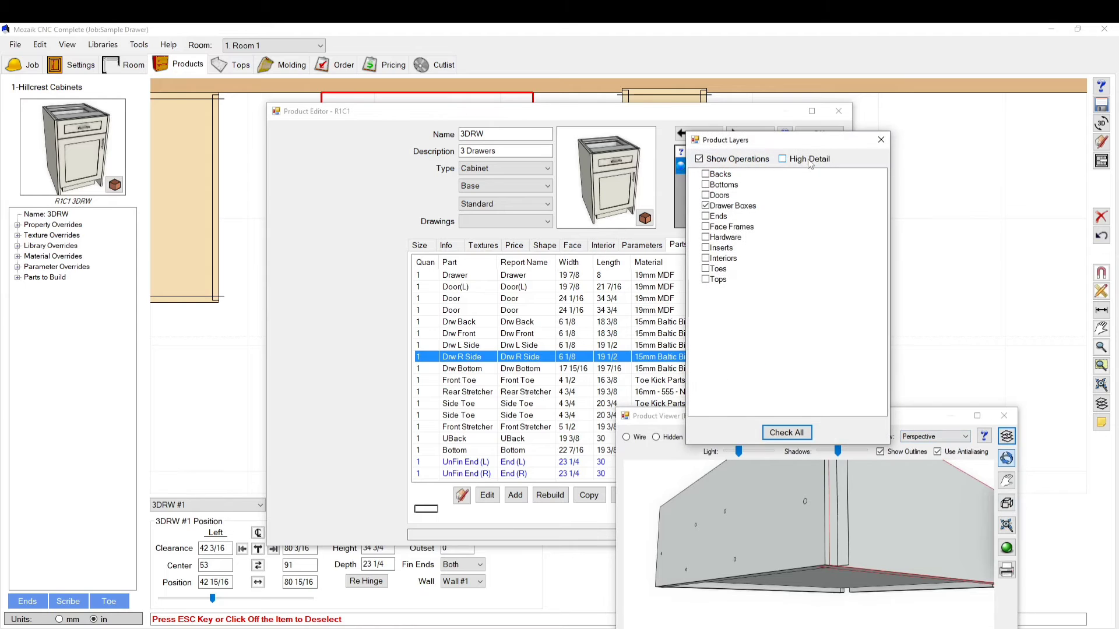
{"action": "left_click", "coordinate": [653, 376]}
{"action": "left_click", "coordinate": [881, 142]}
{"action": "left_click_drag", "start_coordinate": [891, 513], "coordinate": [854, 526]}
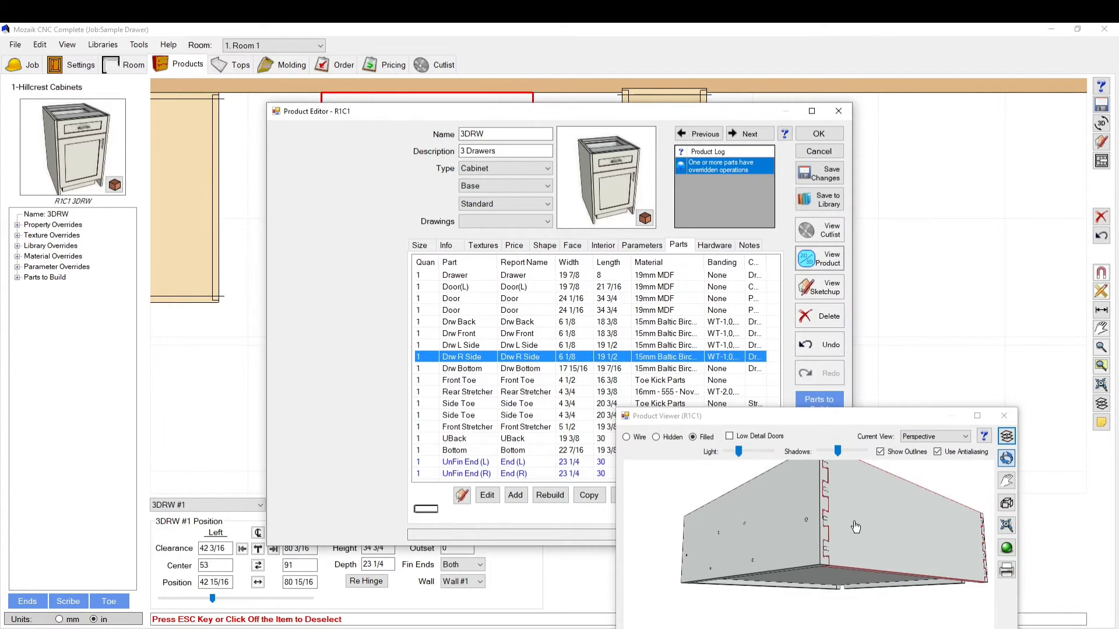
Explode the drawer box to inspect its dovetailed parts, close the 3D view, and accept the cabinet changes.
{"action": "left_click", "coordinate": [1007, 504]}
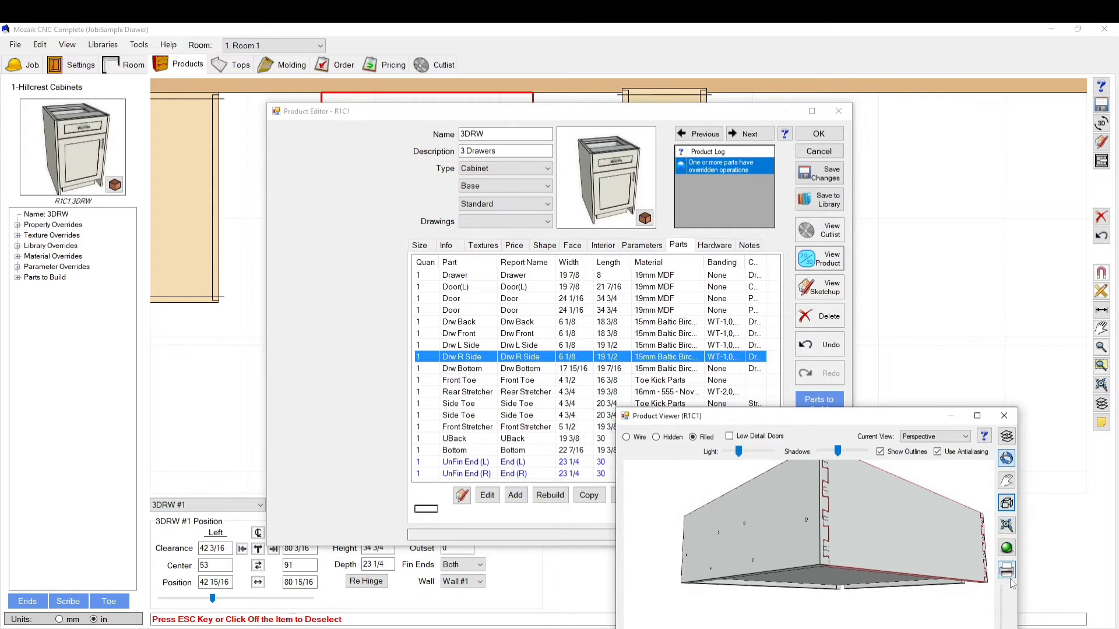
{"action": "scroll", "coordinate": [960, 560], "scroll_direction": "down", "scroll_amount": 2}
{"action": "left_click_drag", "start_coordinate": [816, 415], "coordinate": [771, 301]}
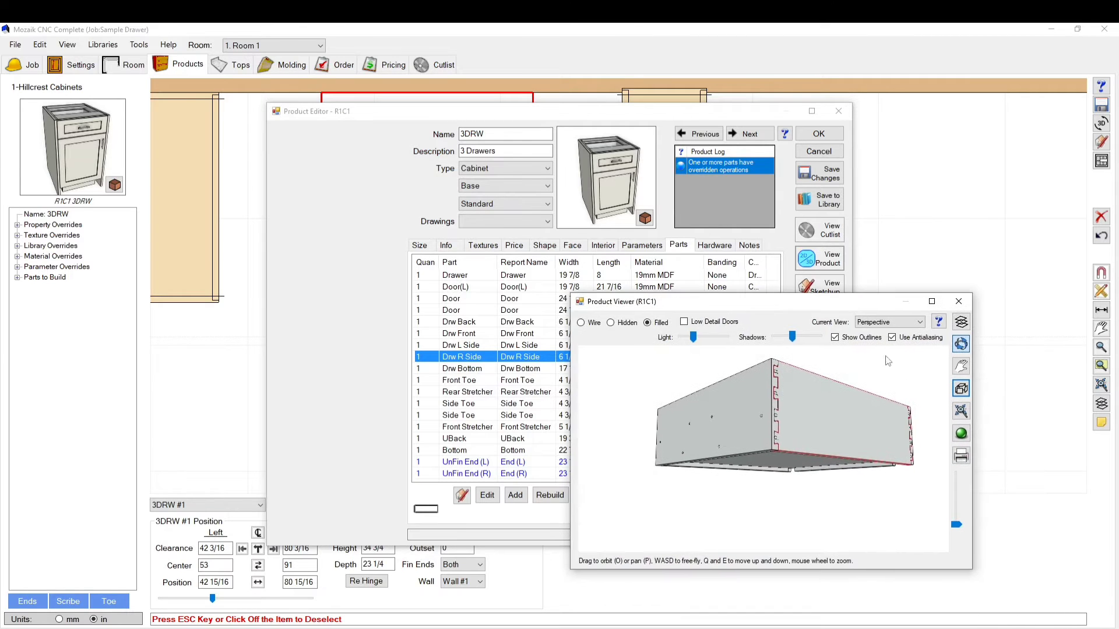
{"action": "left_click_drag", "start_coordinate": [959, 525], "coordinate": [957, 478]}
{"action": "left_click_drag", "start_coordinate": [869, 464], "coordinate": [821, 440]}
{"action": "left_click", "coordinate": [959, 301]}
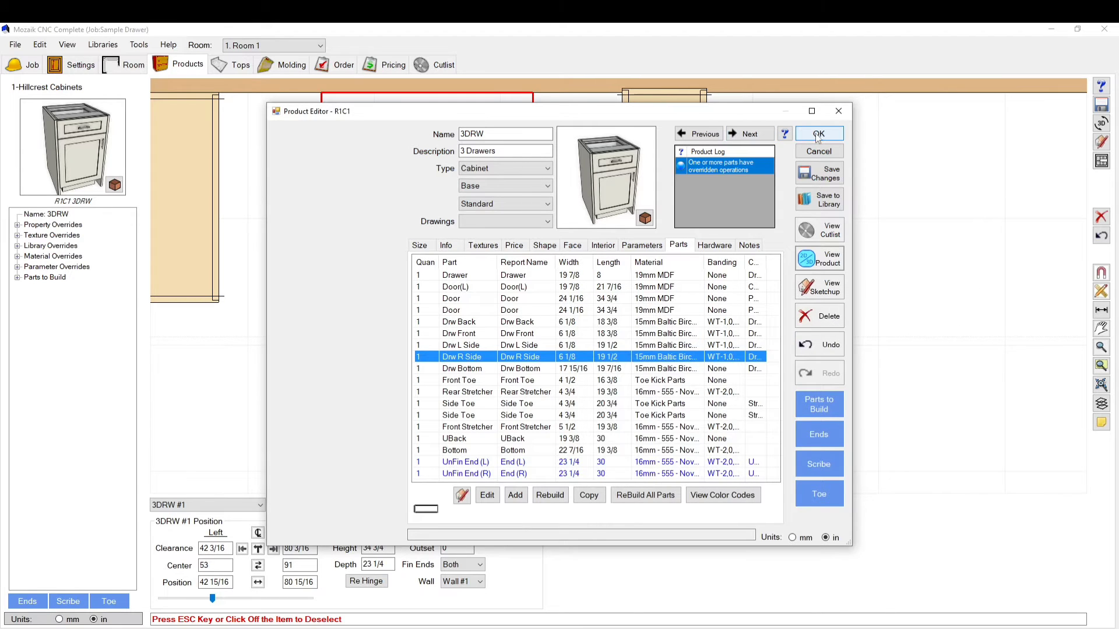
{"action": "left_click", "coordinate": [819, 134]}
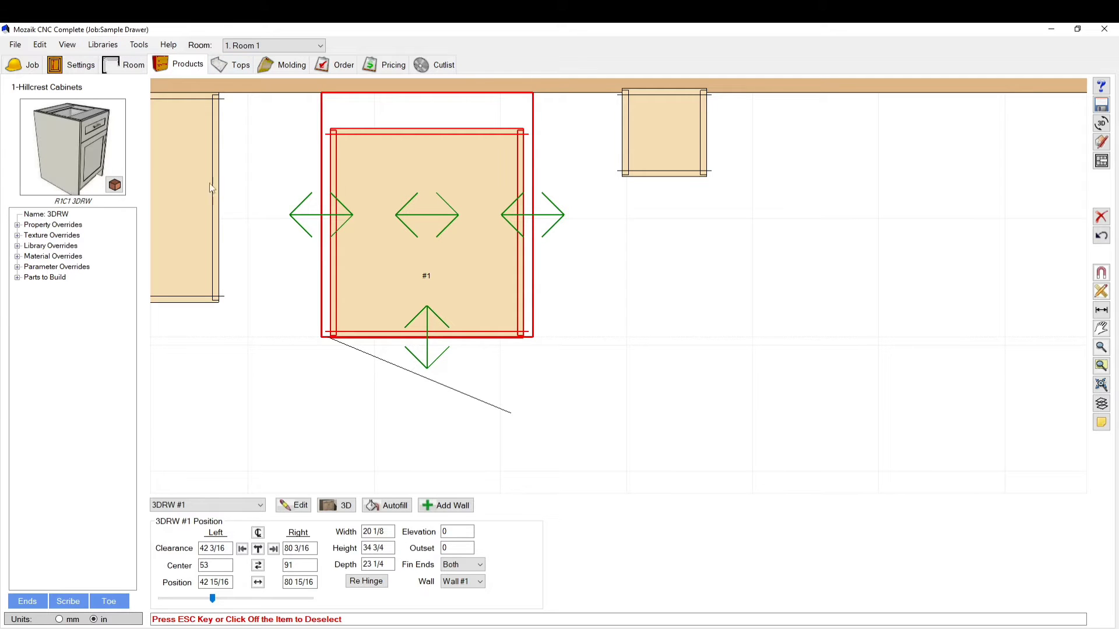
Open the back detail of the HC Dovetail (CNC) drawer box from the drawer box library for editing.
{"action": "left_click", "coordinate": [96, 47]}
{"action": "left_click", "coordinate": [108, 123]}
{"action": "left_click", "coordinate": [482, 166]}
{"action": "left_click", "coordinate": [450, 319]}
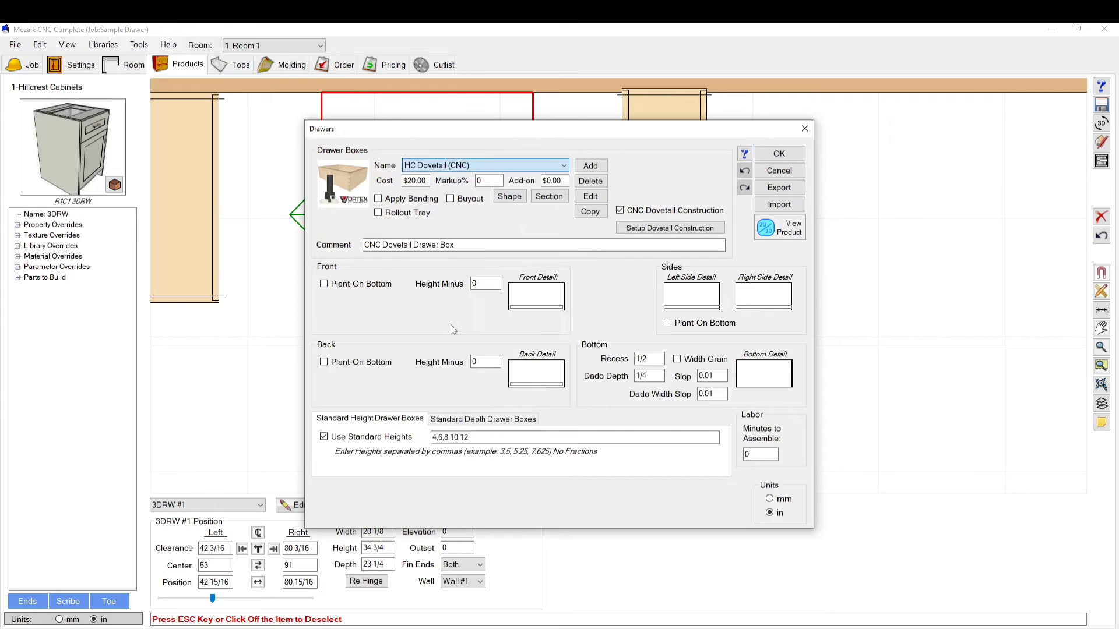
{"action": "left_click", "coordinate": [537, 375]}
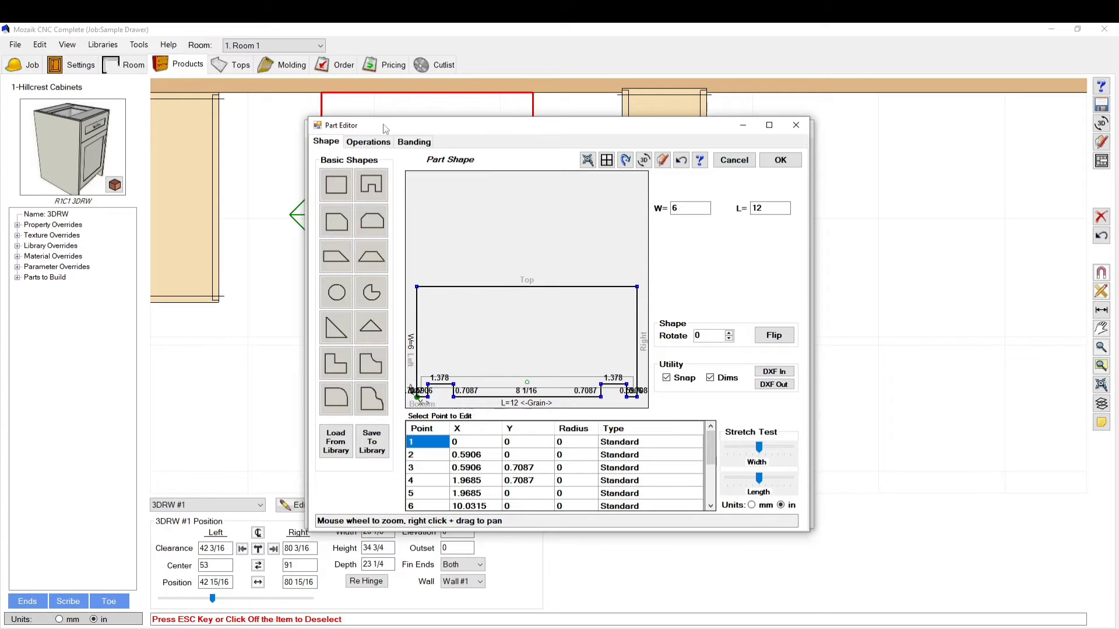
Check the drawer back's machining operations and stretch-test its notched shape.
{"action": "left_click", "coordinate": [368, 142]}
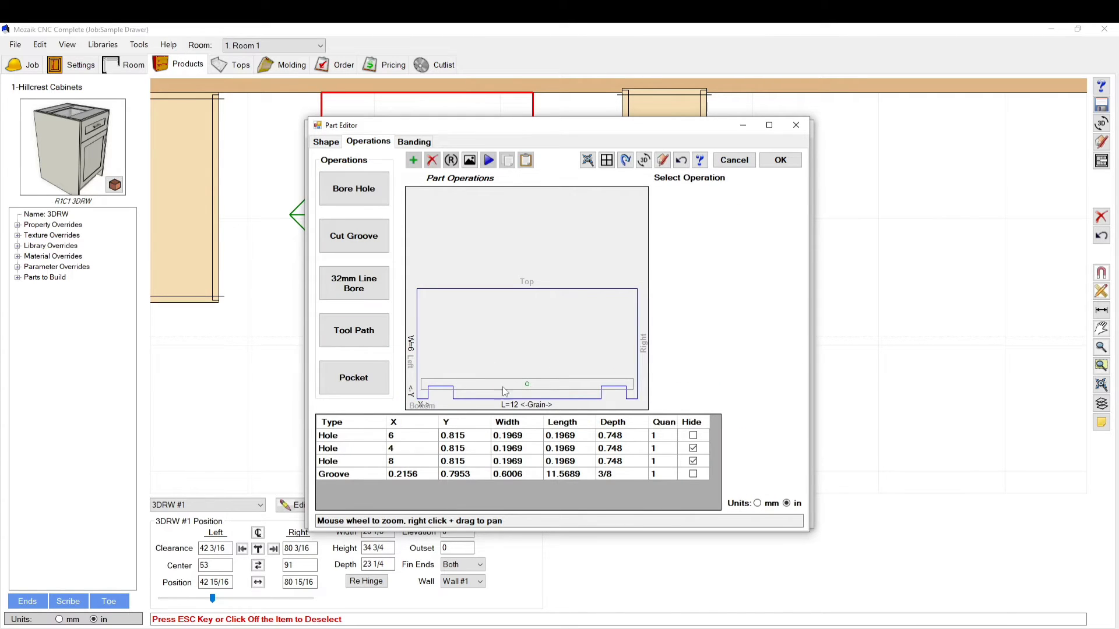
{"action": "left_click", "coordinate": [326, 143]}
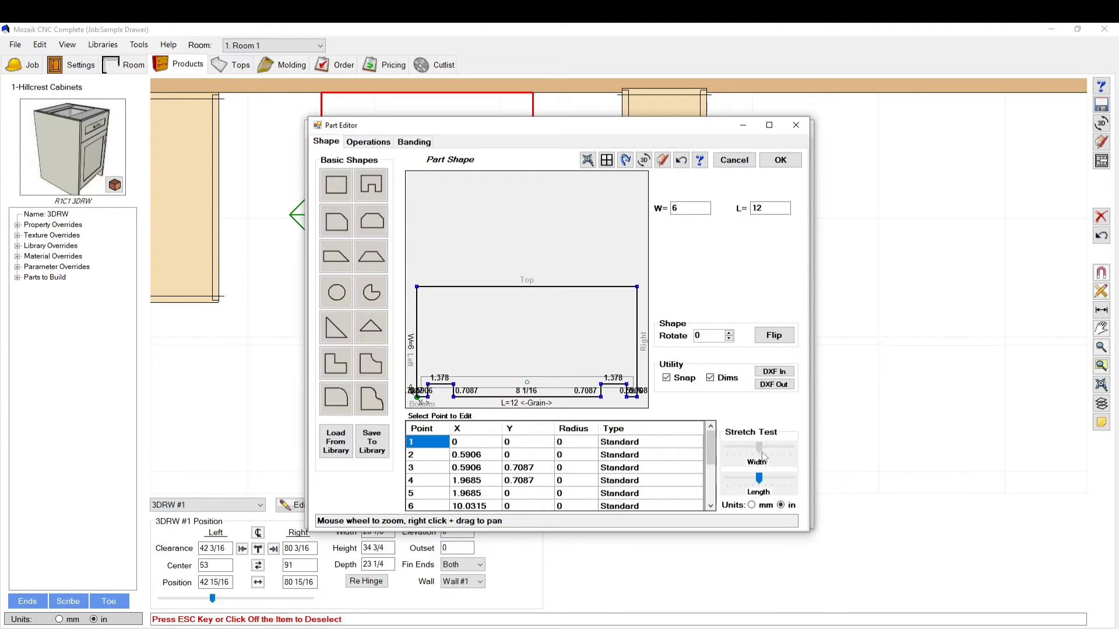
{"action": "left_click_drag", "start_coordinate": [762, 453], "coordinate": [755, 483]}
Set the drawer back's length to 36 in to check its notches, and accept the part and drawer box settings.
{"action": "double_click", "coordinate": [757, 208]}
{"action": "type", "text": "36"}
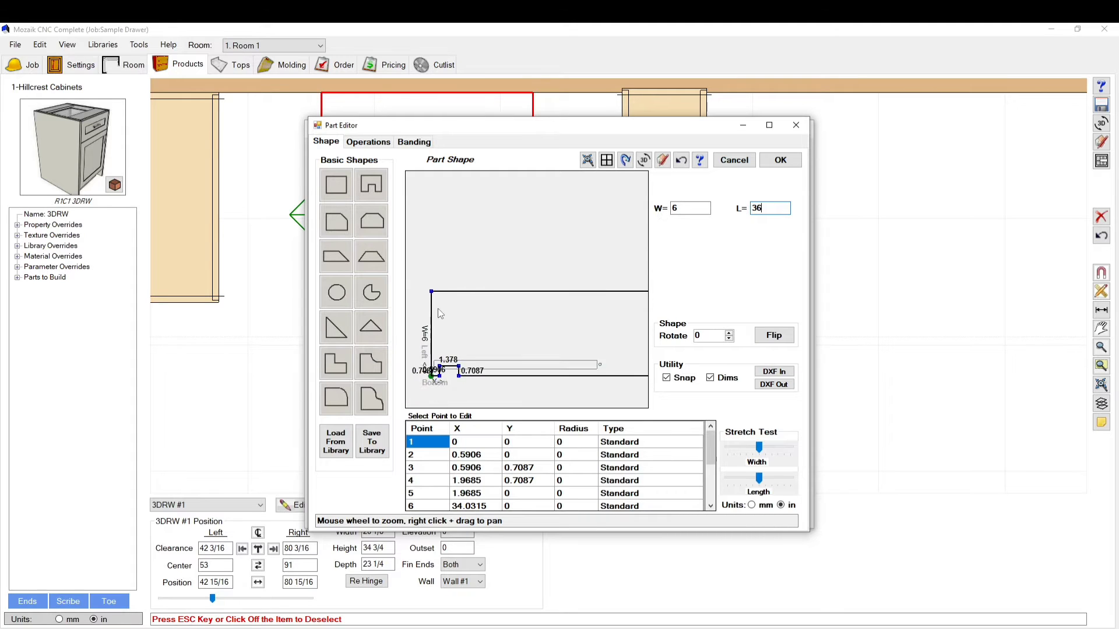
{"action": "scroll", "coordinate": [497, 345], "scroll_direction": "down", "scroll_amount": 4}
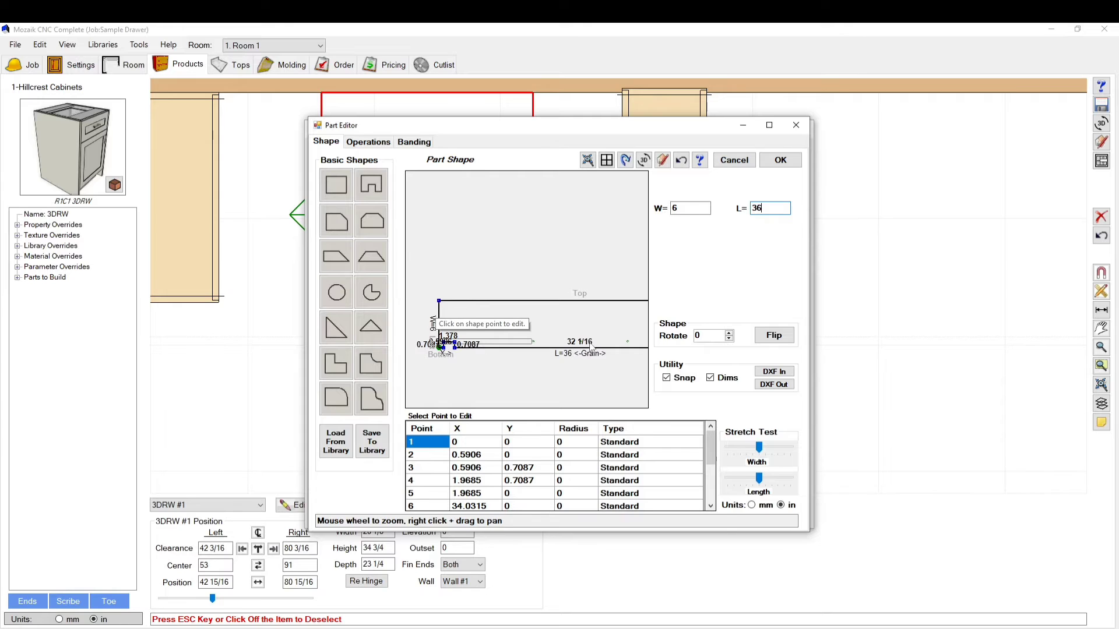
{"action": "scroll", "coordinate": [590, 347], "scroll_direction": "down", "scroll_amount": 2}
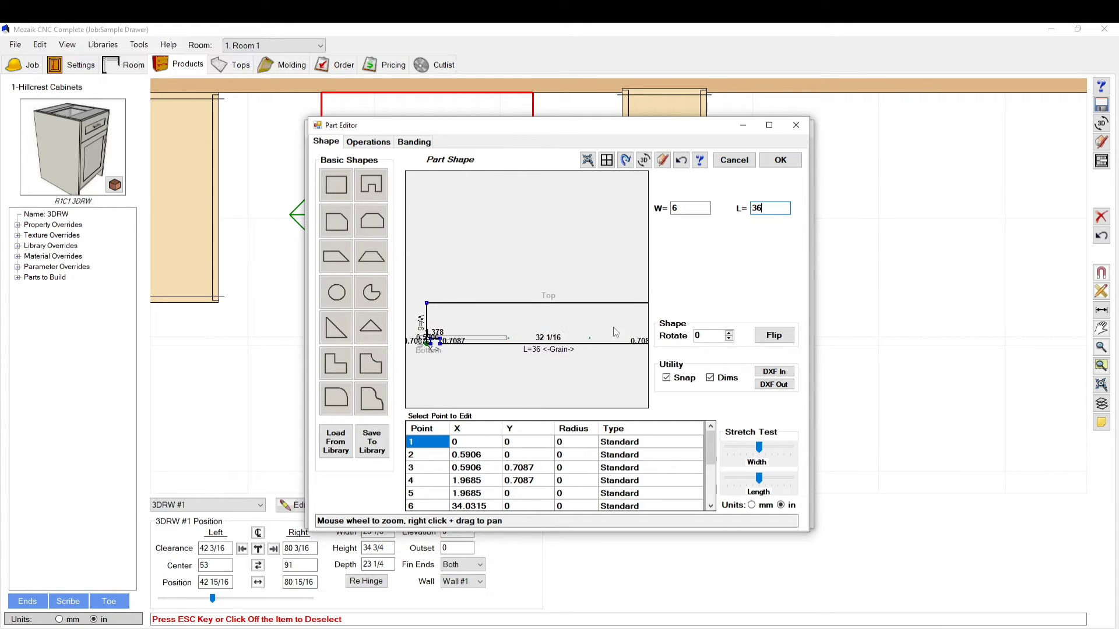
{"action": "scroll", "coordinate": [613, 326], "scroll_direction": "up", "scroll_amount": 3}
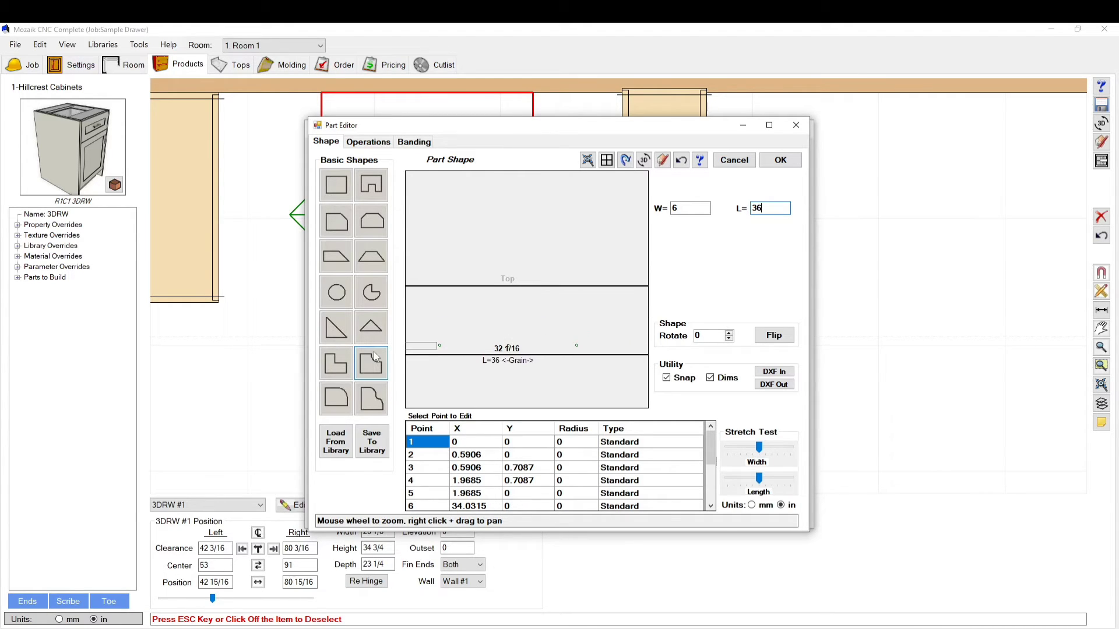
{"action": "left_click", "coordinate": [783, 165]}
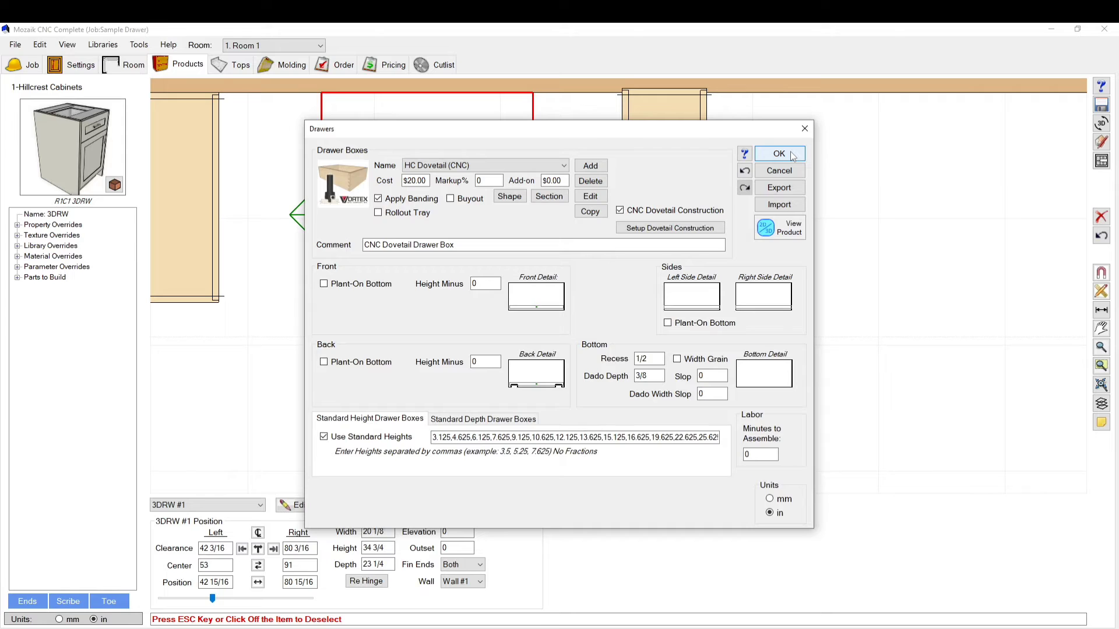
{"action": "left_click", "coordinate": [779, 154]}
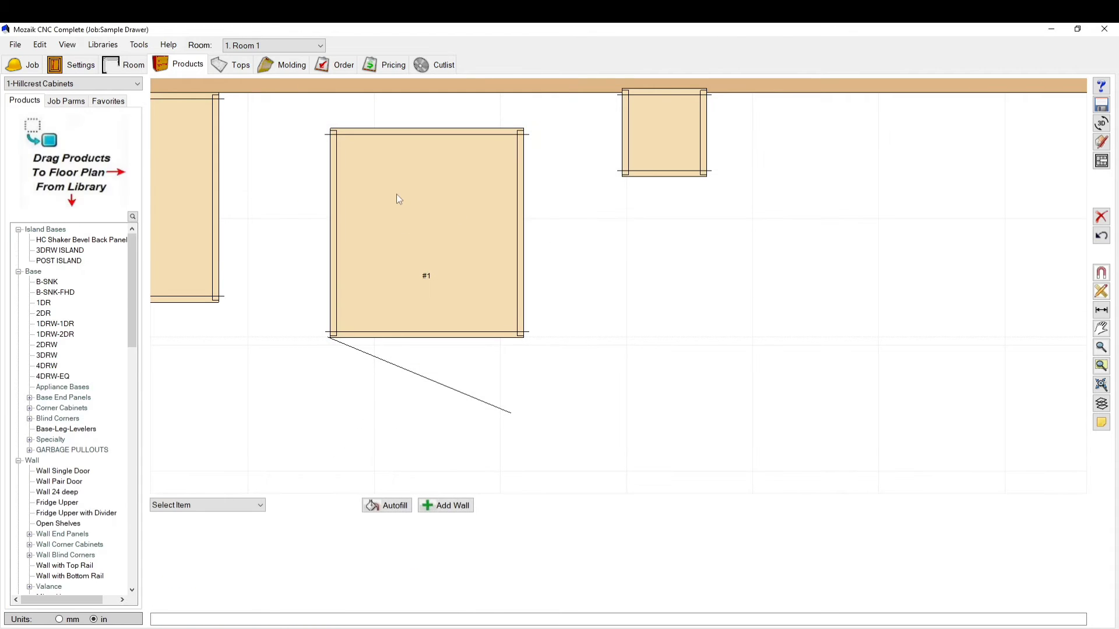
Check the Blum notching guide in the browser for the rear notch dimensions and return to Mozaik.
{"action": "scroll", "coordinate": [399, 199], "scroll_direction": "down", "scroll_amount": 1}
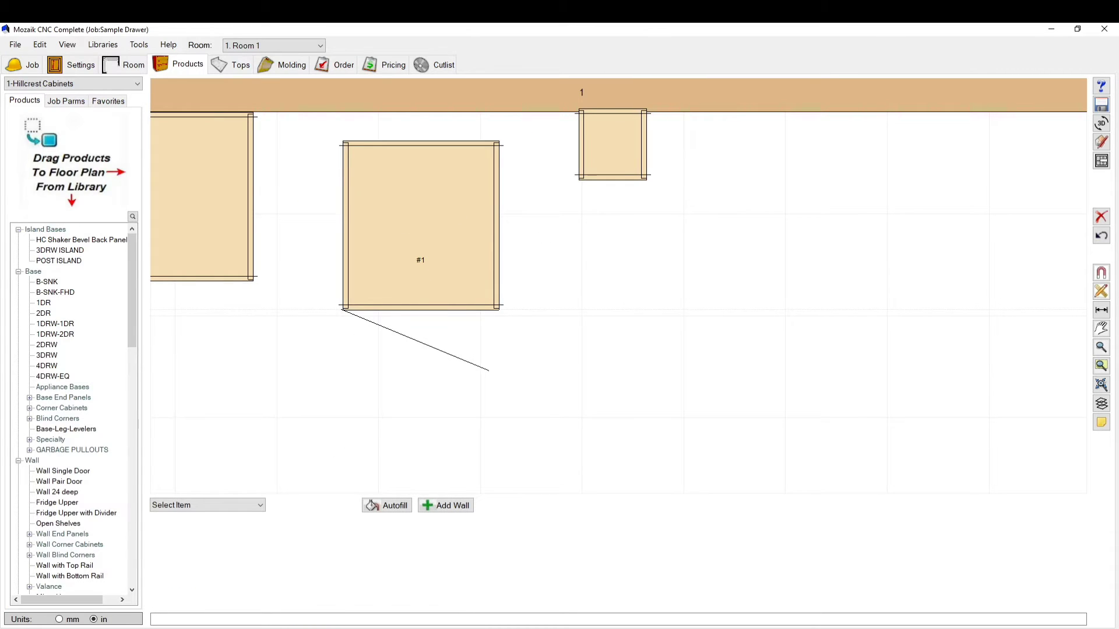
{"action": "key", "text": "alt+Tab"}
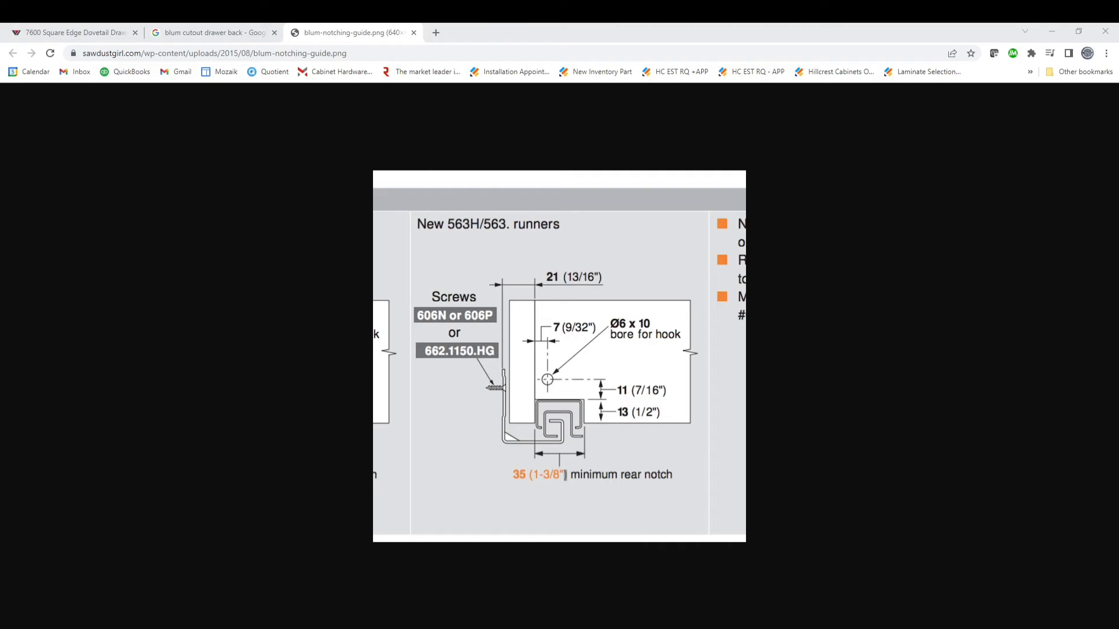
{"action": "key", "text": "alt+Tab"}
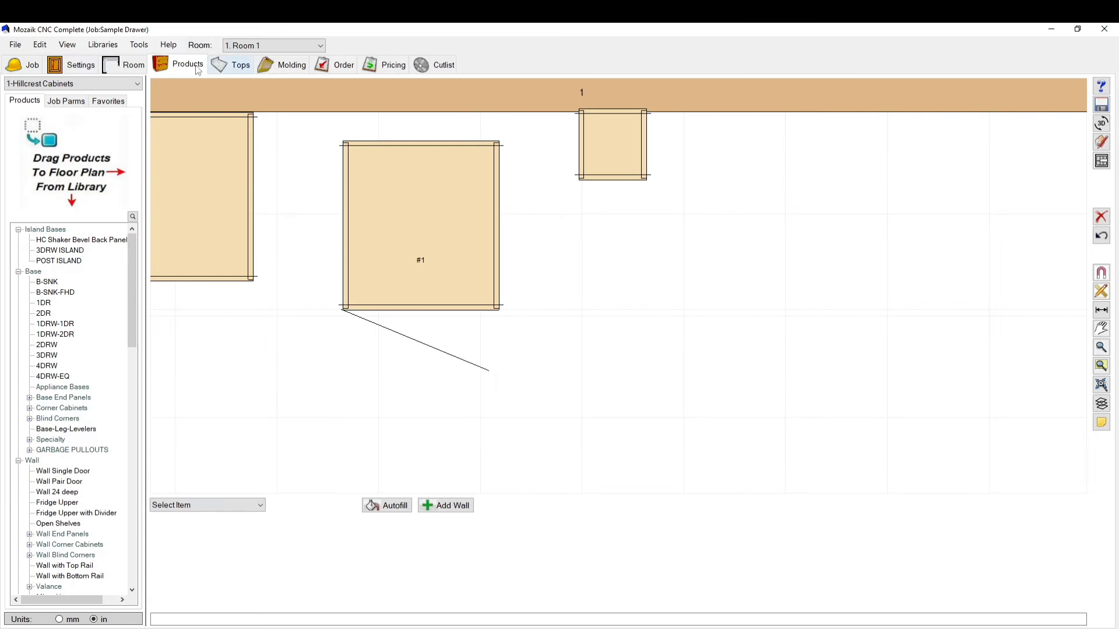
Open the back detail of the HC Dovetail (CNC) drawer box from the drawer box library.
{"action": "left_click", "coordinate": [104, 45]}
{"action": "left_click", "coordinate": [187, 128]}
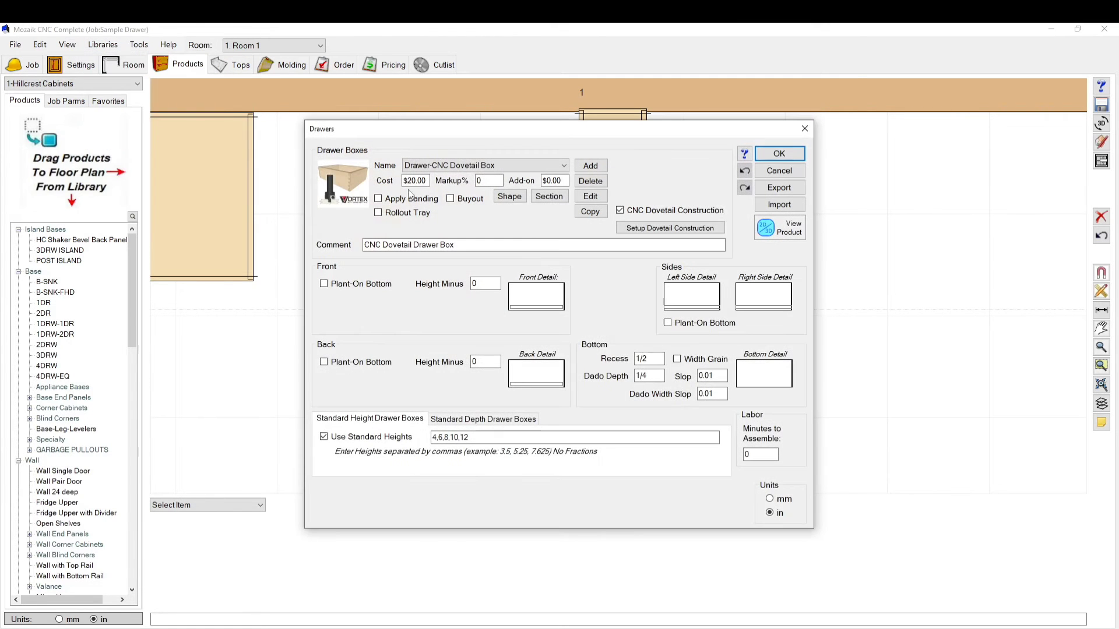
{"action": "left_click", "coordinate": [513, 165]}
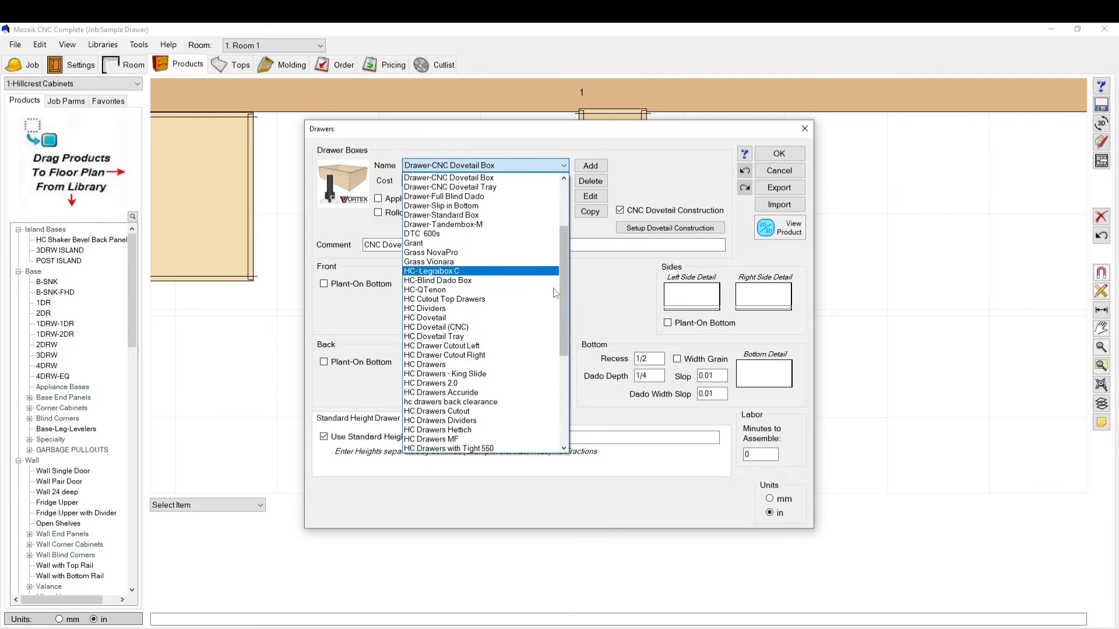
{"action": "left_click", "coordinate": [515, 327]}
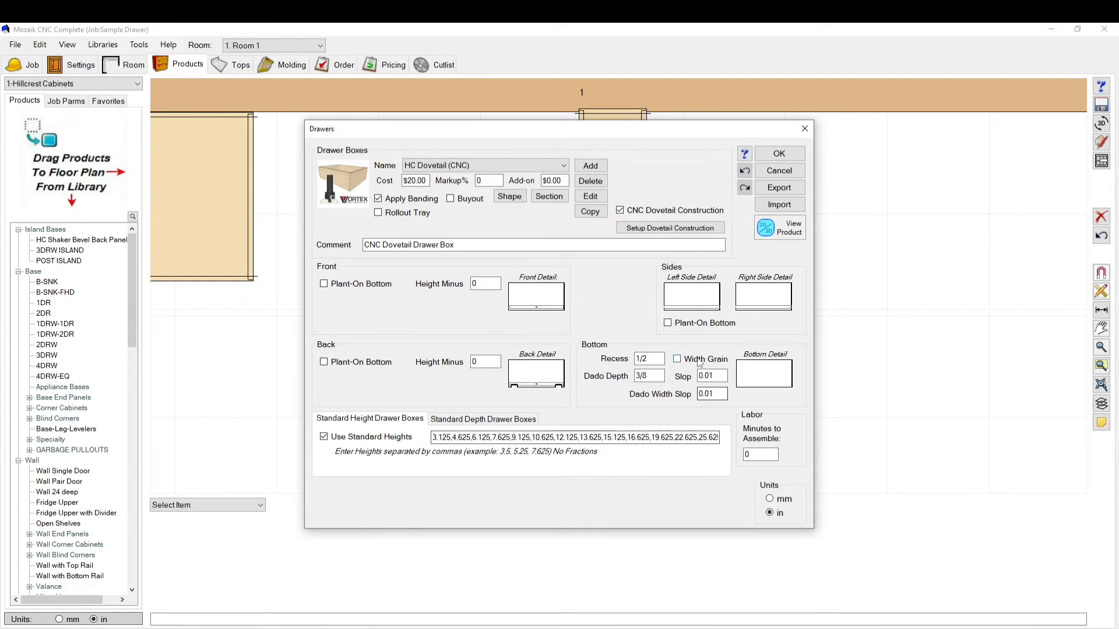
{"action": "double_click", "coordinate": [531, 370]}
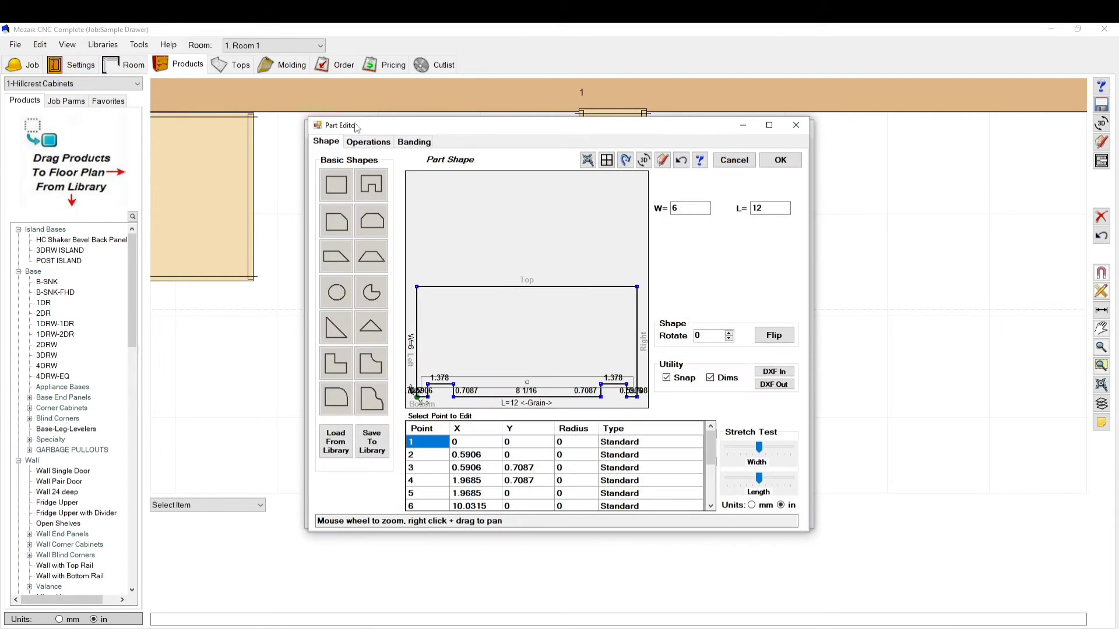
Add a bore hole with a 1/4 in diameter to the drawer back.
{"action": "left_click", "coordinate": [368, 141]}
{"action": "left_click", "coordinate": [359, 195]}
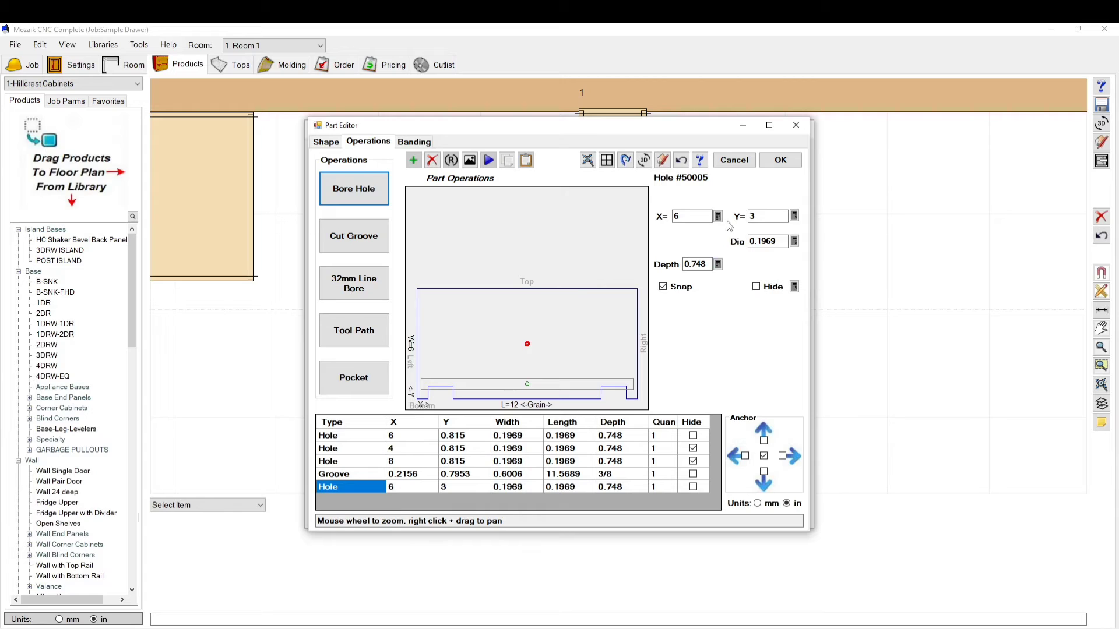
{"action": "double_click", "coordinate": [782, 241]}
{"action": "type", "text": "1/4"}
{"action": "key", "text": "Return"}
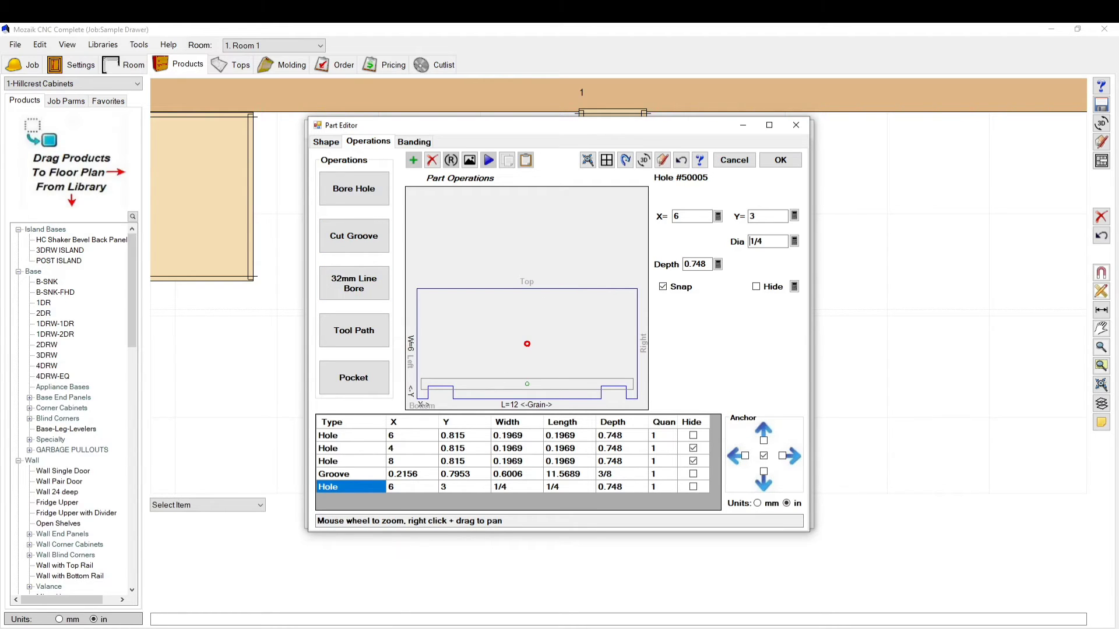
Switch to the Blum notching guide in the browser and compute 21 + 7 - 5 in the calculator for the hook hole offset.
{"action": "key", "text": "alt+Tab"}
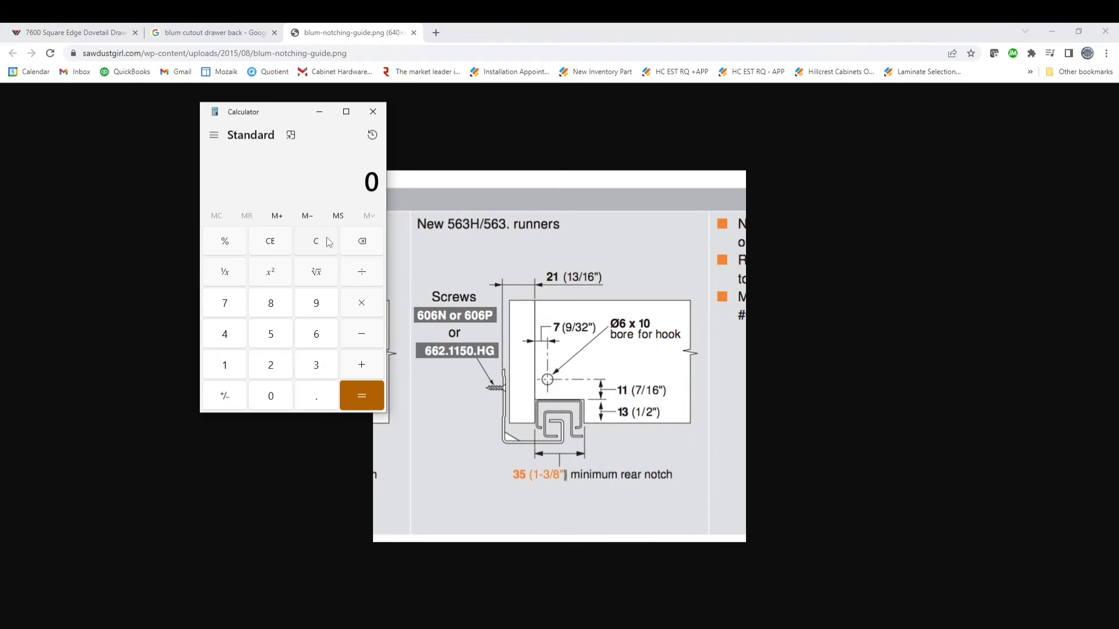
{"action": "type", "text": "21 + 7"}
{"action": "key", "text": "Return"}
{"action": "type", "text": "-5"}
{"action": "key", "text": "Return"}
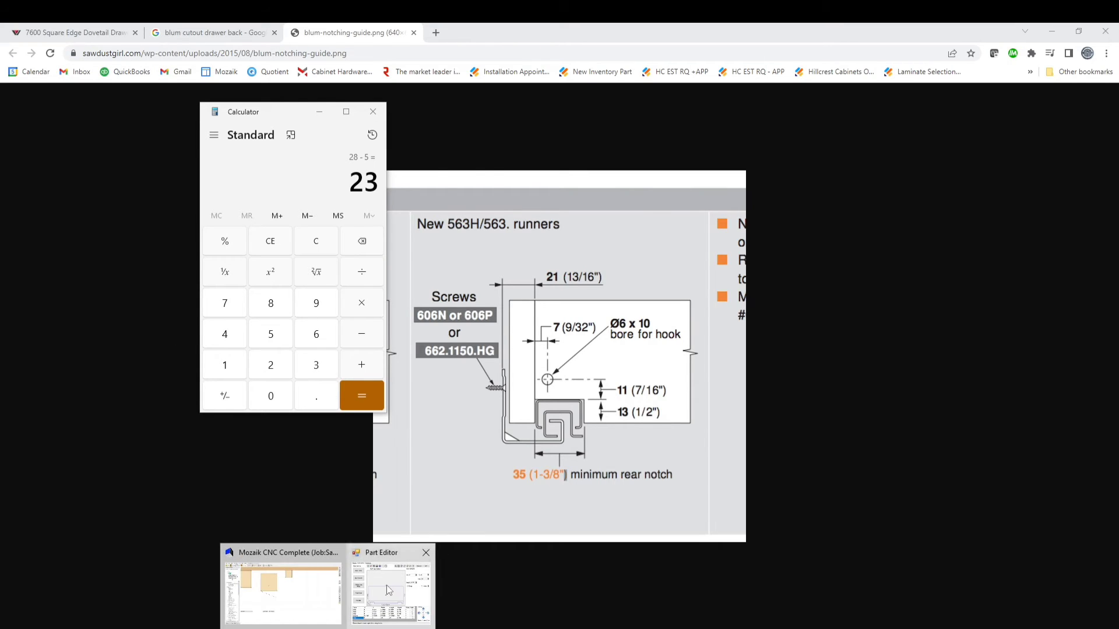
Return to Mozaik, discard the dovetail back's edits, and open the back detail of the HC Drawers 2.0 box.
{"action": "left_click", "coordinate": [386, 585]}
{"action": "left_click", "coordinate": [735, 161]}
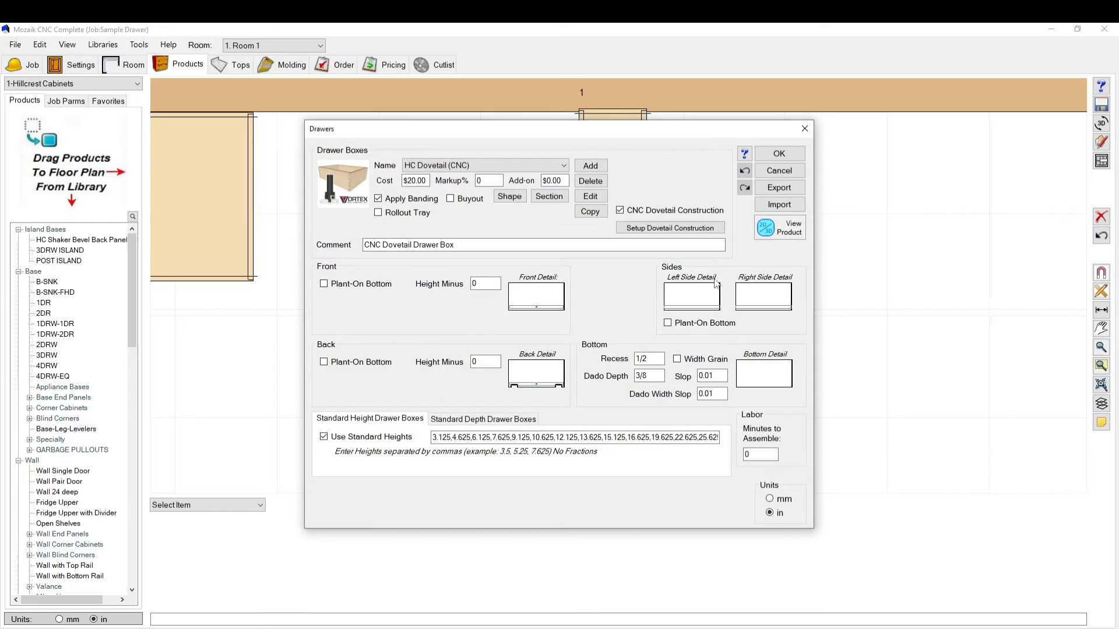
{"action": "left_click", "coordinate": [506, 166]}
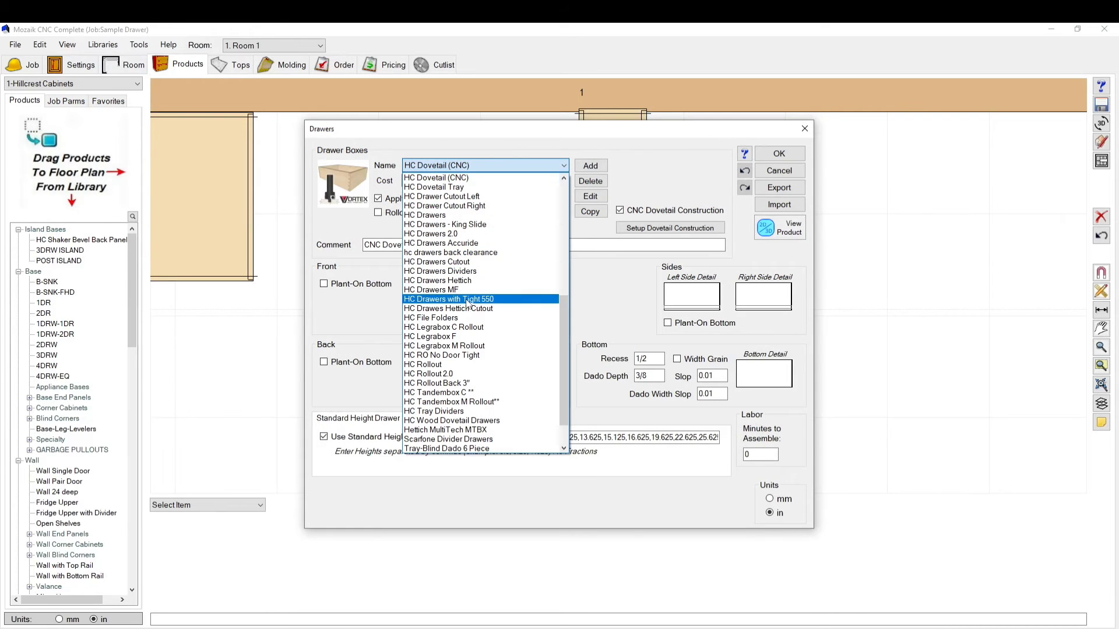
{"action": "left_click", "coordinate": [469, 233]}
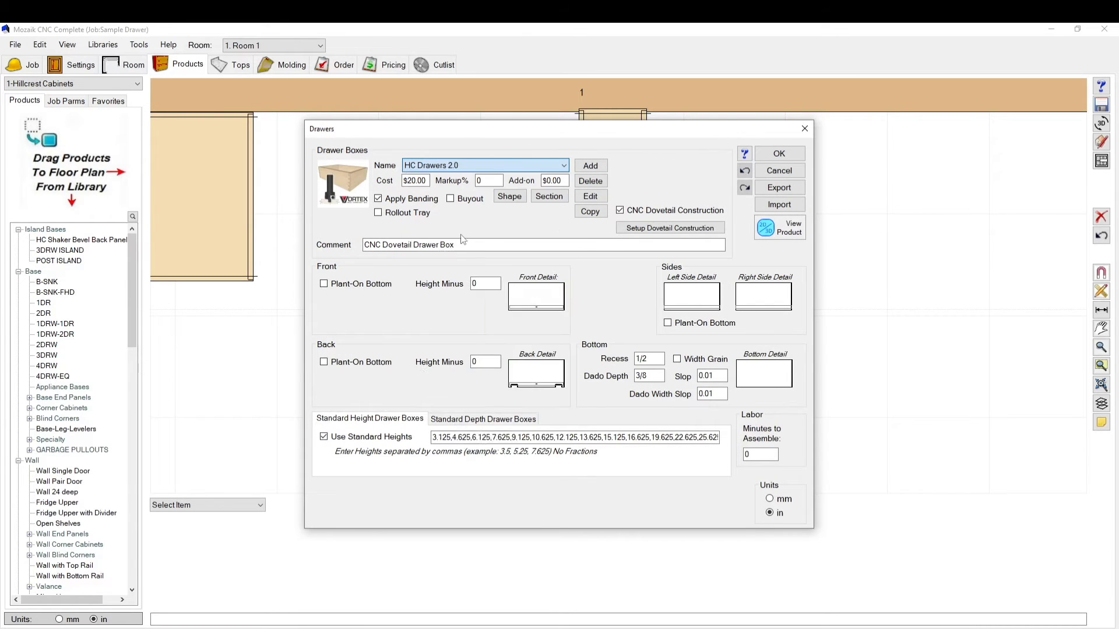
{"action": "left_click", "coordinate": [537, 372]}
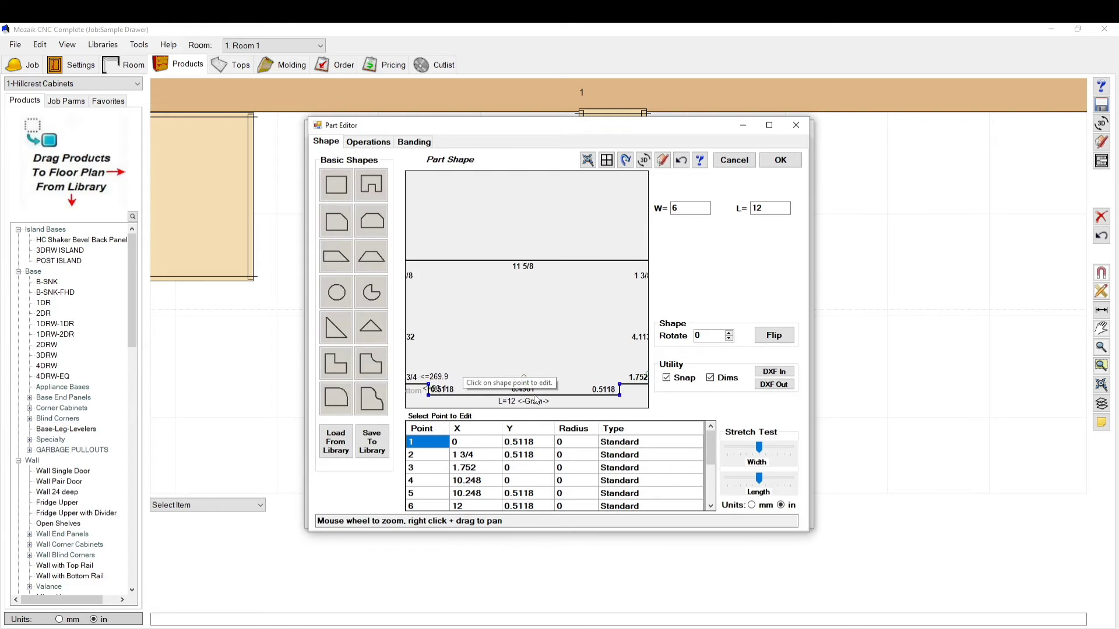
Examine the notches and outline of the HC Drawers 2.0 drawer back.
{"action": "scroll", "coordinate": [533, 394], "scroll_direction": "up", "scroll_amount": 4}
{"action": "scroll", "coordinate": [450, 376], "scroll_direction": "down", "scroll_amount": 4}
{"action": "scroll", "coordinate": [435, 344], "scroll_direction": "up", "scroll_amount": 2}
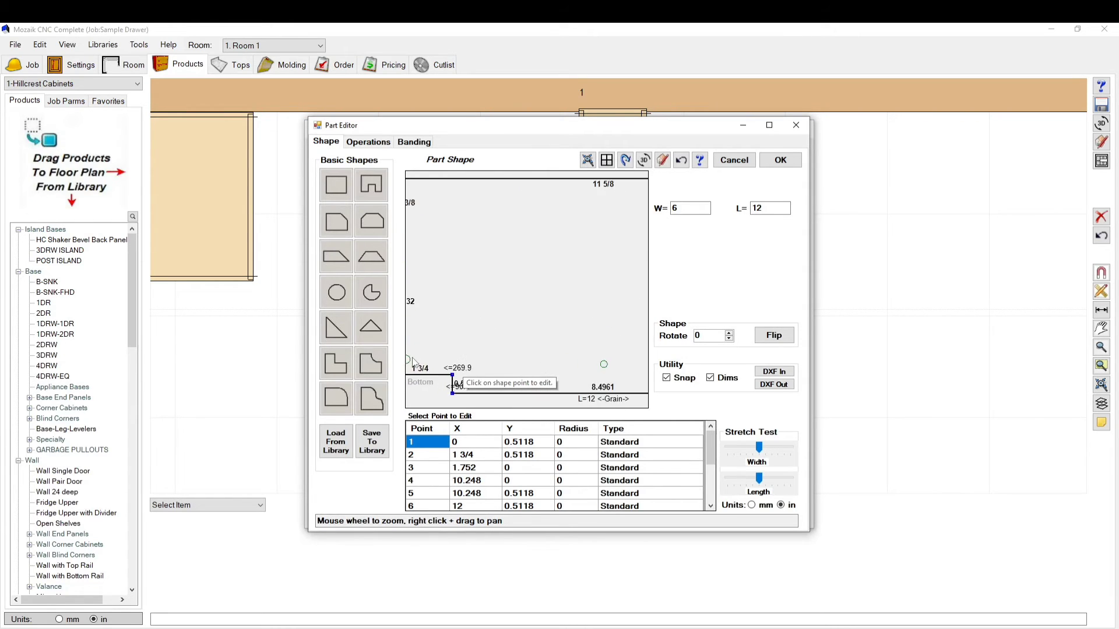
{"action": "scroll", "coordinate": [437, 358], "scroll_direction": "down", "scroll_amount": 2}
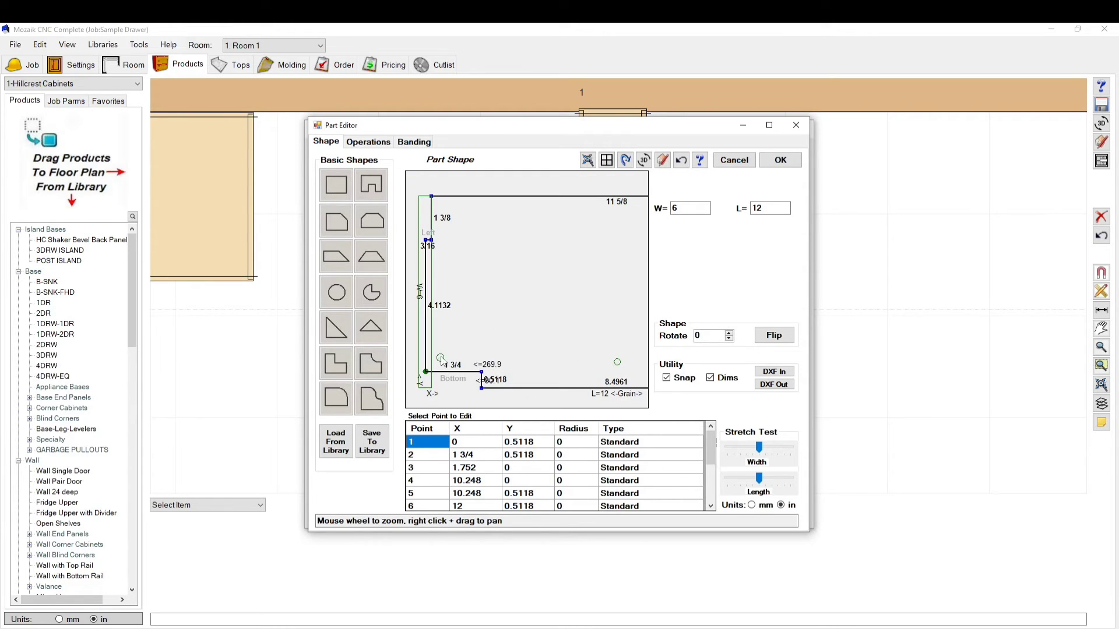
Inspect the position, diameter, depth and anchoring of the two hook bore holes at the drawer back's lower corners.
{"action": "left_click", "coordinate": [367, 142]}
{"action": "scroll", "coordinate": [424, 379], "scroll_direction": "up", "scroll_amount": 3}
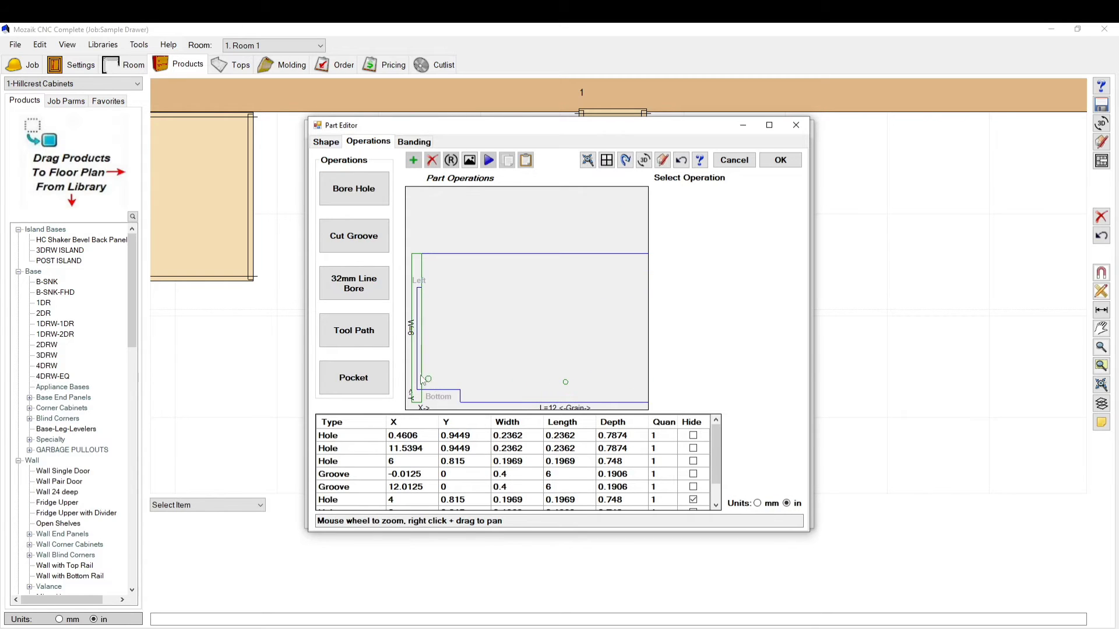
{"action": "left_click", "coordinate": [425, 379]}
{"action": "scroll", "coordinate": [409, 355], "scroll_direction": "down", "scroll_amount": 3}
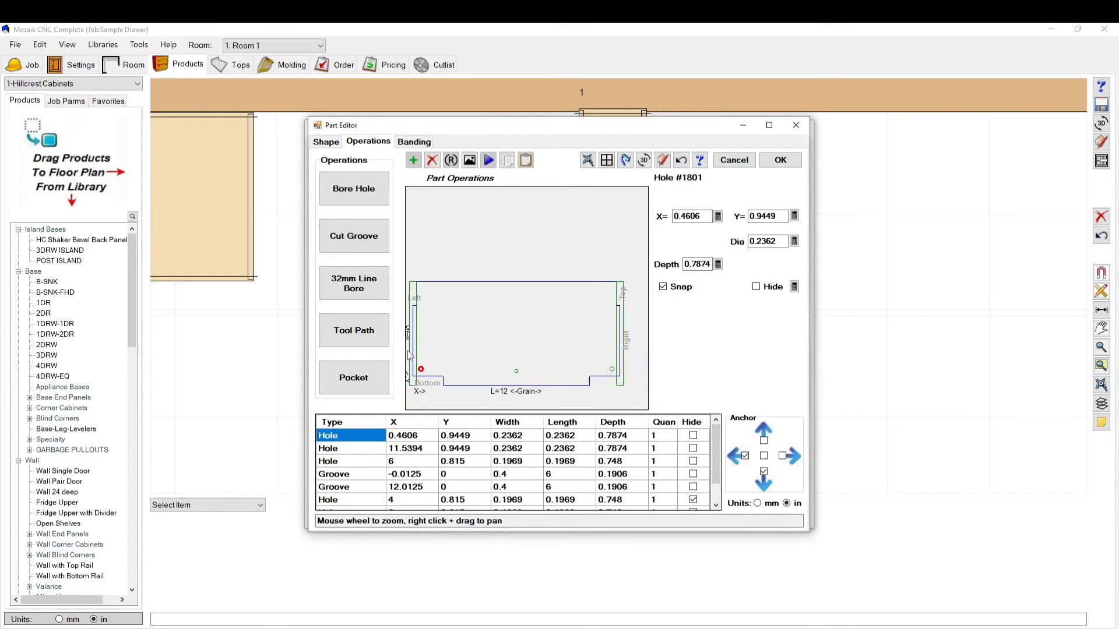
{"action": "scroll", "coordinate": [409, 356], "scroll_direction": "down", "scroll_amount": 1}
{"action": "scroll", "coordinate": [603, 382], "scroll_direction": "up", "scroll_amount": 1}
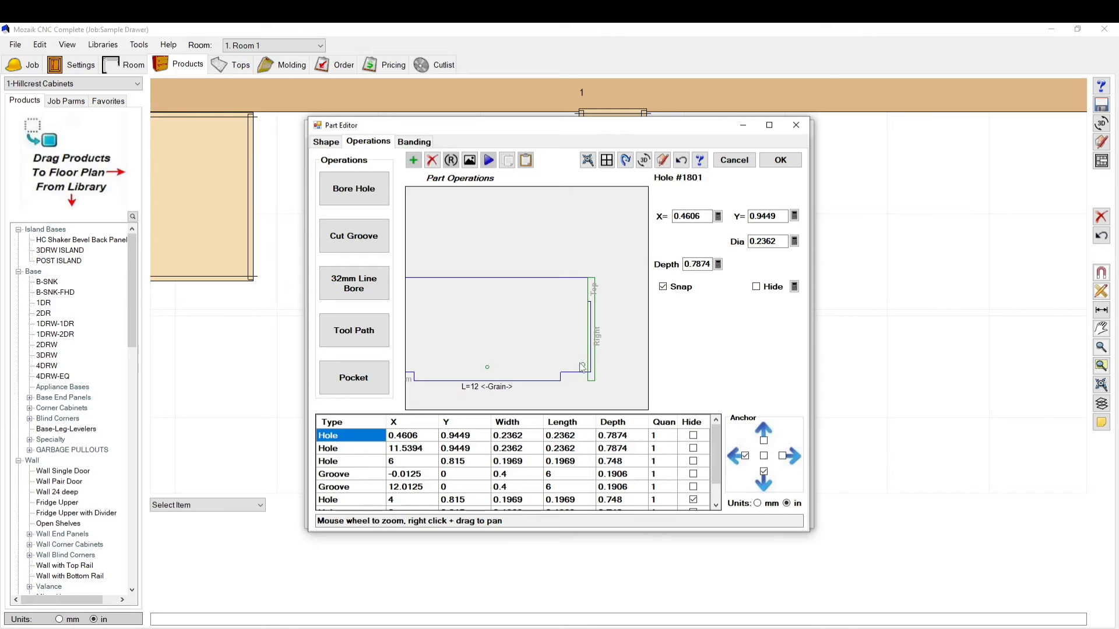
{"action": "left_click", "coordinate": [584, 366]}
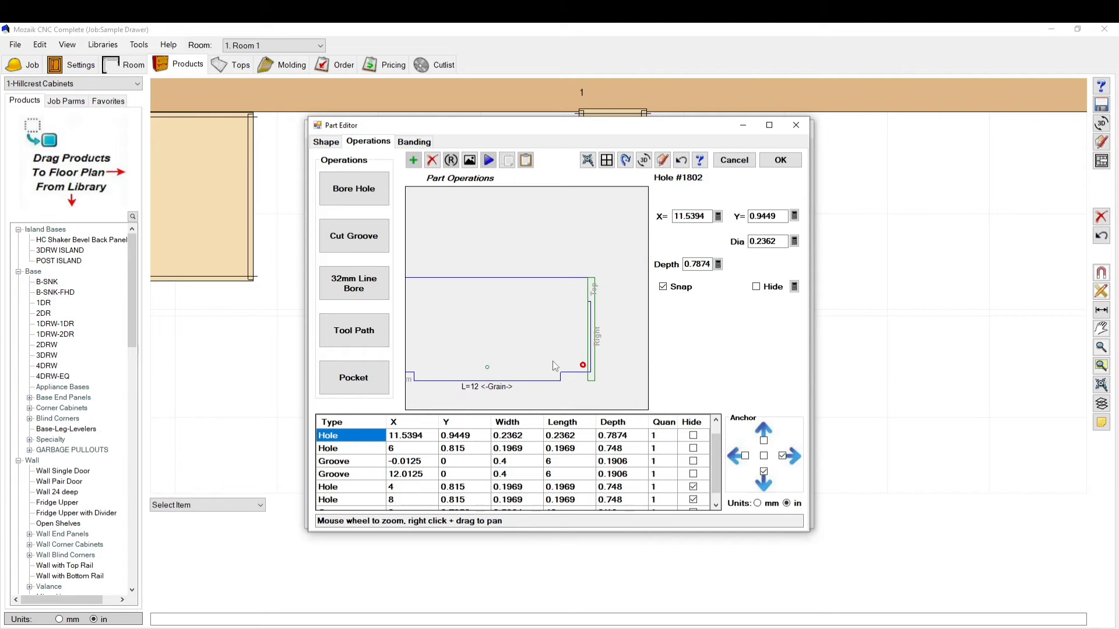
{"action": "scroll", "coordinate": [554, 366], "scroll_direction": "down", "scroll_amount": 2}
{"action": "scroll", "coordinate": [535, 390], "scroll_direction": "up", "scroll_amount": 1}
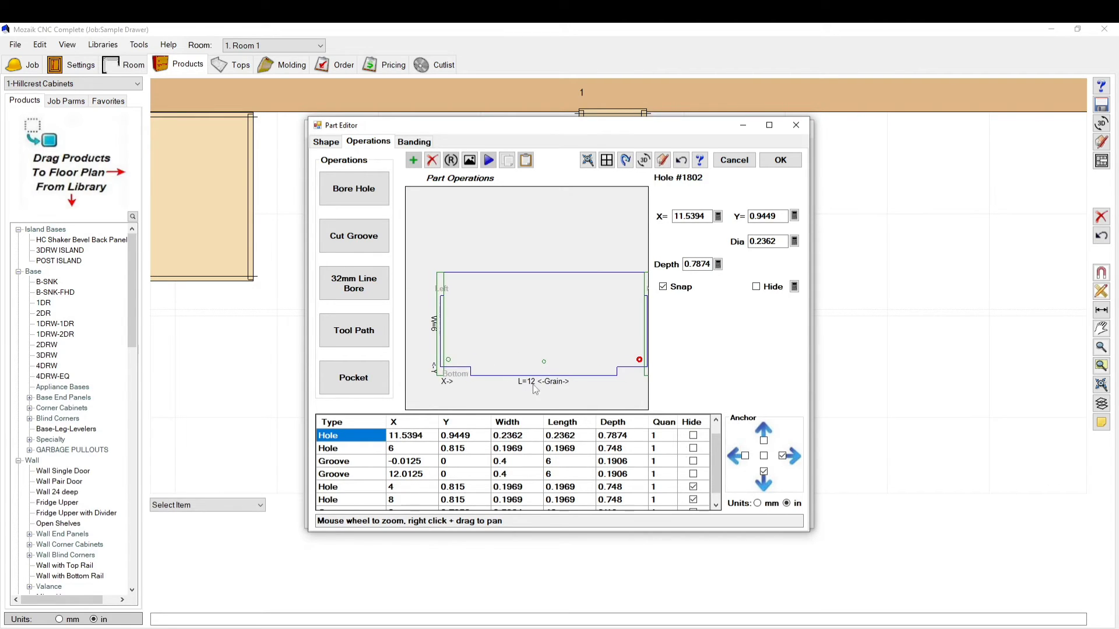
Show the drawer back's operations in millimetres and check the left hook hole's position and size.
{"action": "left_click", "coordinate": [757, 504]}
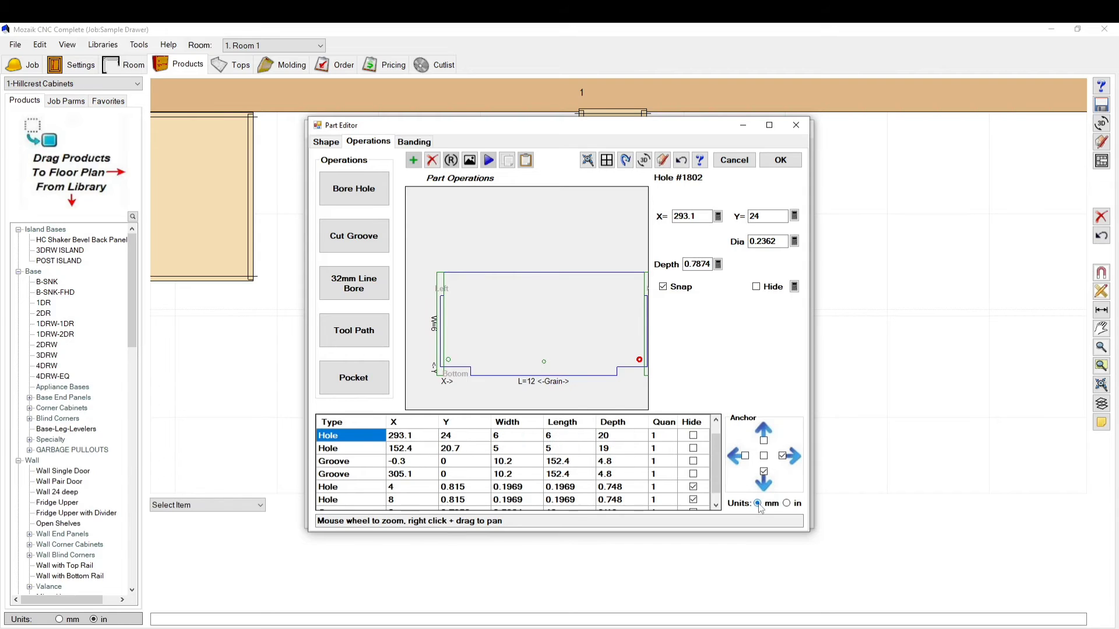
{"action": "left_click", "coordinate": [448, 362]}
{"action": "scroll", "coordinate": [450, 352], "scroll_direction": "up", "scroll_amount": 3}
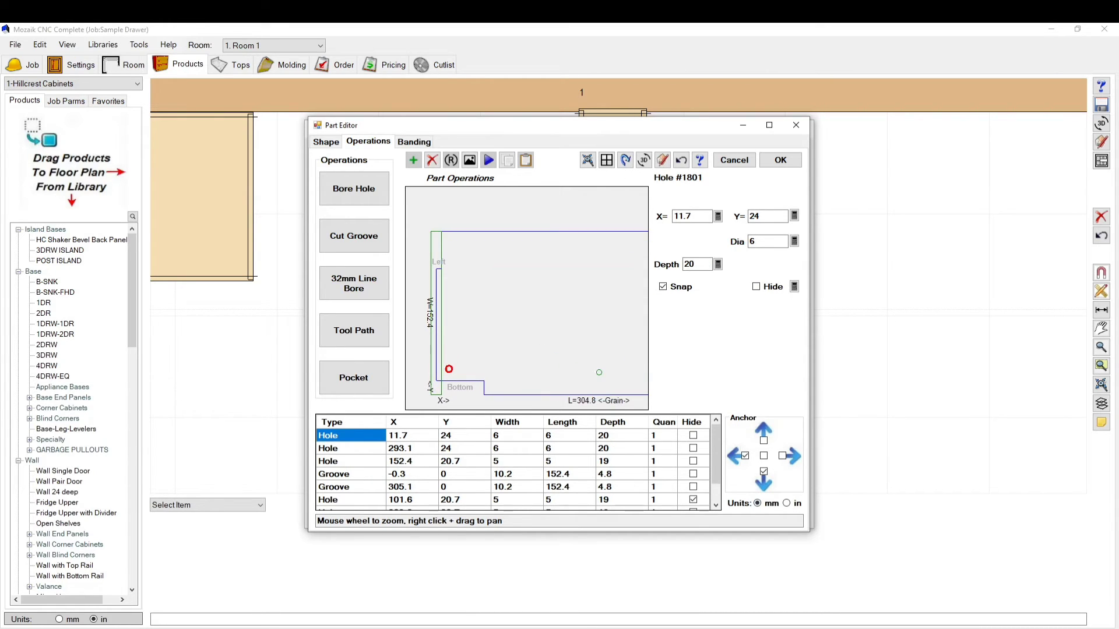
Compare the hook bore dimensions with the Blum guide in the browser, and close the drawer back's part editor without saving.
{"action": "key", "text": "alt+Tab"}
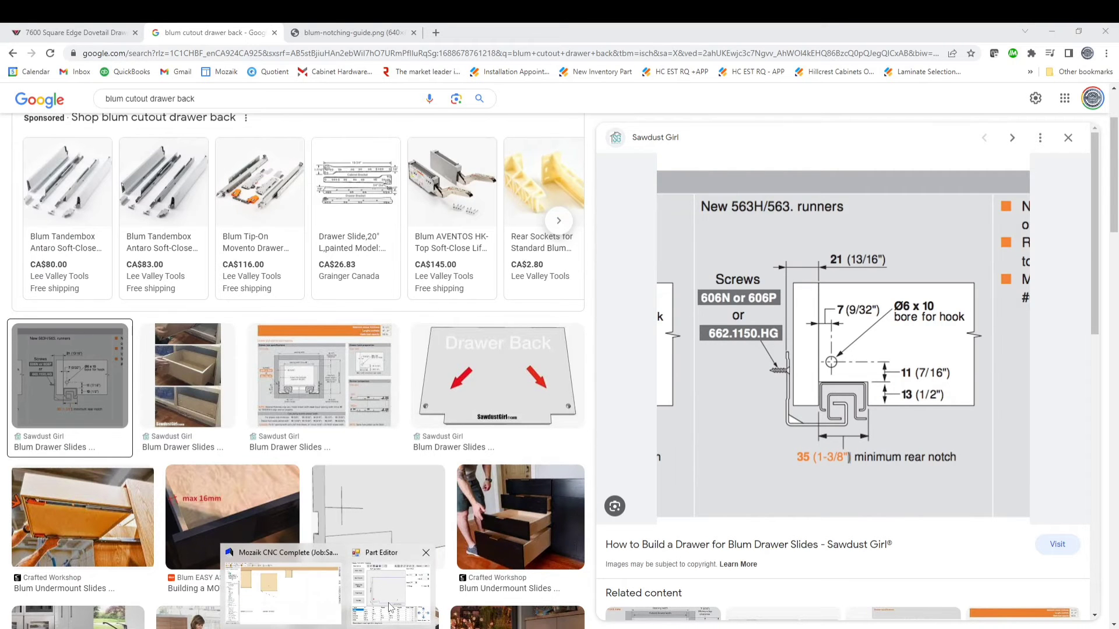
{"action": "left_click", "coordinate": [376, 589]}
{"action": "left_click", "coordinate": [734, 160]}
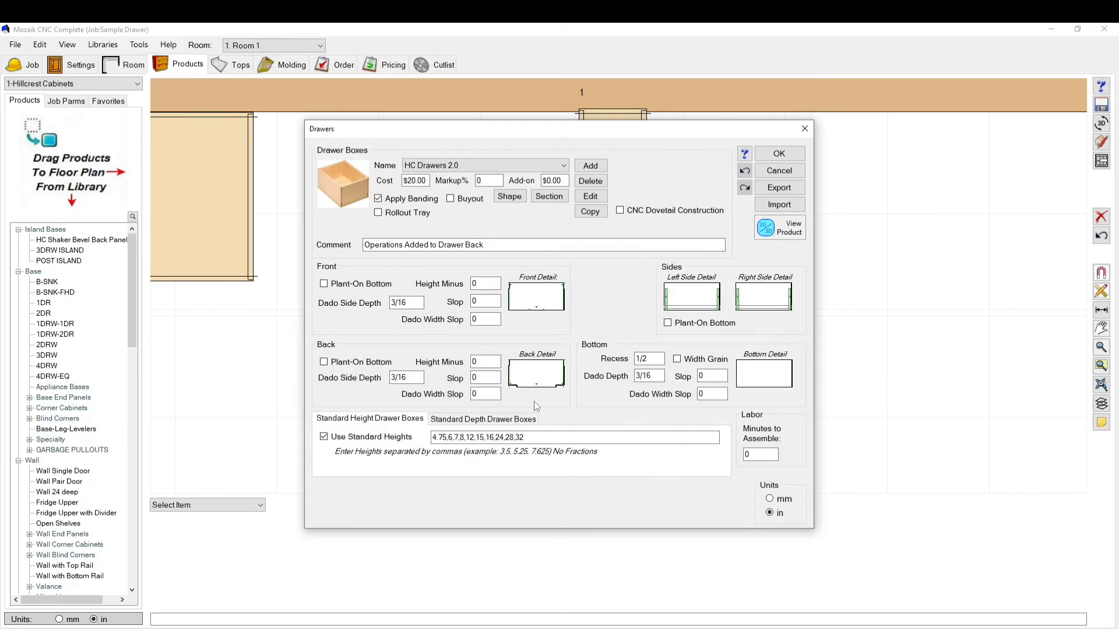
Select the HC Dovetail (CNC) drawer box and open its back detail for editing.
{"action": "left_click", "coordinate": [488, 166]}
{"action": "scroll", "coordinate": [458, 236], "scroll_direction": "up", "scroll_amount": 8}
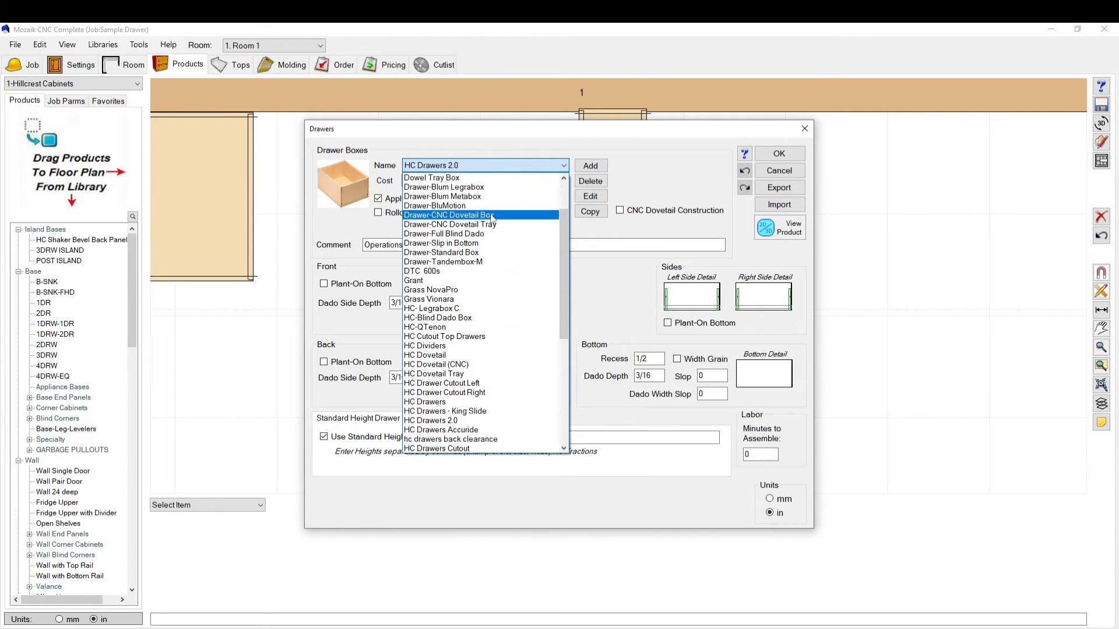
{"action": "scroll", "coordinate": [476, 223], "scroll_direction": "up", "scroll_amount": 2}
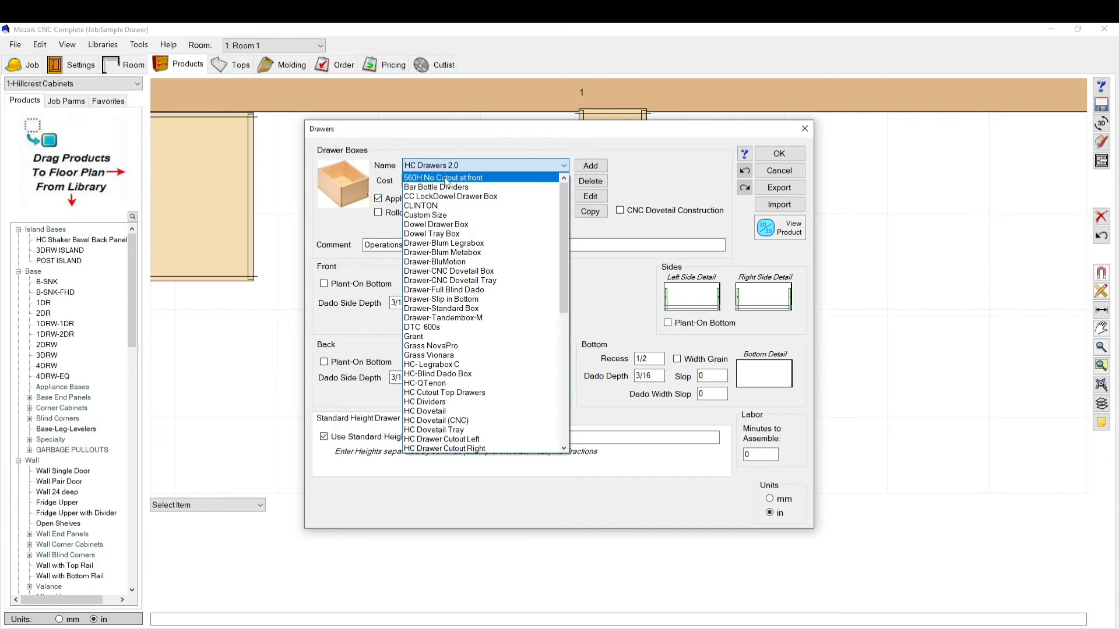
{"action": "scroll", "coordinate": [446, 361], "scroll_direction": "down", "scroll_amount": 1}
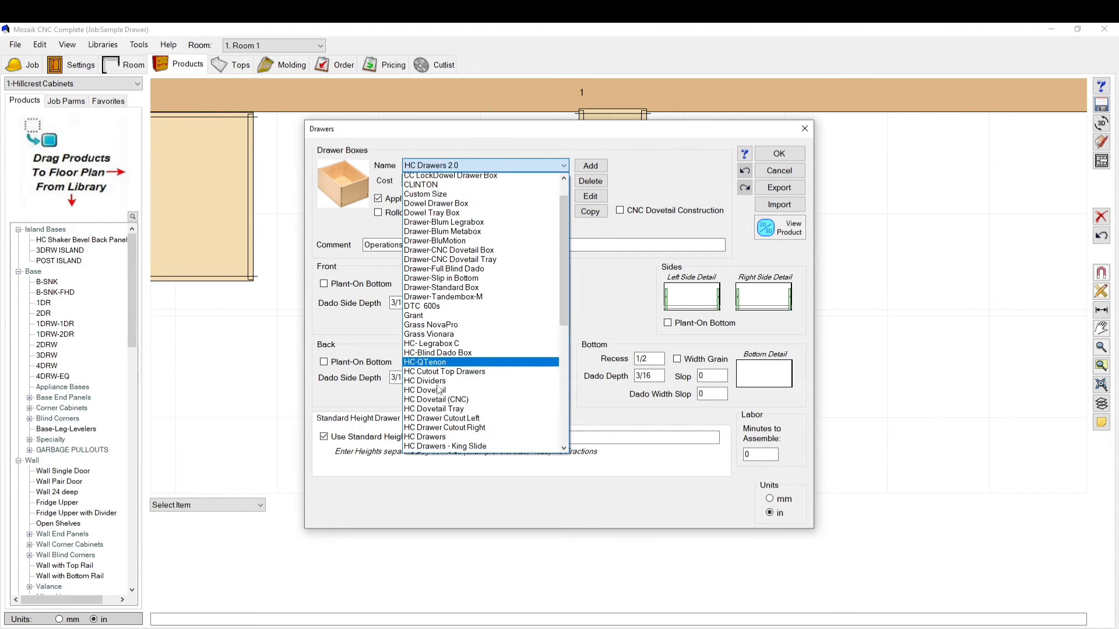
{"action": "left_click", "coordinate": [450, 389]}
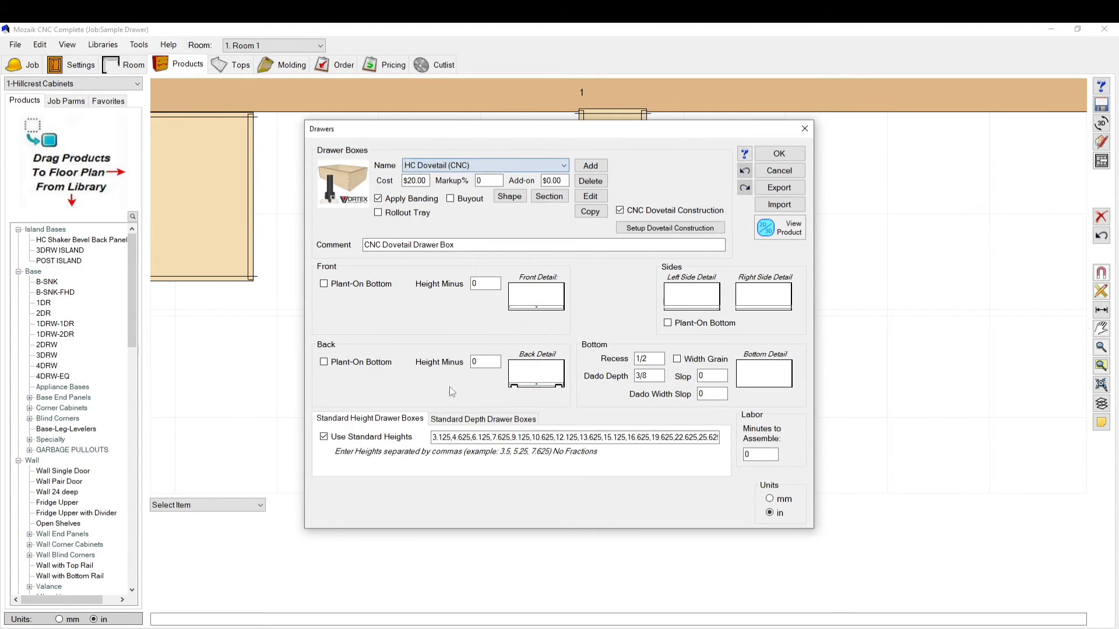
{"action": "left_click", "coordinate": [543, 369]}
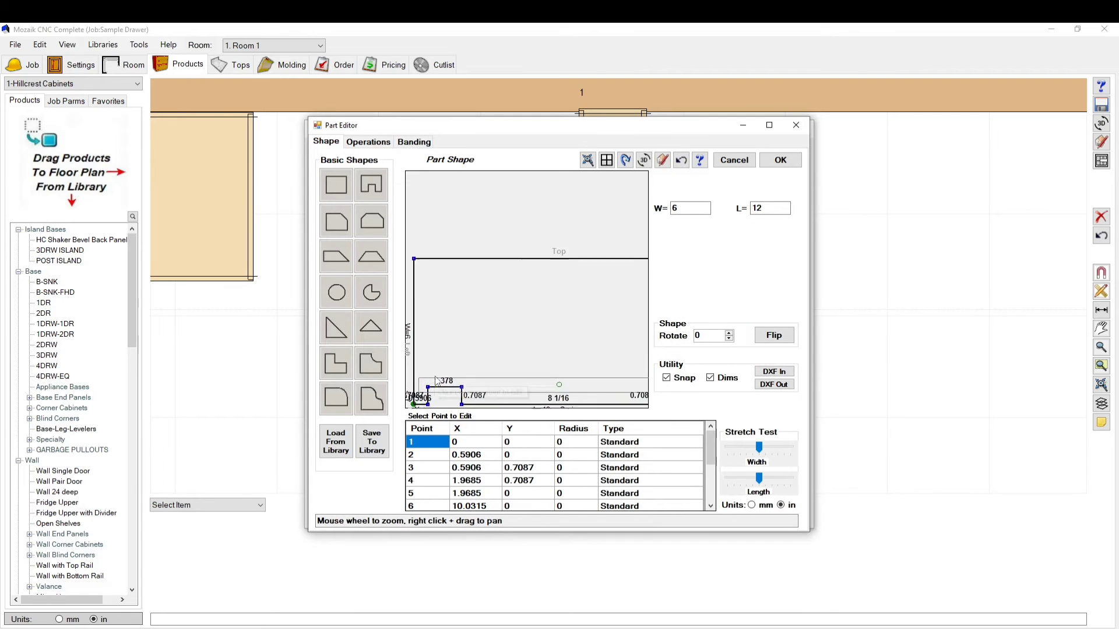
Add a bore hole operation to the drawer back and set its depth formula to drawerback.th.
{"action": "left_click", "coordinate": [379, 143]}
{"action": "left_click", "coordinate": [352, 194]}
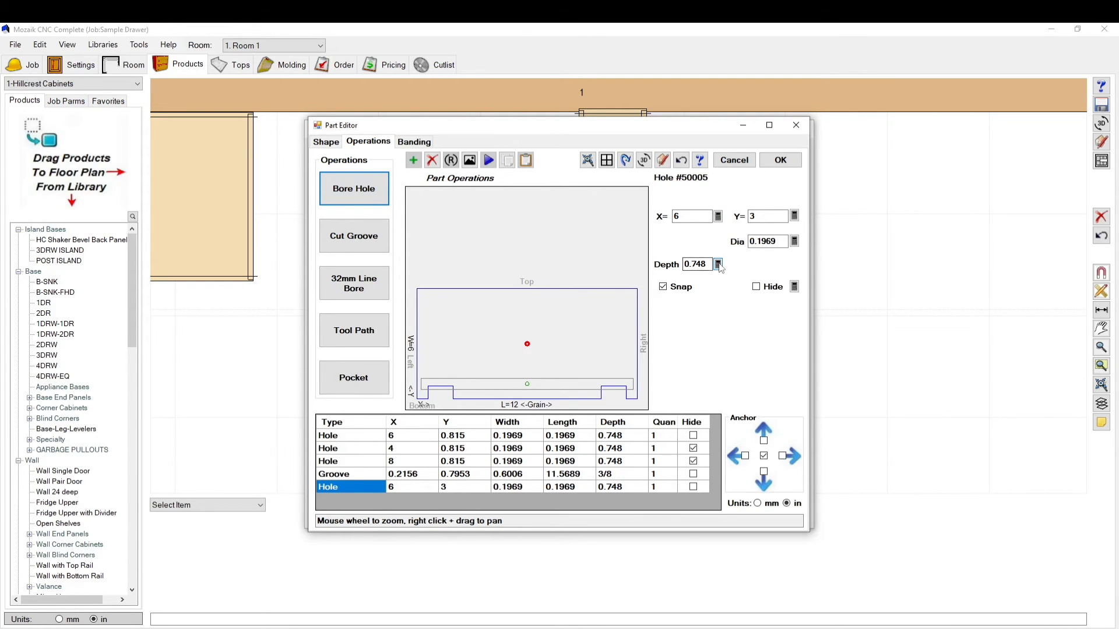
{"action": "left_click", "coordinate": [718, 264]}
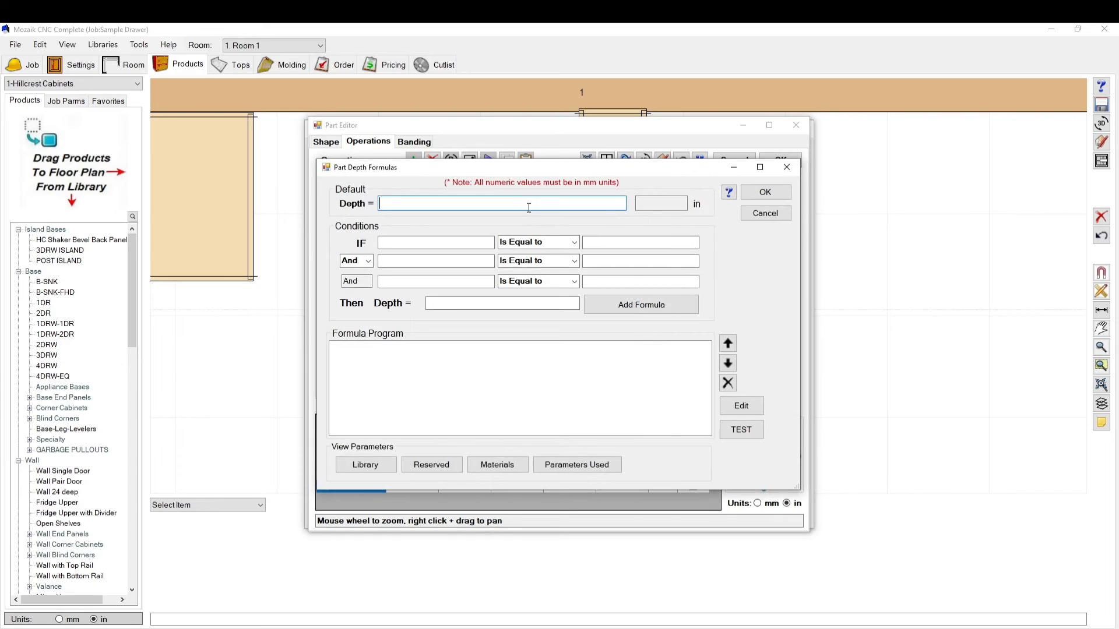
{"action": "type", "text": "drawerback.th"}
{"action": "key", "text": "Tab"}
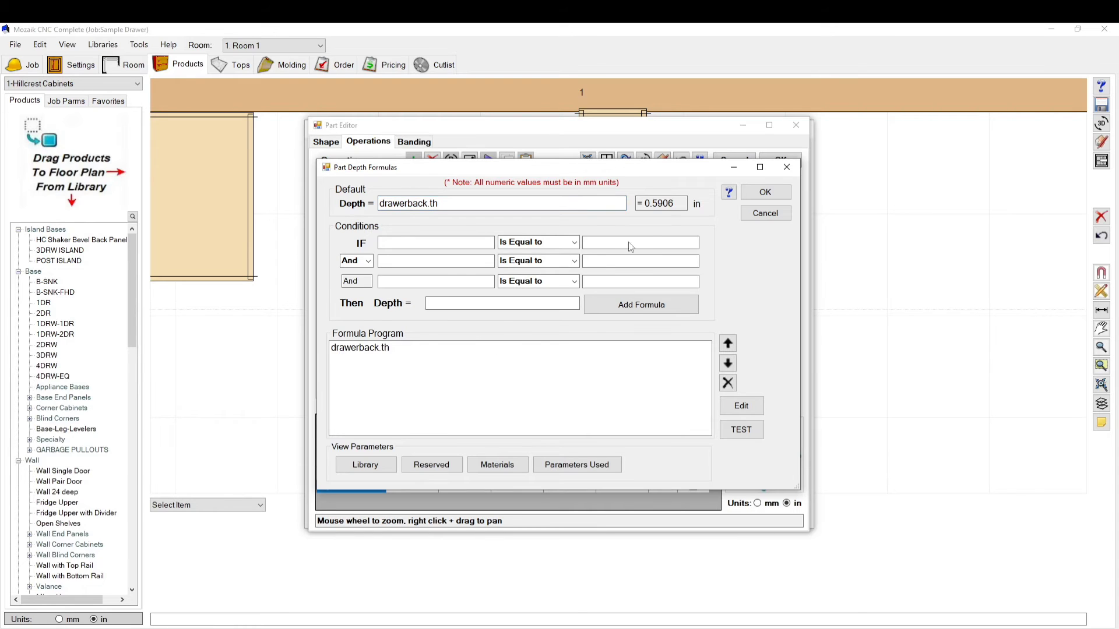
{"action": "left_click", "coordinate": [765, 191]}
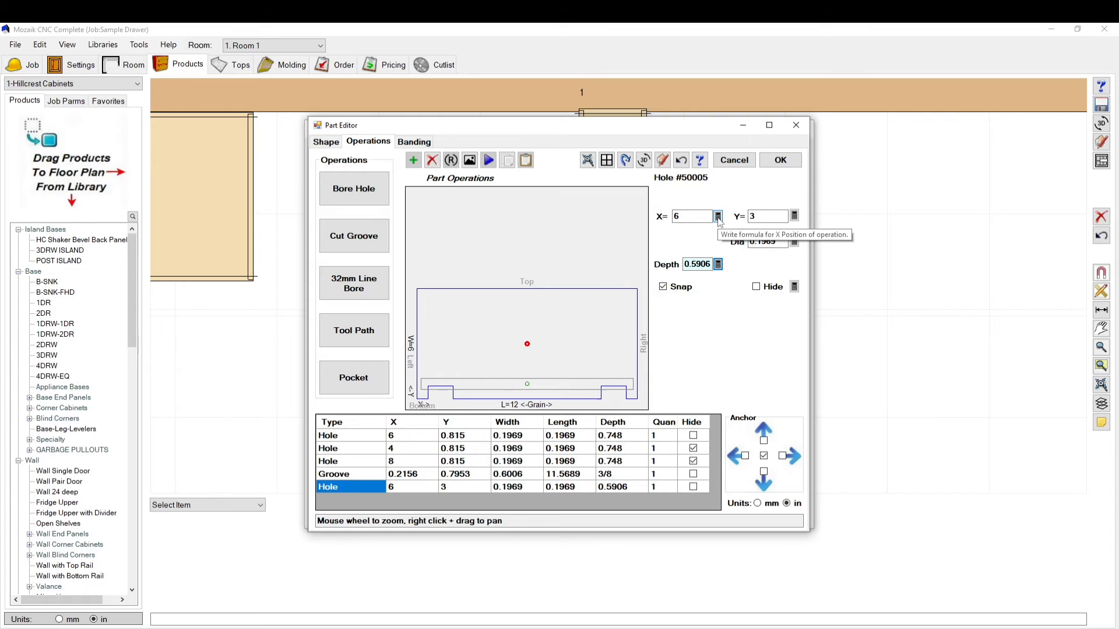
Show the drawer back's operations in millimetres and set the new hole's X formula to 23.
{"action": "left_click", "coordinate": [757, 503]}
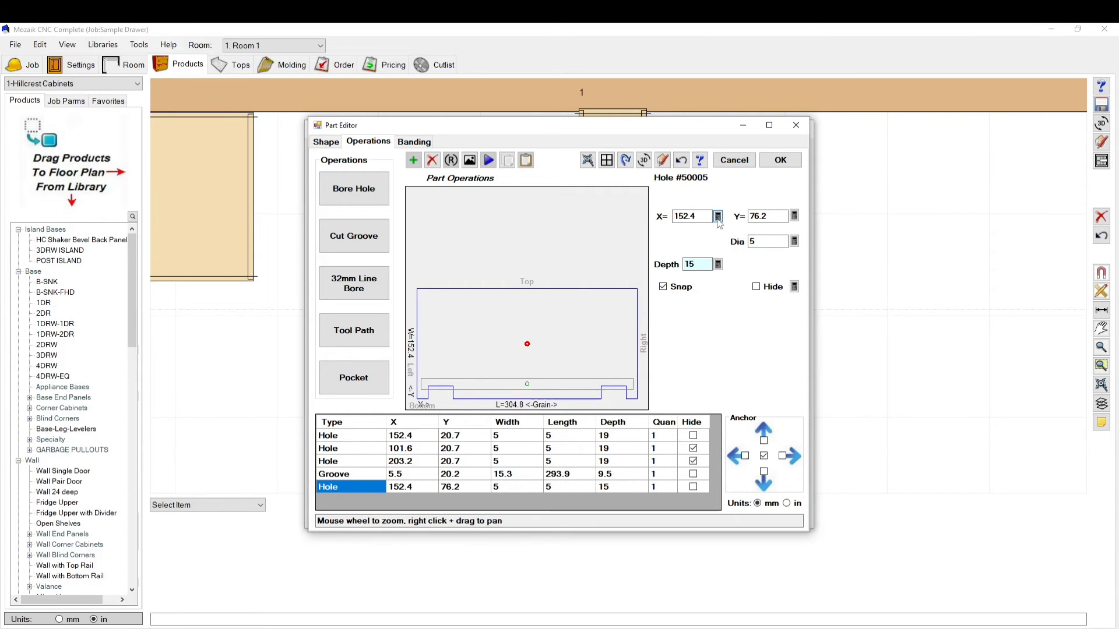
{"action": "left_click_drag", "start_coordinate": [704, 216], "coordinate": [604, 220]}
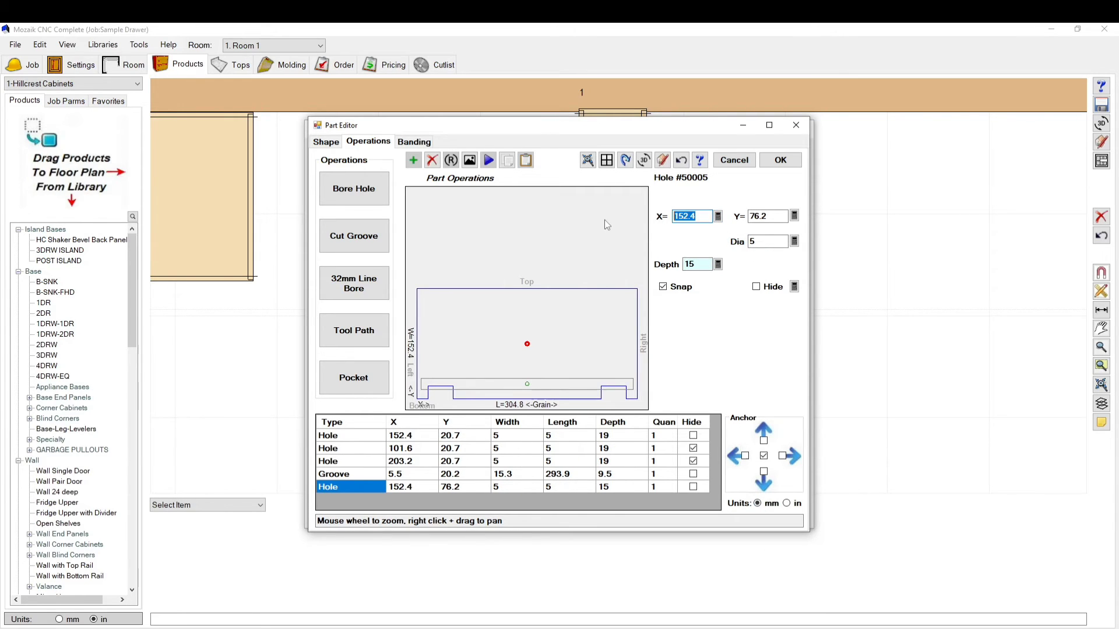
{"action": "left_click", "coordinate": [718, 217]}
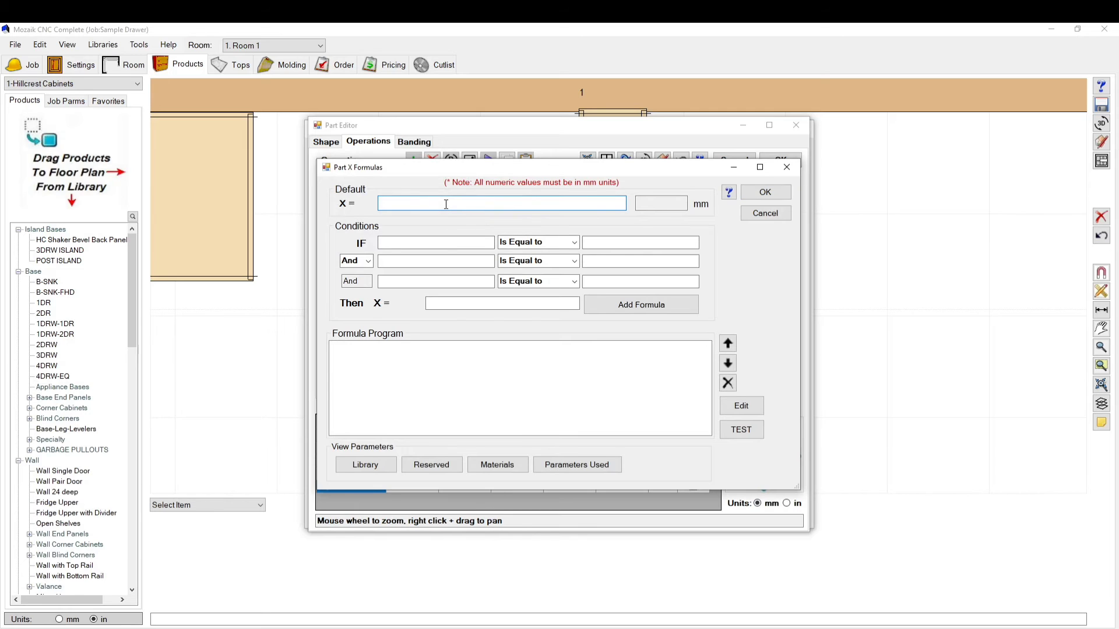
{"action": "type", "text": "23"}
{"action": "left_click", "coordinate": [470, 381]}
{"action": "left_click", "coordinate": [771, 187]}
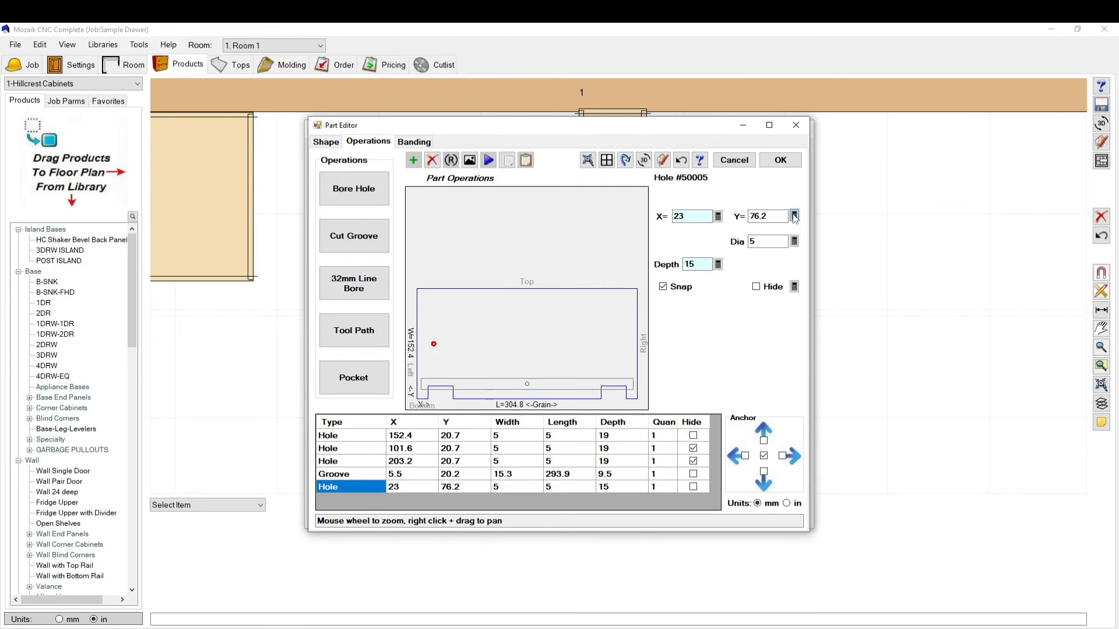
Check the hook bore's height above the drawer's bottom edge in the Blum notching guide in the browser.
{"action": "left_click", "coordinate": [794, 216]}
{"action": "left_click", "coordinate": [773, 211]}
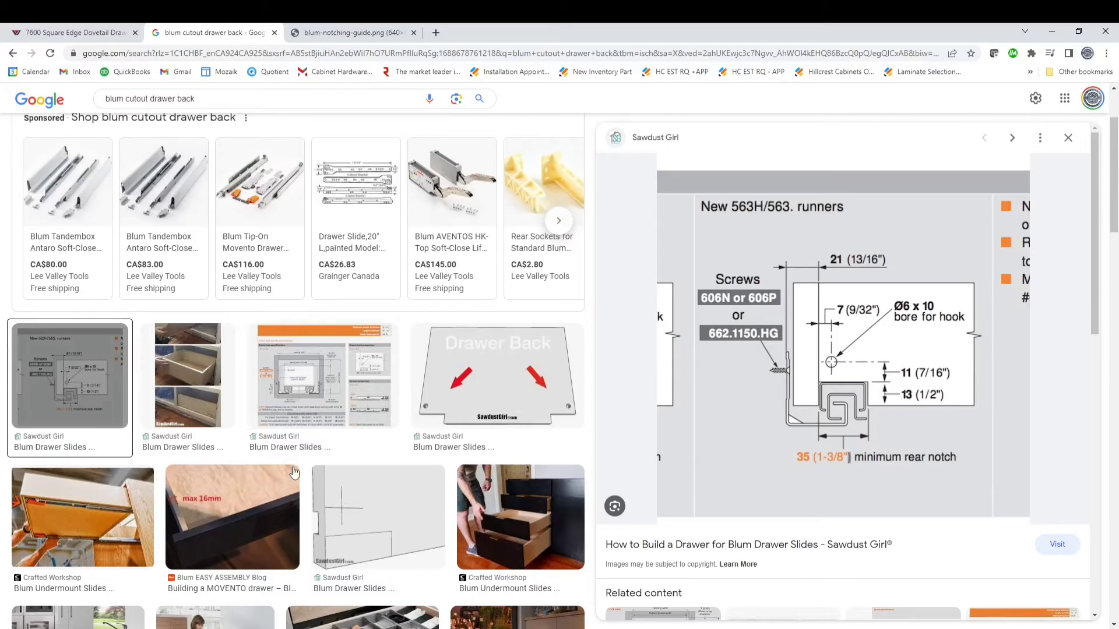
{"action": "left_click", "coordinate": [353, 33]}
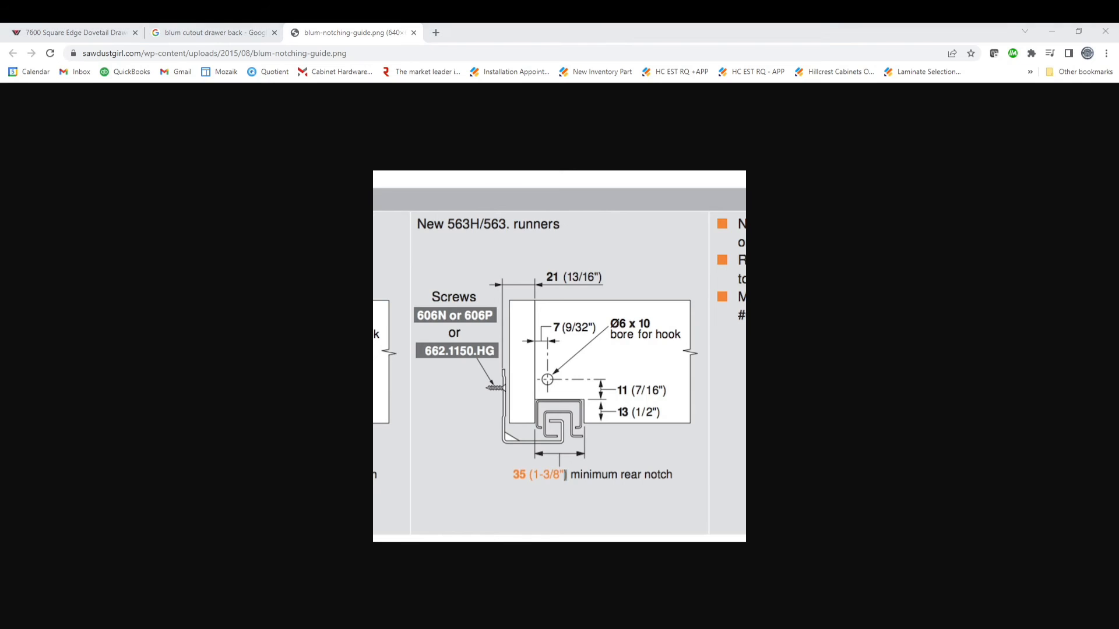
{"action": "left_click", "coordinate": [375, 589]}
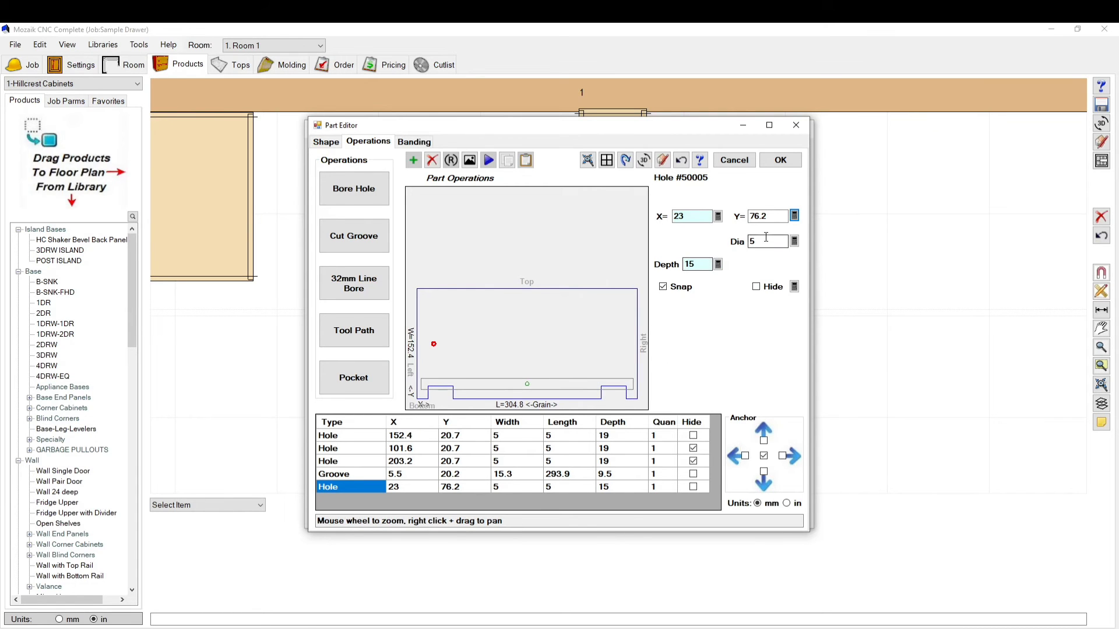
Set the new hole's Y formula to 24 mm in the Mozaik part editor.
{"action": "left_click", "coordinate": [794, 216]}
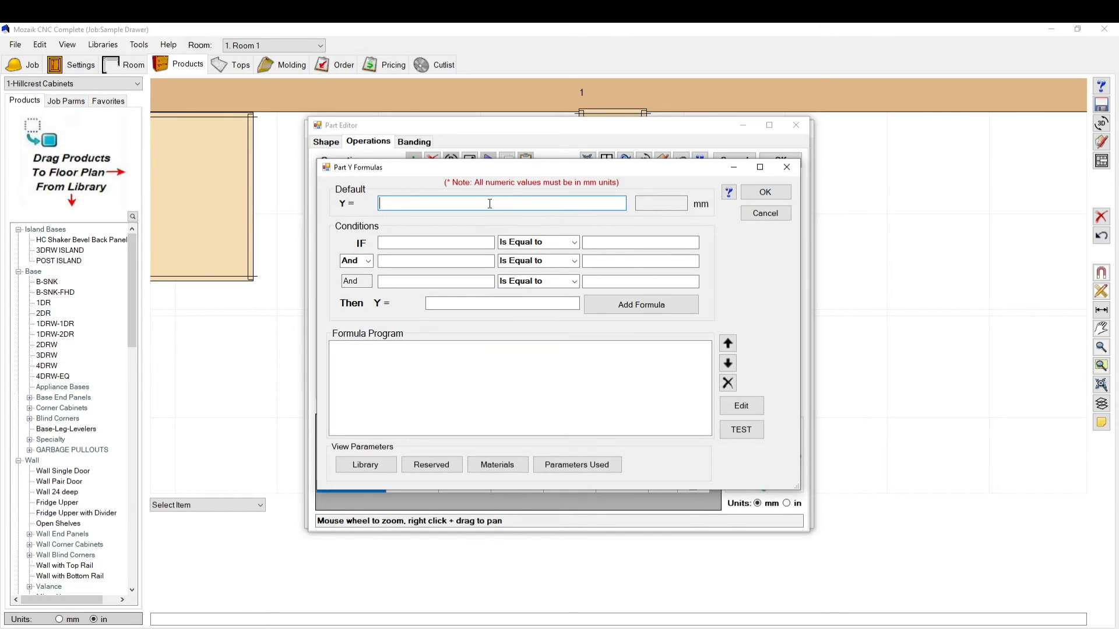
{"action": "type", "text": "24mm"}
{"action": "key", "text": "BackSpace"}
{"action": "key", "text": "BackSpace"}
{"action": "key", "text": "Return"}
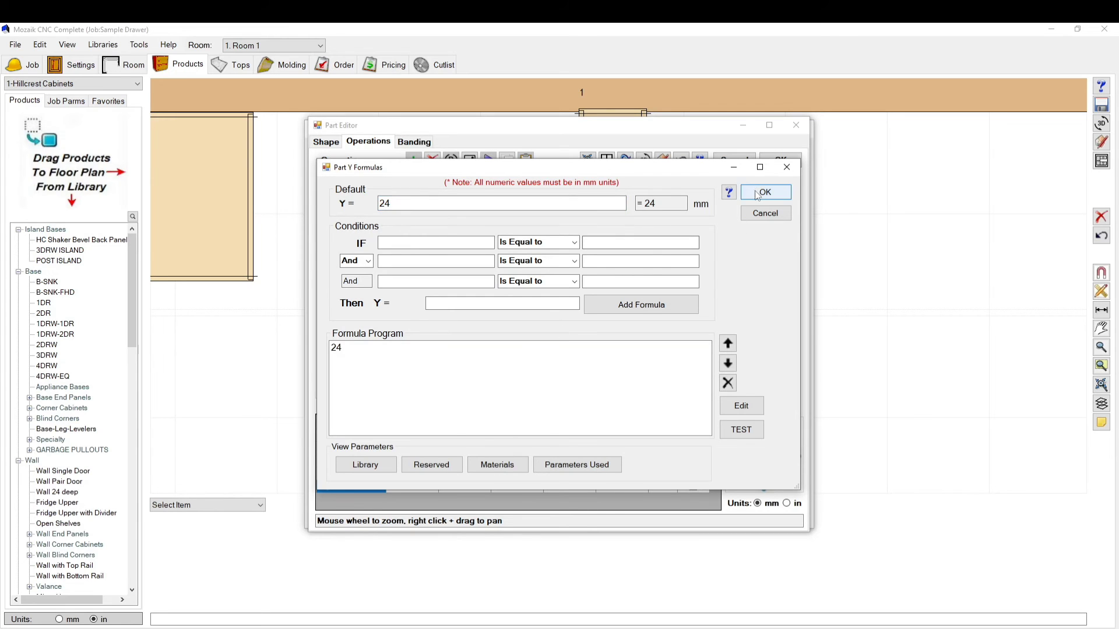
{"action": "left_click", "coordinate": [765, 193]}
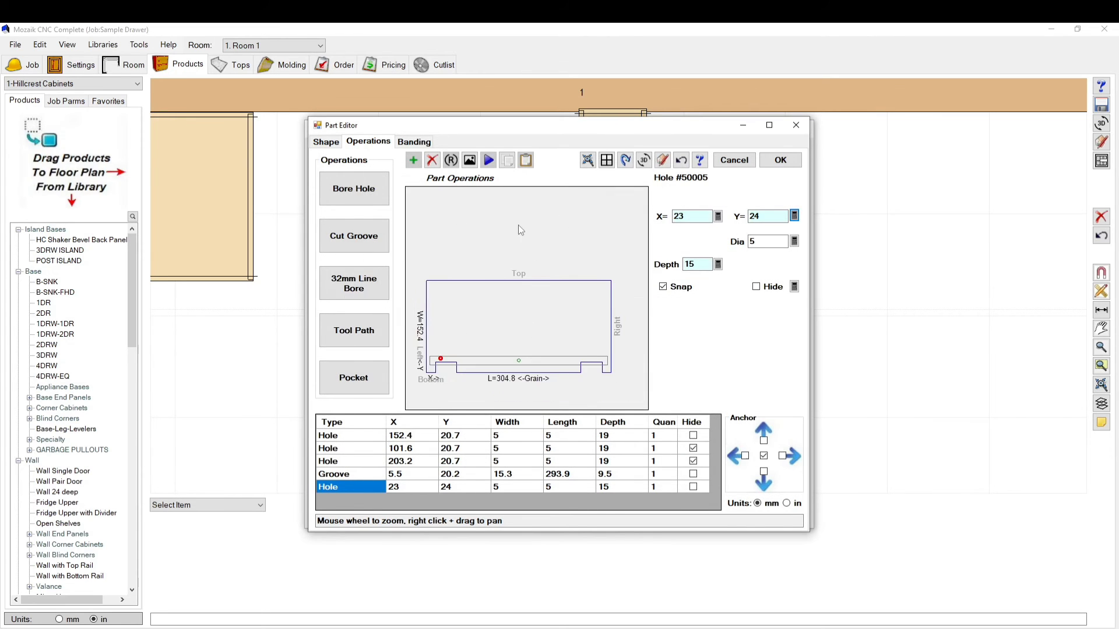
Try a diameter of .25 for the new hole in millimetre units, and undo the change.
{"action": "left_click", "coordinate": [794, 241]}
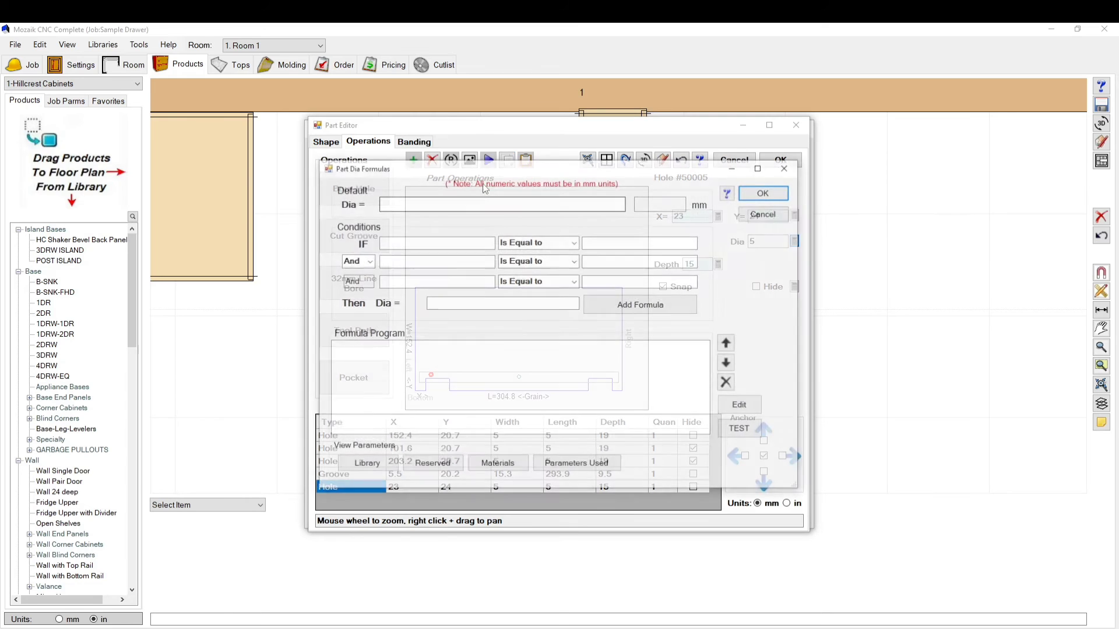
{"action": "left_click", "coordinate": [748, 215]}
{"action": "type", "text": ".25"}
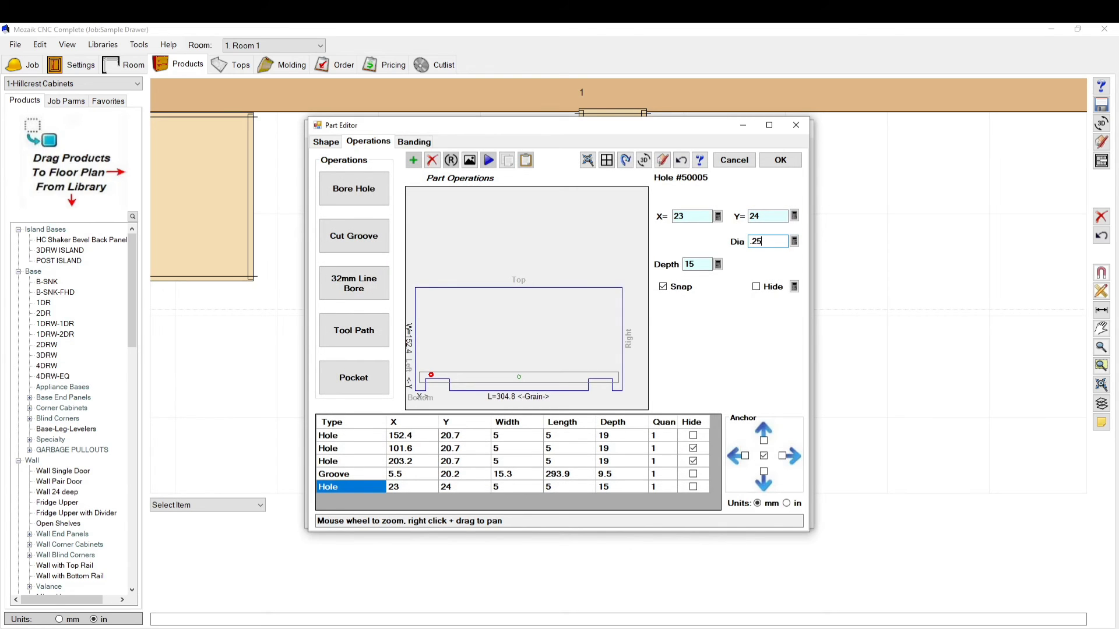
{"action": "left_click", "coordinate": [533, 244]}
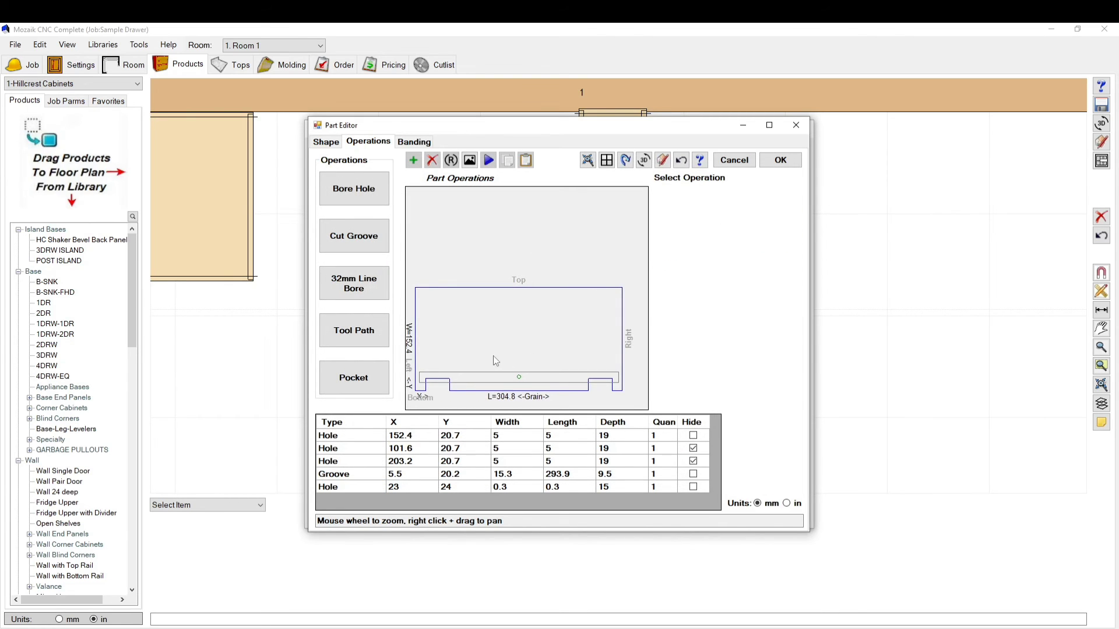
{"action": "scroll", "coordinate": [495, 361], "scroll_direction": "down", "scroll_amount": 3}
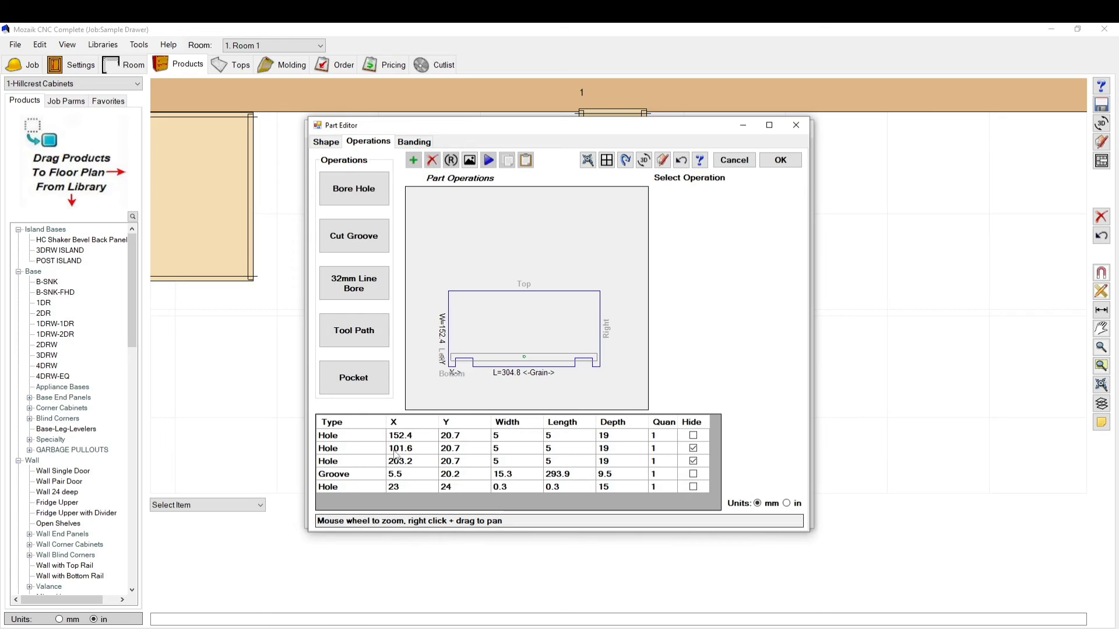
{"action": "key", "text": "ctrl+z"}
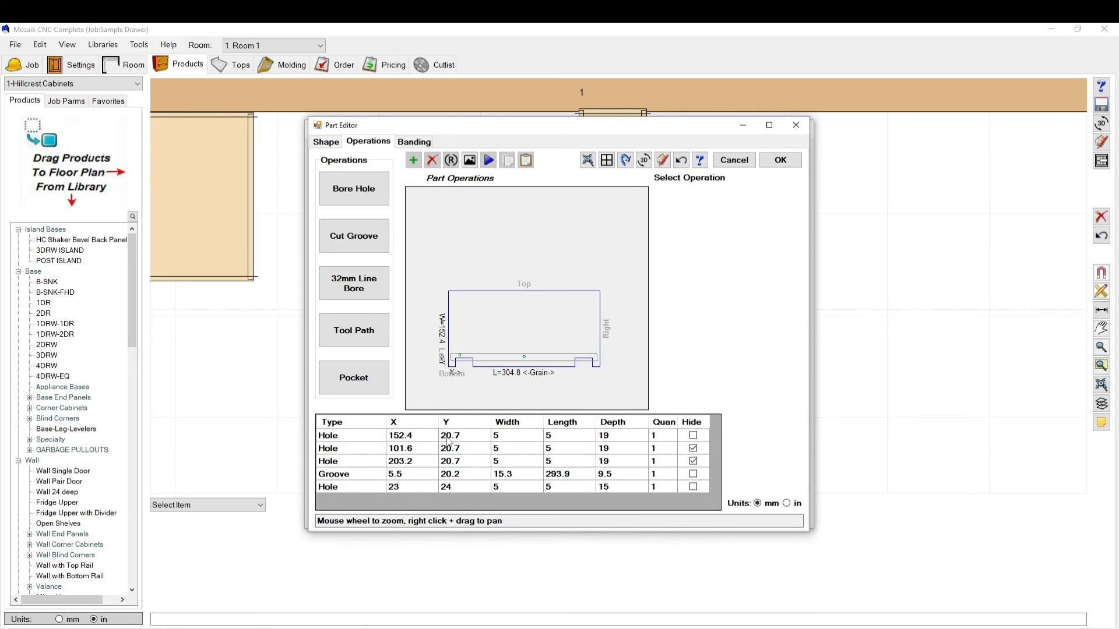
Display the operations in inches and set the left hook hole's diameter to .25.
{"action": "scroll", "coordinate": [461, 368], "scroll_direction": "up", "scroll_amount": 3}
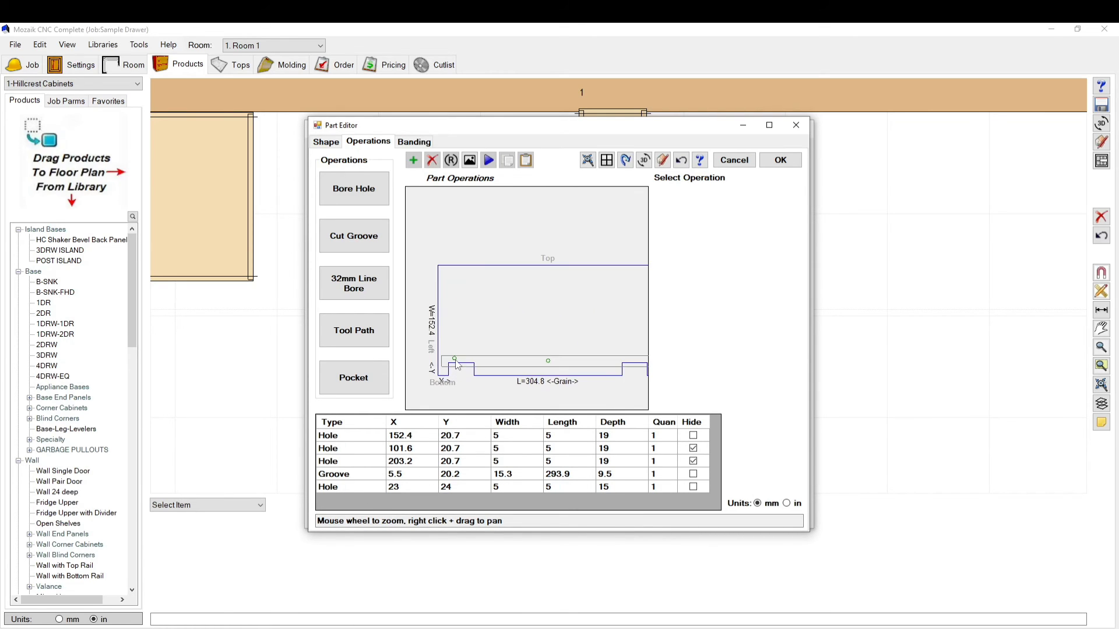
{"action": "left_click", "coordinate": [456, 362]}
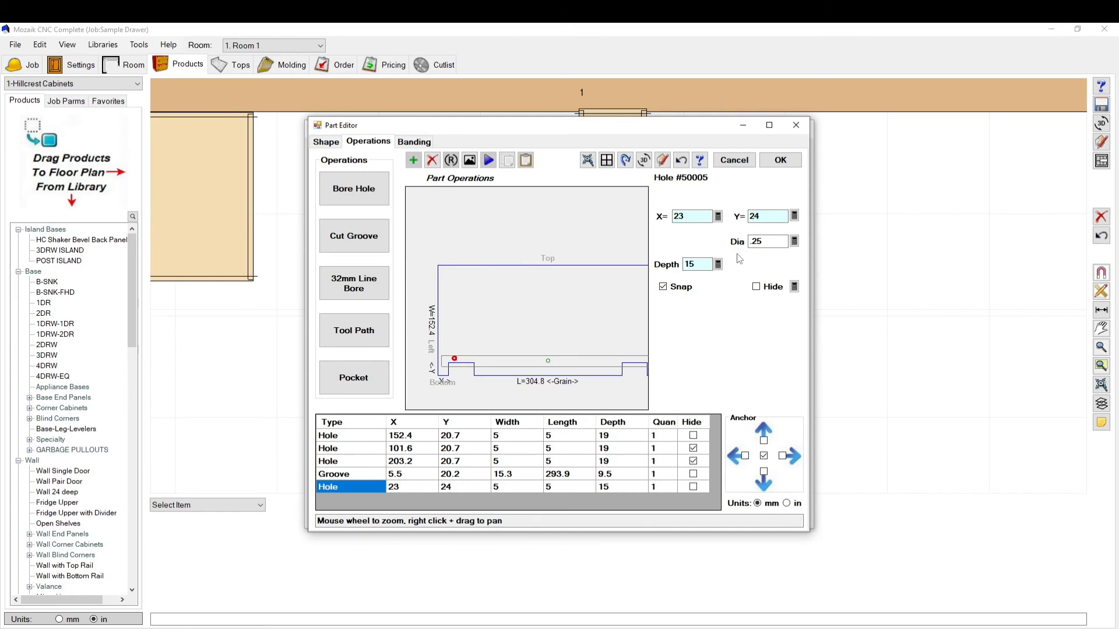
{"action": "double_click", "coordinate": [764, 242]}
{"action": "type", "text": "6"}
{"action": "left_click", "coordinate": [787, 503]}
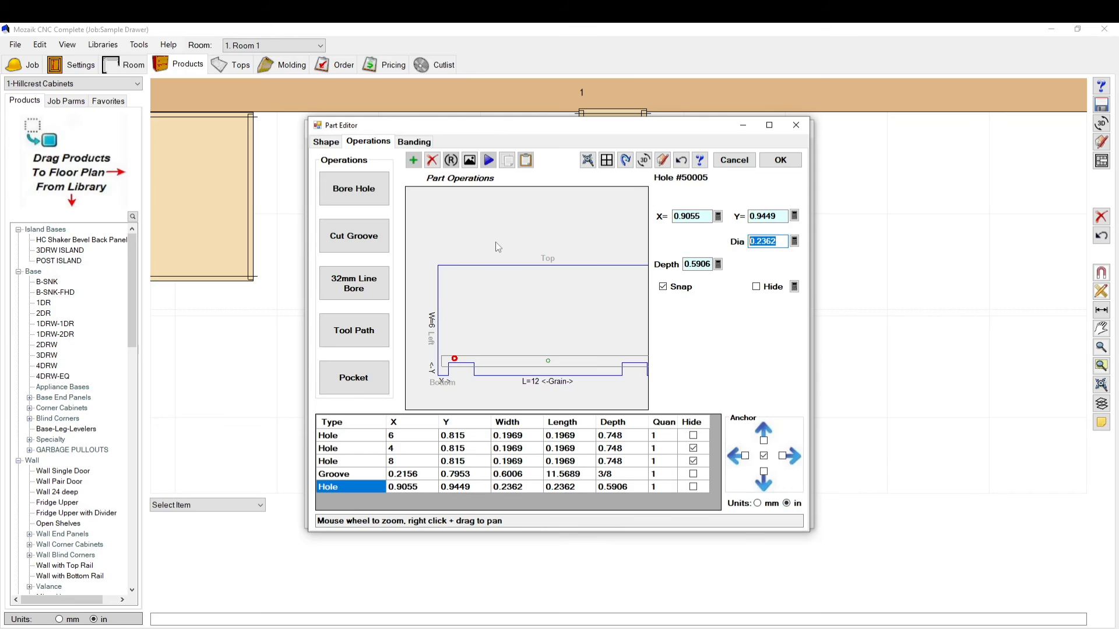
{"action": "type", "text": ".25"}
{"action": "key", "text": "Return"}
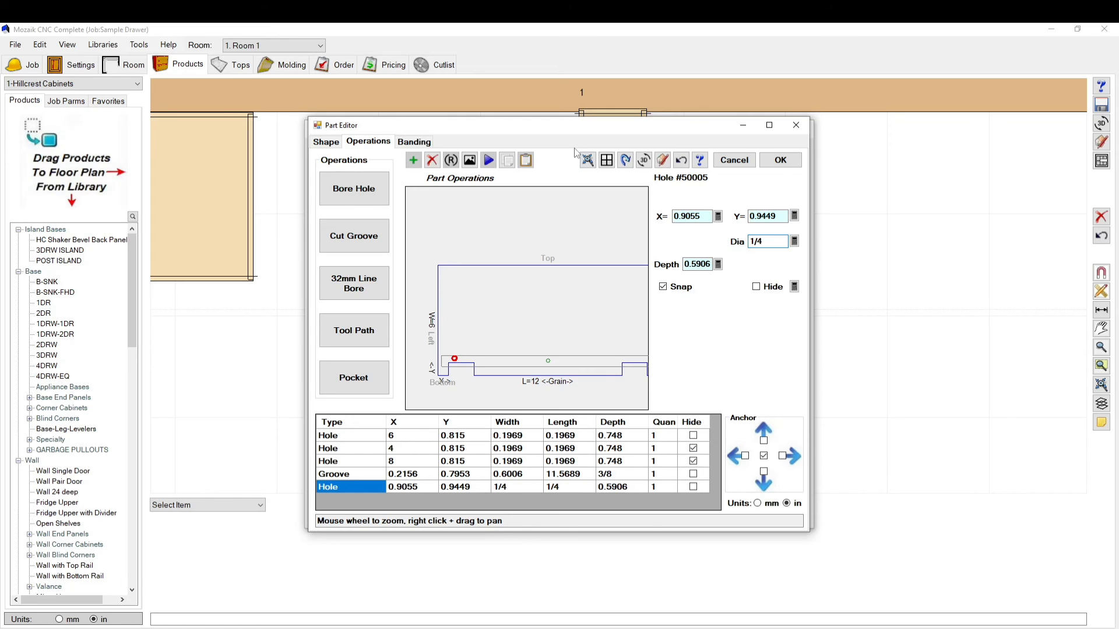
Duplicate the left hook hole and set the copy's X formula to partl-23 for the right side.
{"action": "left_click", "coordinate": [526, 160]}
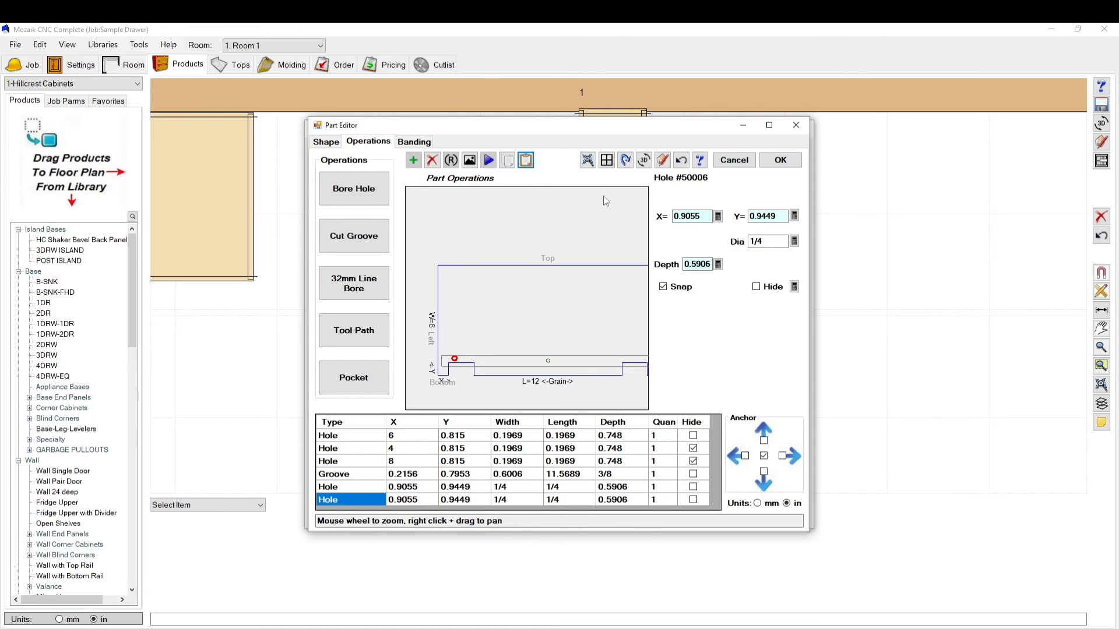
{"action": "left_click", "coordinate": [718, 216]}
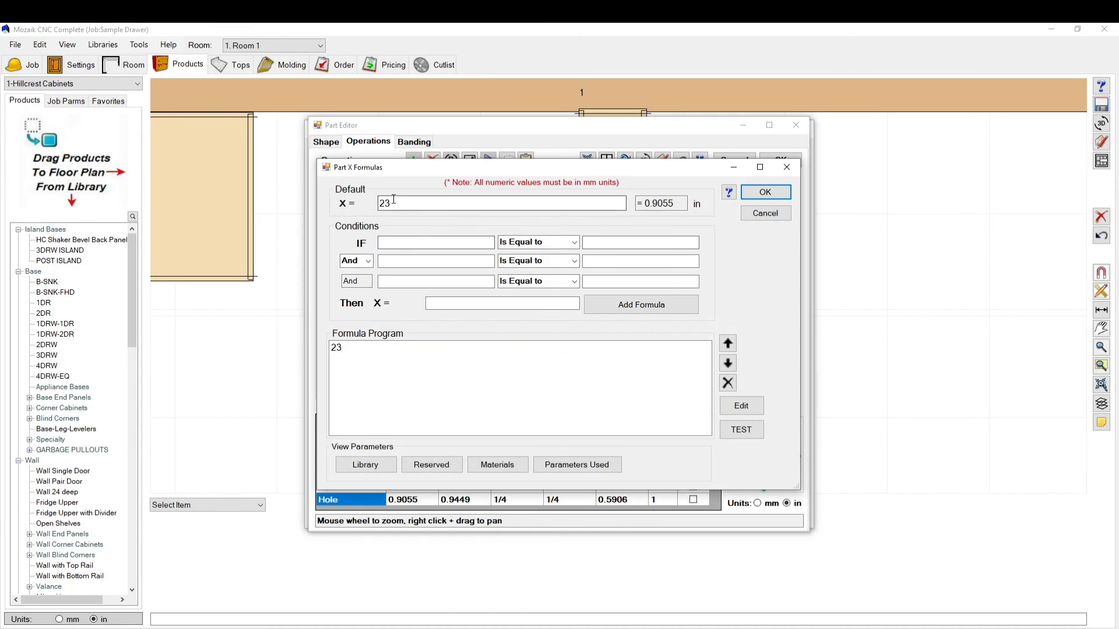
{"action": "left_click_drag", "start_coordinate": [435, 169], "coordinate": [624, 184]}
{"action": "type", "text": "partl-"}
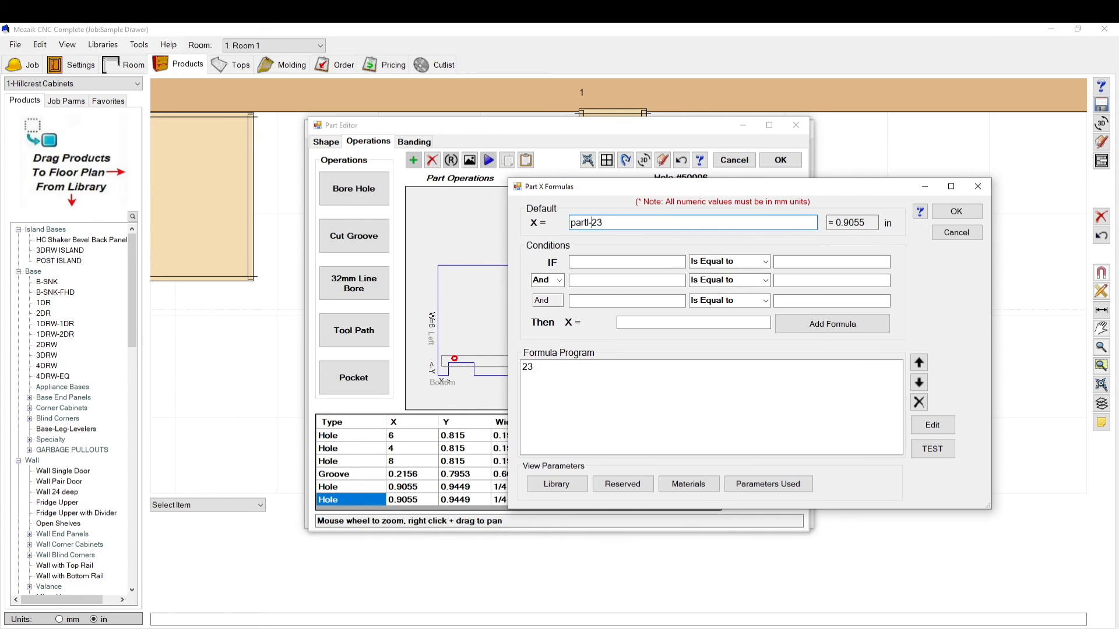
{"action": "left_click", "coordinate": [677, 373]}
{"action": "left_click", "coordinate": [956, 213]}
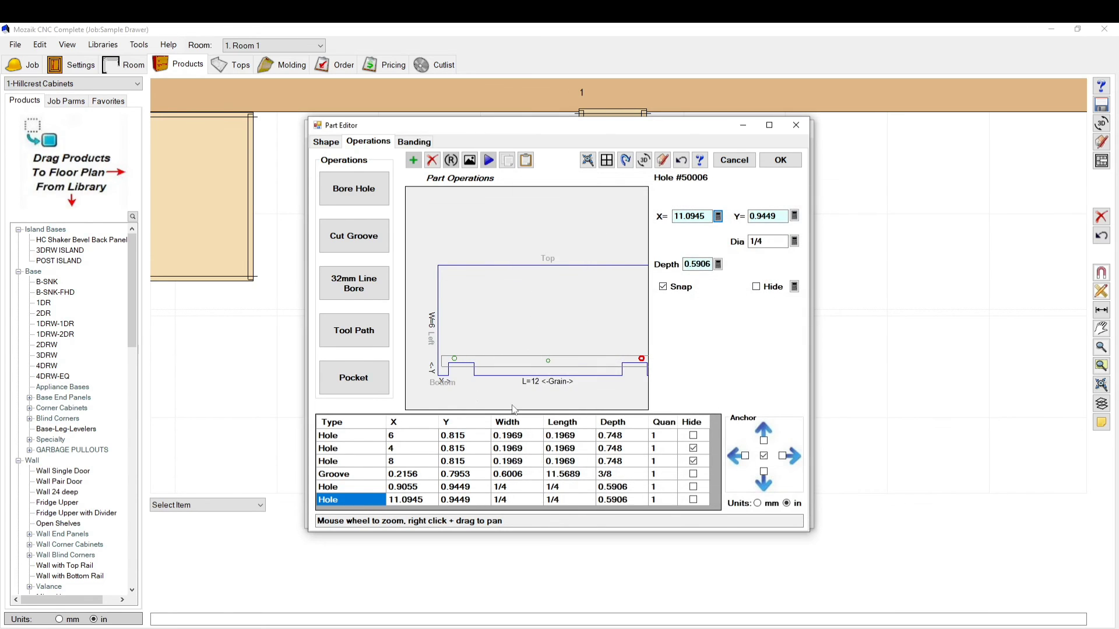
Check the right hook hole's Y formula and inspect both hook holes' positions relative to the notches and groove.
{"action": "scroll", "coordinate": [560, 338], "scroll_direction": "up", "scroll_amount": 1}
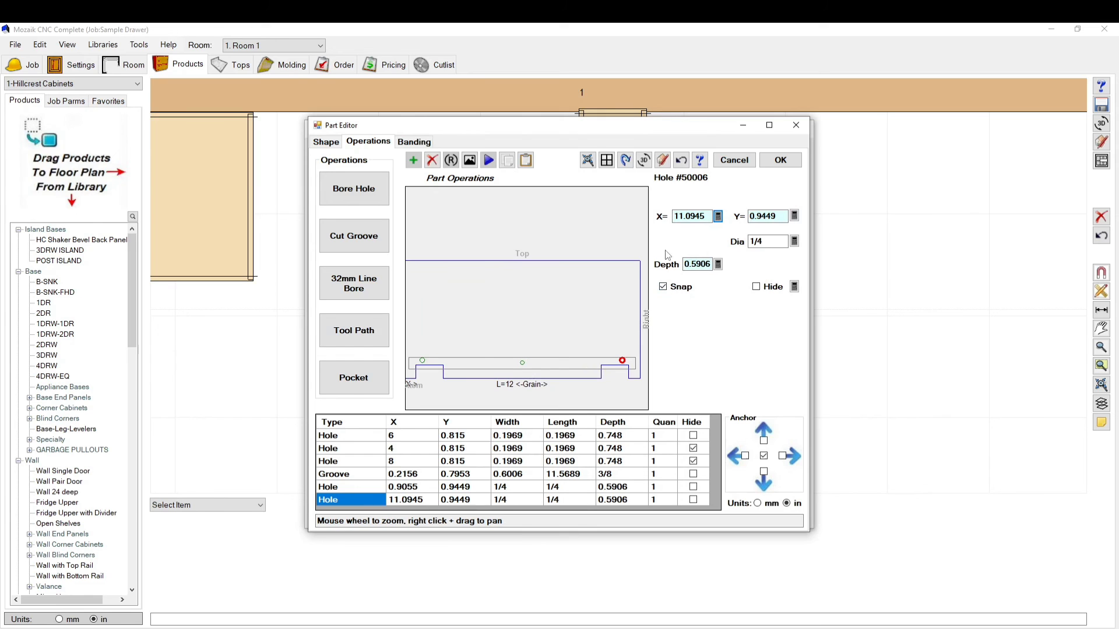
{"action": "left_click", "coordinate": [795, 217]}
{"action": "left_click", "coordinate": [752, 217]}
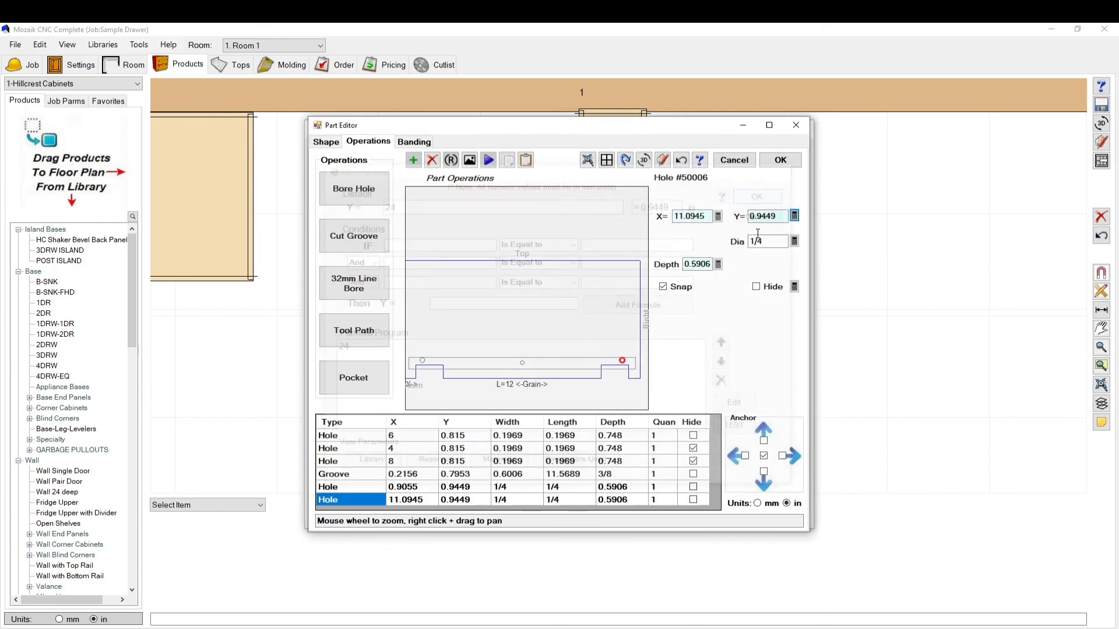
{"action": "scroll", "coordinate": [629, 301], "scroll_direction": "down", "scroll_amount": 3}
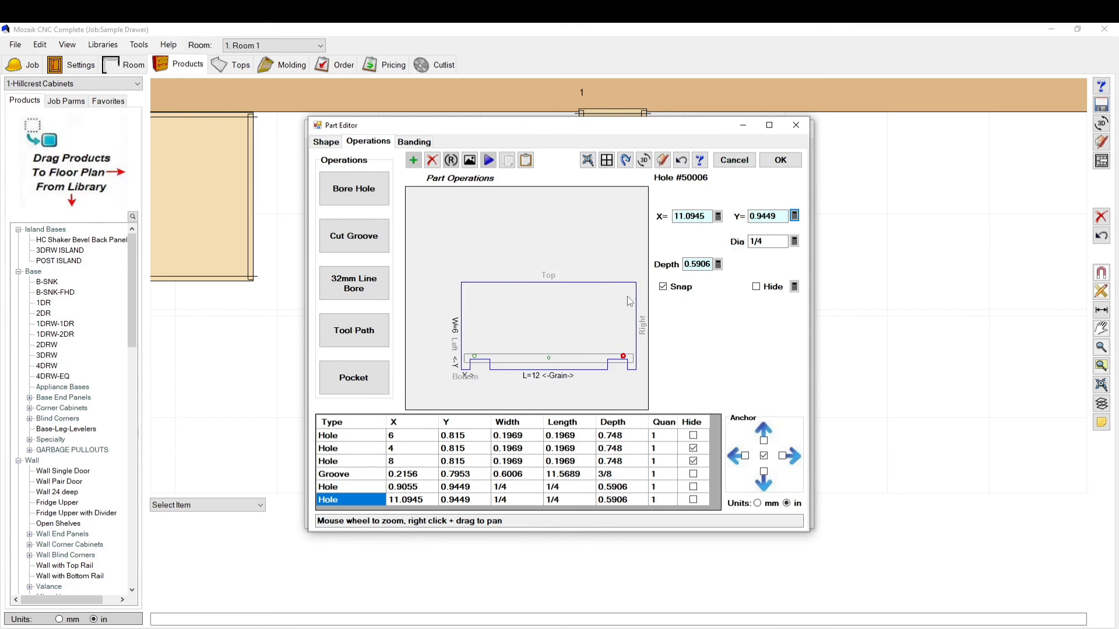
{"action": "scroll", "coordinate": [566, 319], "scroll_direction": "down", "scroll_amount": 2}
{"action": "scroll", "coordinate": [583, 363], "scroll_direction": "up", "scroll_amount": 3}
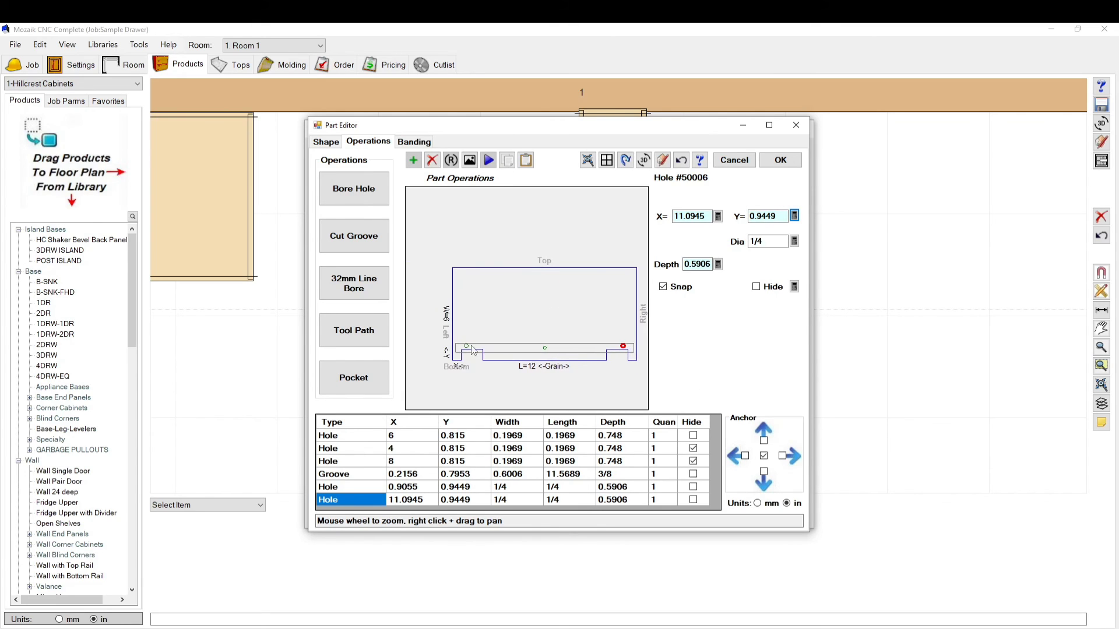
{"action": "scroll", "coordinate": [469, 350], "scroll_direction": "up", "scroll_amount": 5}
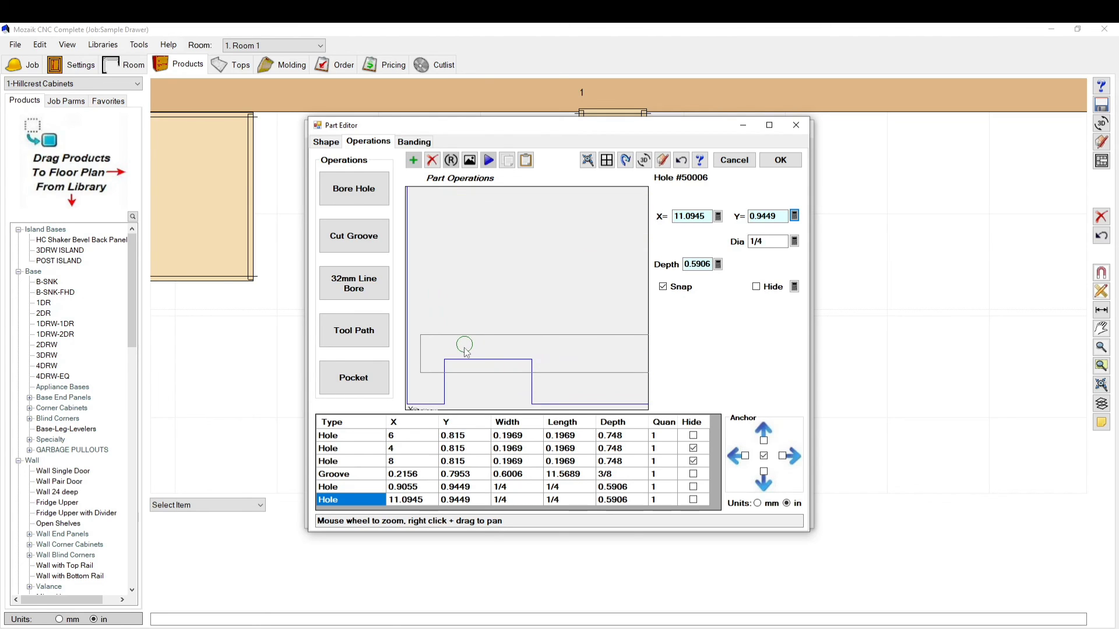
{"action": "scroll", "coordinate": [470, 348], "scroll_direction": "down", "scroll_amount": 2}
{"action": "scroll", "coordinate": [470, 348], "scroll_direction": "down", "scroll_amount": 2}
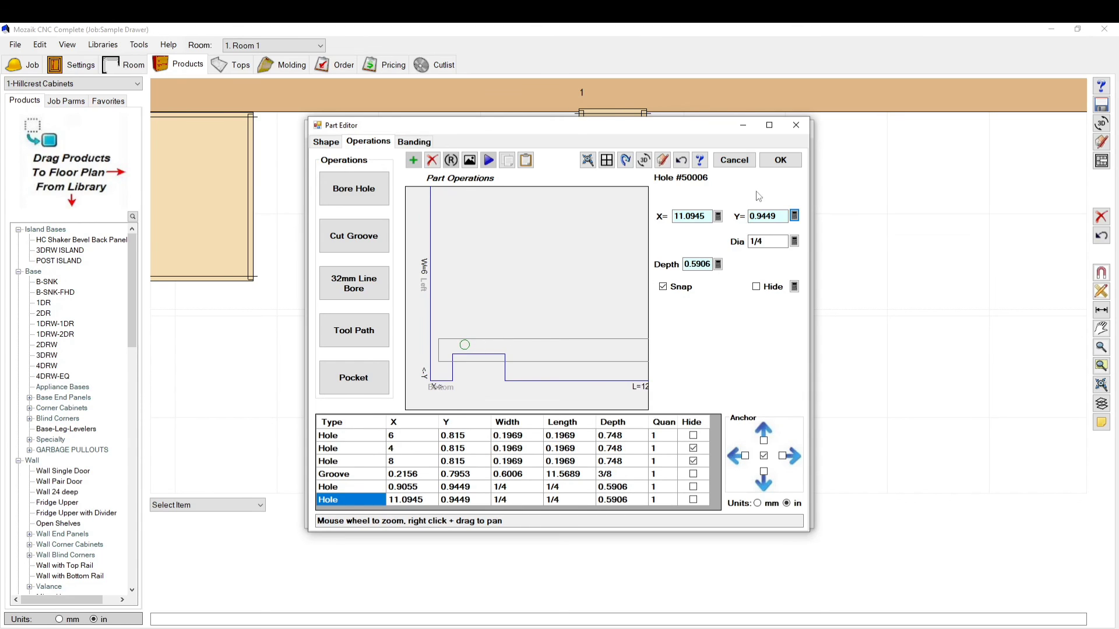
Save the drawer back's hook holes and accept the drawer box settings.
{"action": "left_click", "coordinate": [781, 162]}
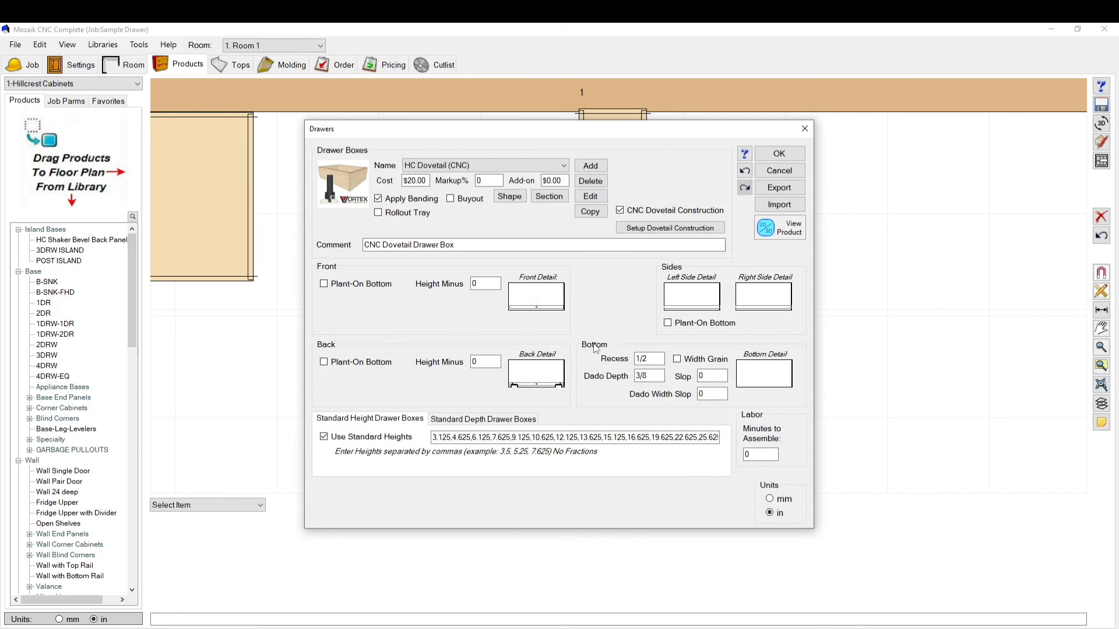
{"action": "left_click", "coordinate": [774, 160]}
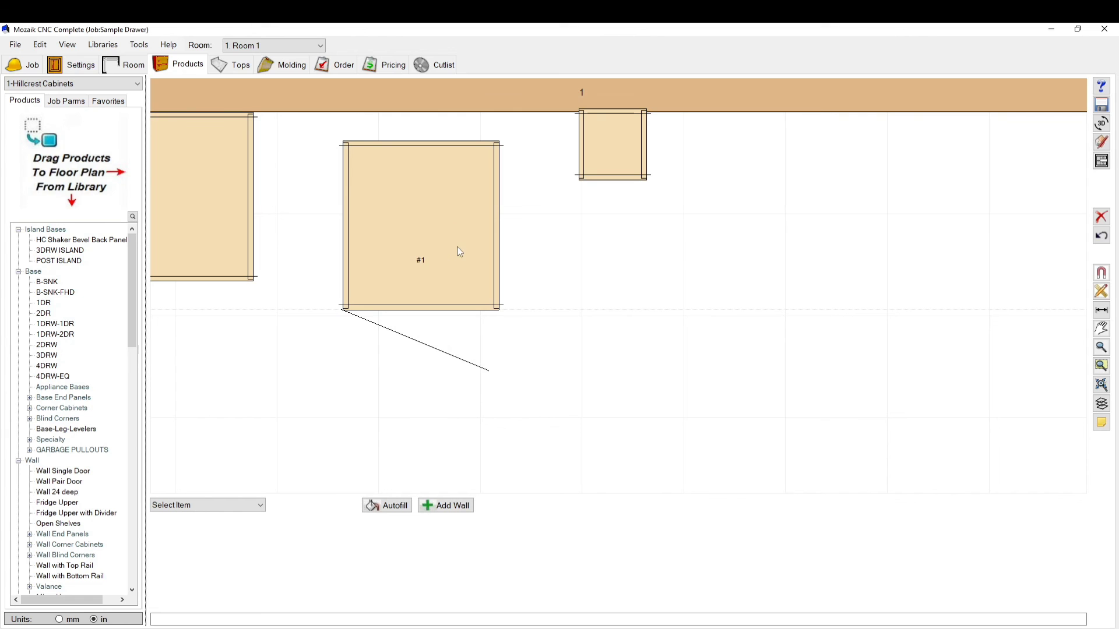